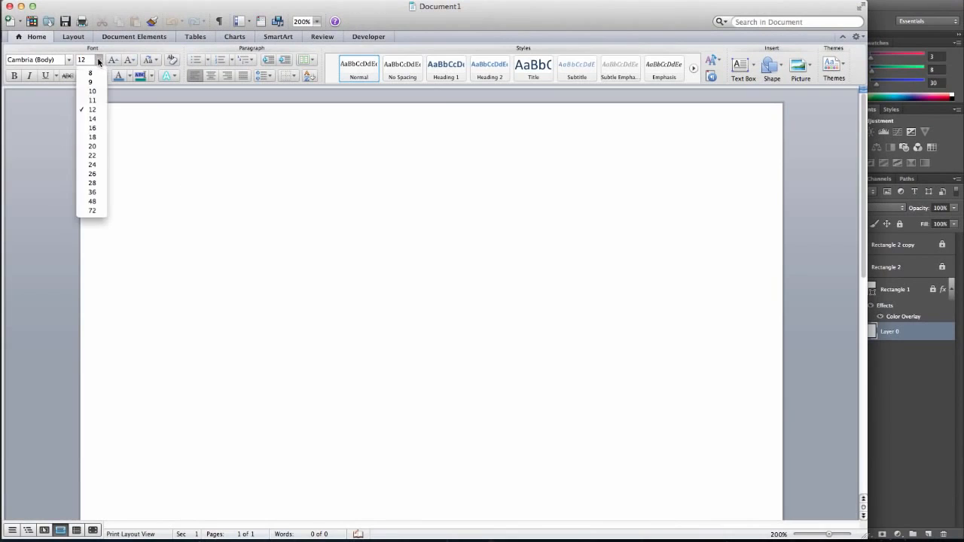
Set the font size to 22 and write Ready, Aim and Fire on separate lines with a blank line between them
left_click(101, 156)
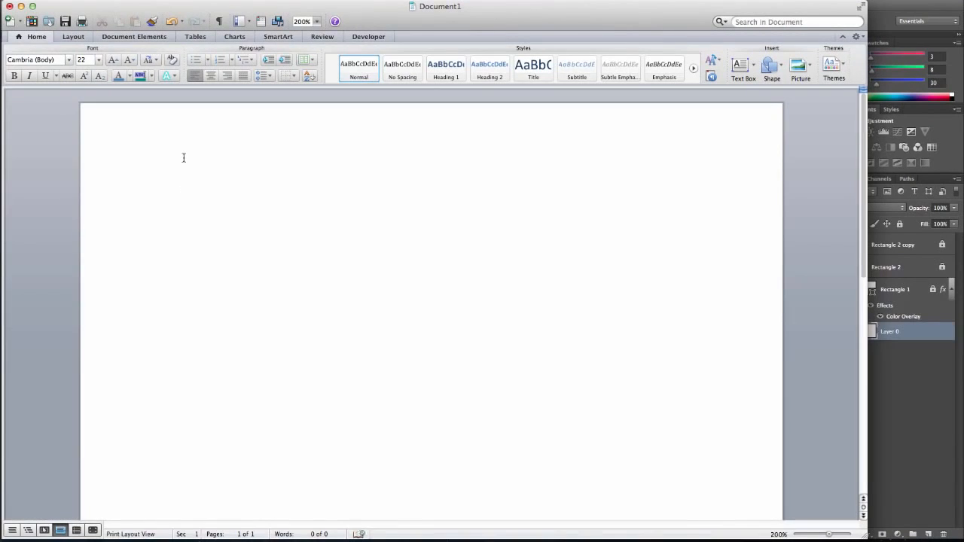
type("Ready  ")
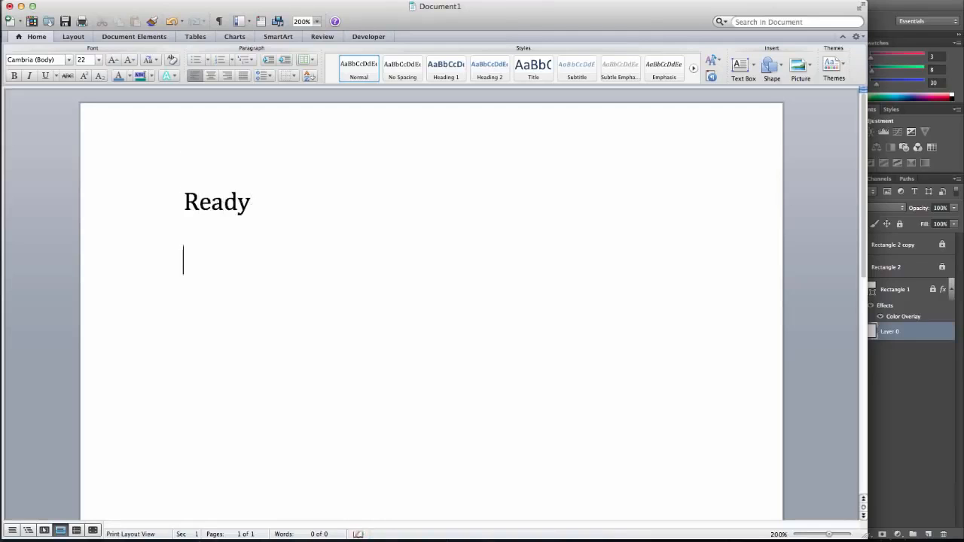
type("AIM")
key("BackSpace")
key("BackSpace")
key("BackSpace")
type("Aim ")
type("F")
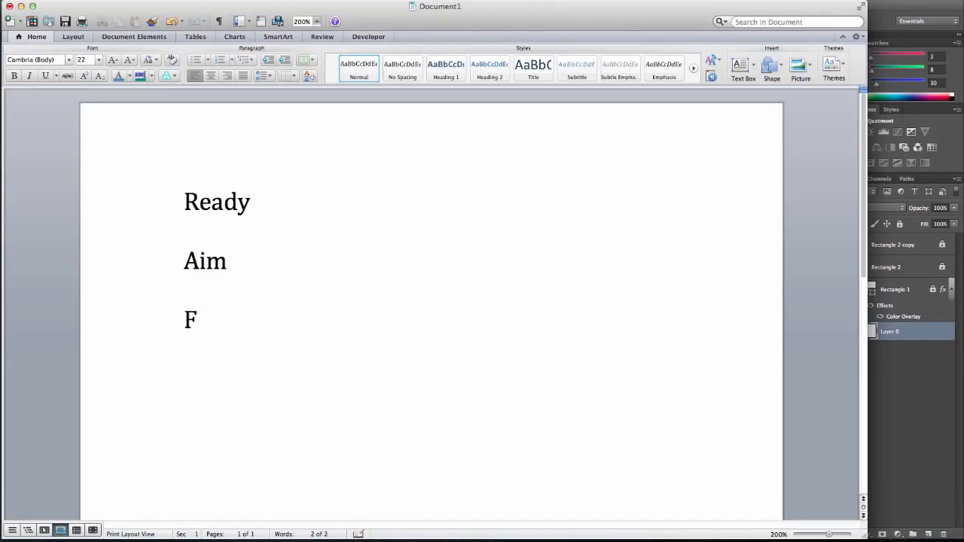
type("ire")
Replace the three words with a list that starts with the lines Wireframe and Storyboard
left_click_drag(238, 316, 167, 185)
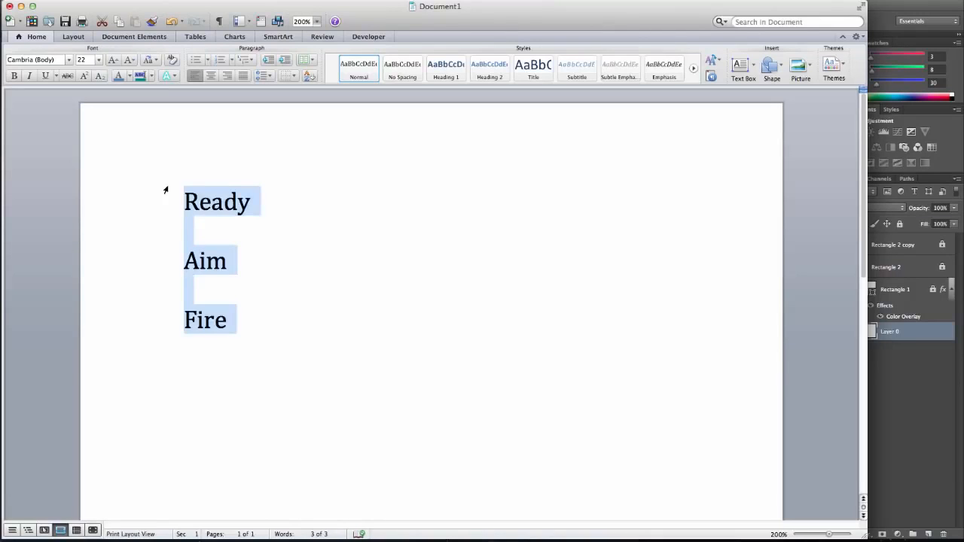
type("wirefr")
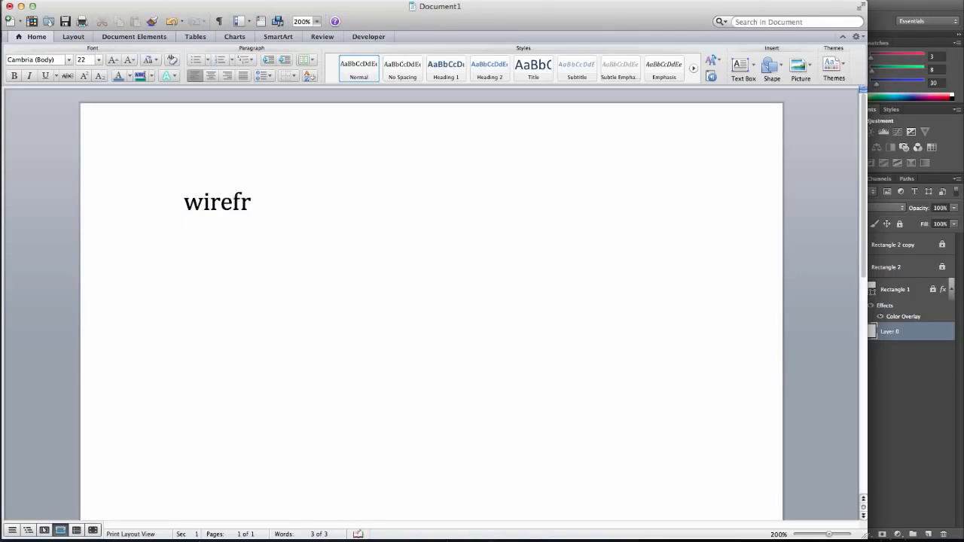
type("ame")
key("Return")
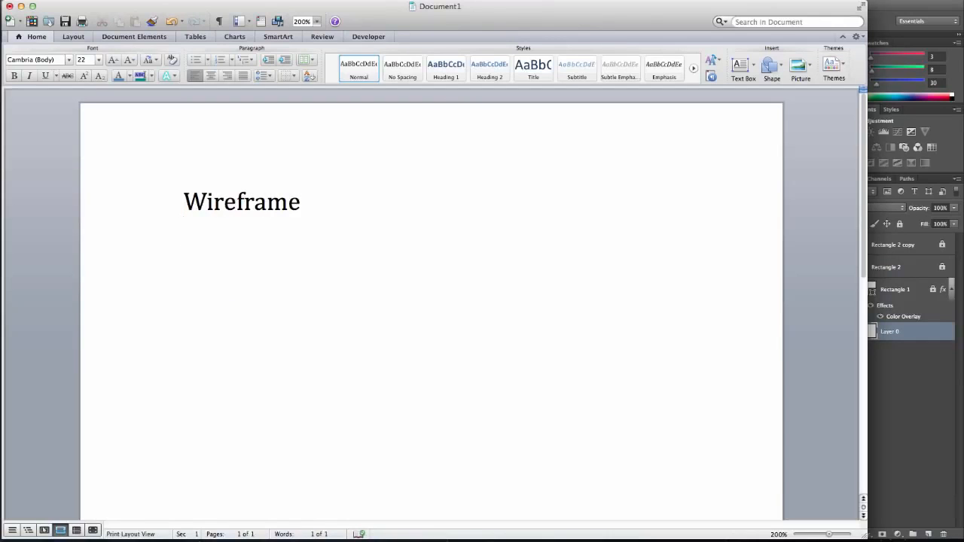
type("Story")
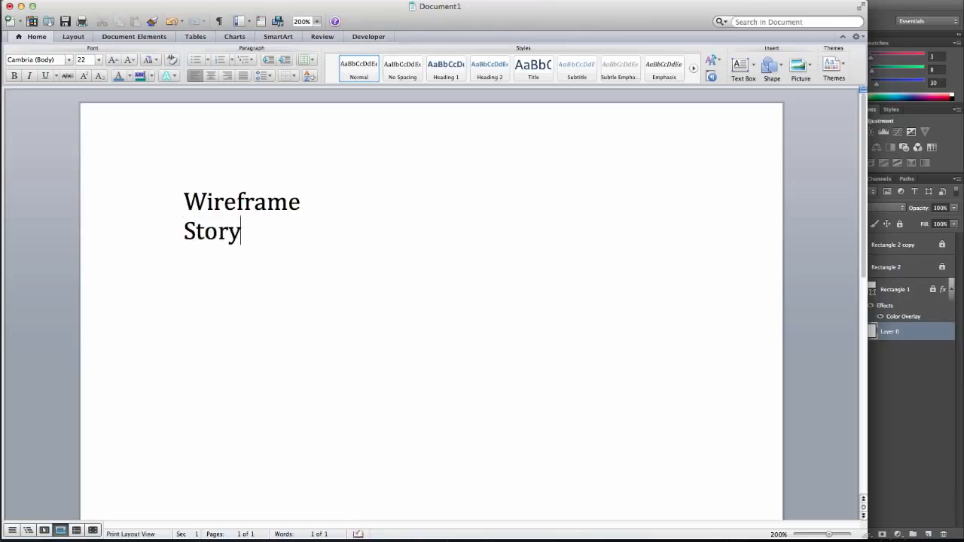
type("board")
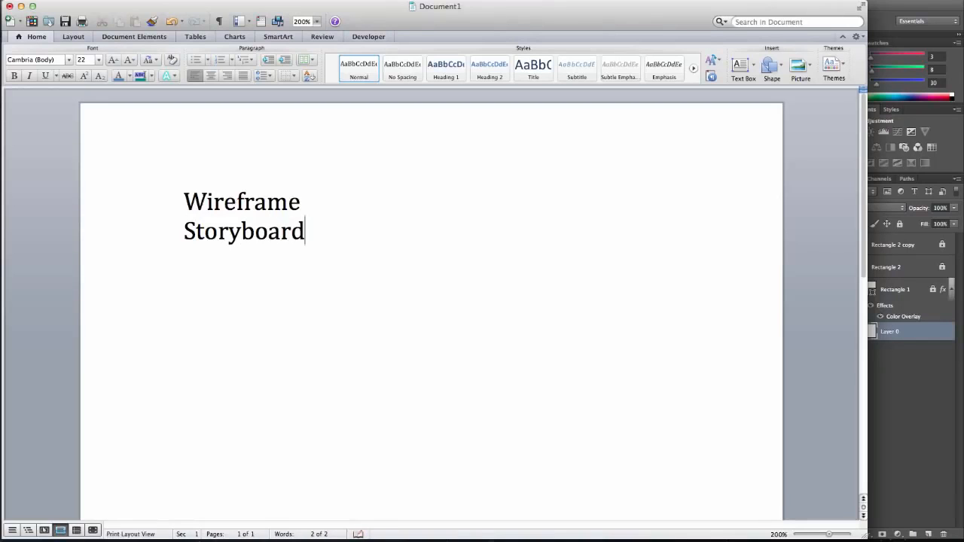
Add the indented lines Colors and Graphics under Storyboard
key("Tab")
type("colors")
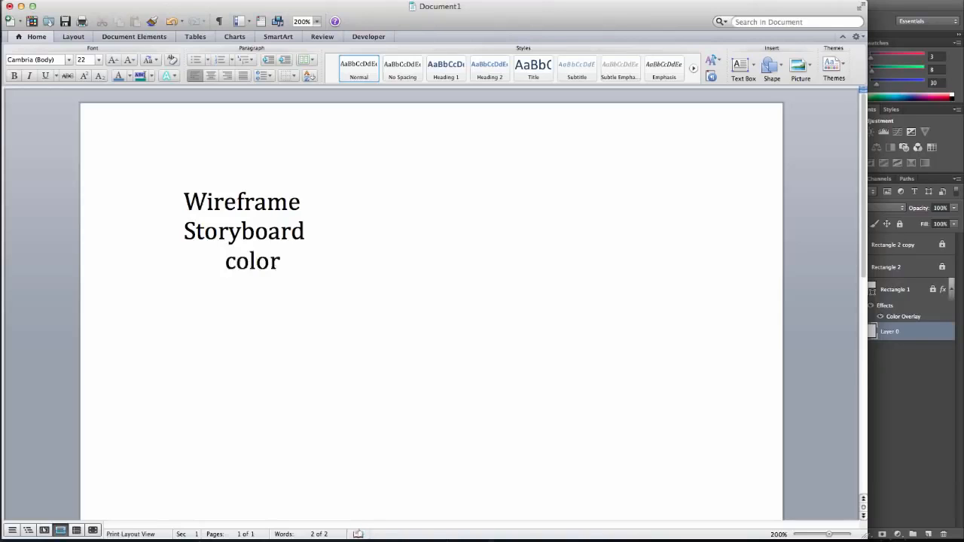
key("Tab")
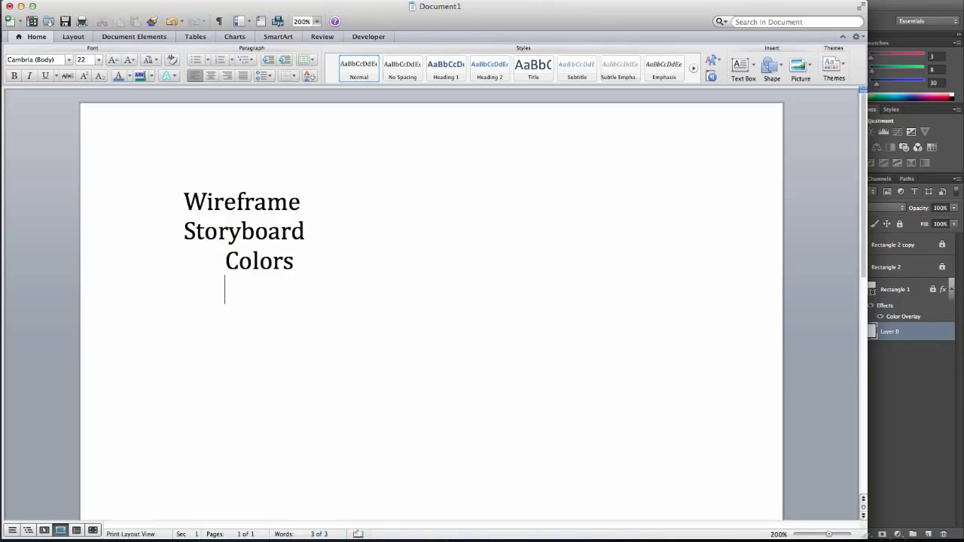
type("graphics")
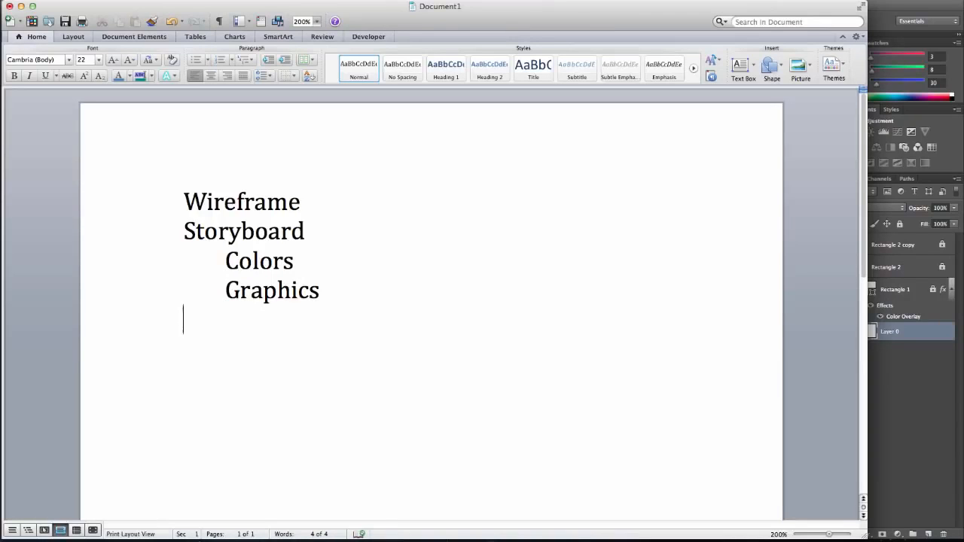
Add the unindented line Assets with the indented lines Images and Copy(text) beneath it
type("Assets")
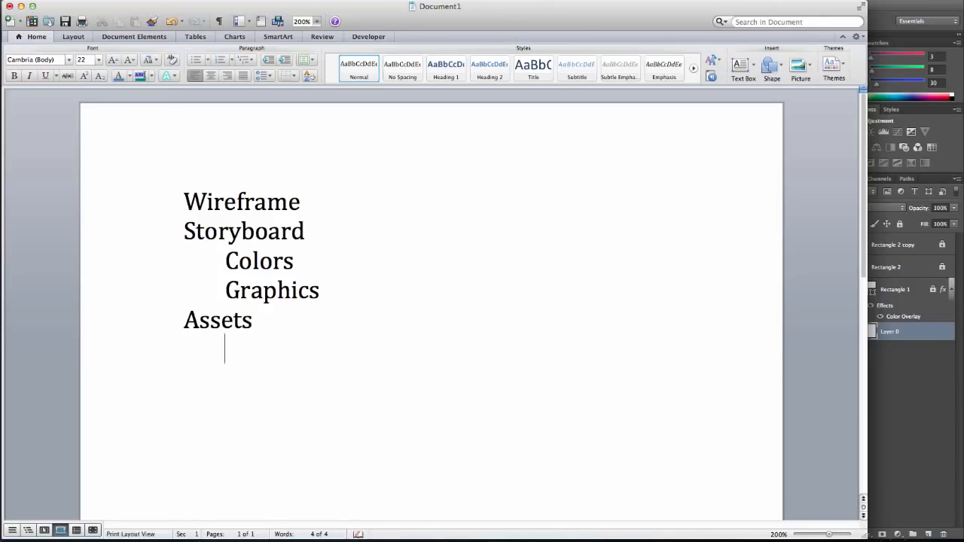
key("Return")
key("Tab")
type("images")
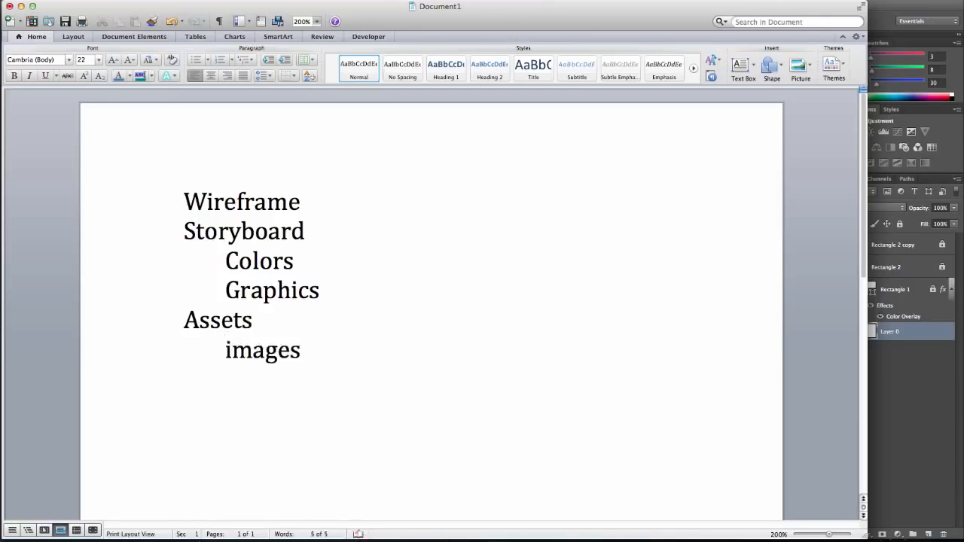
key("Return")
type("c")
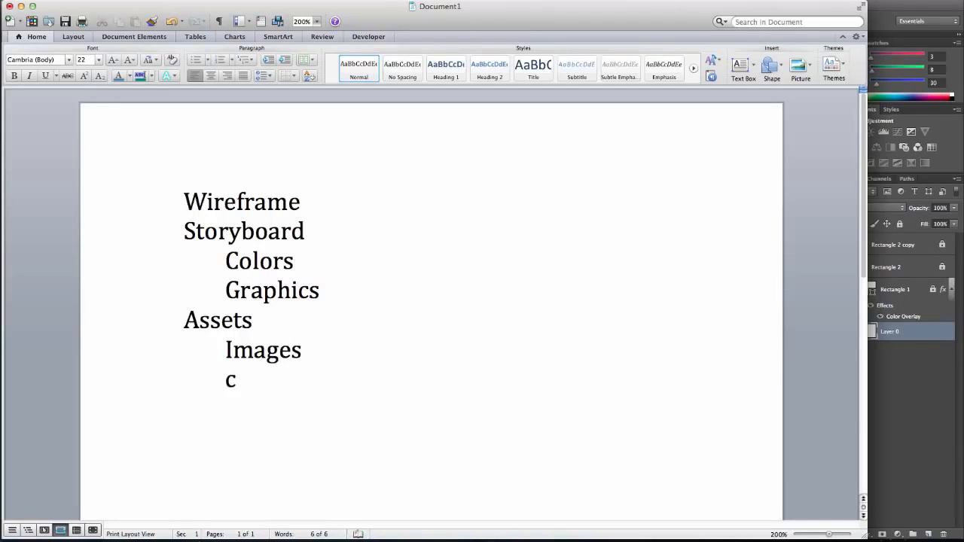
type("opy(text)")
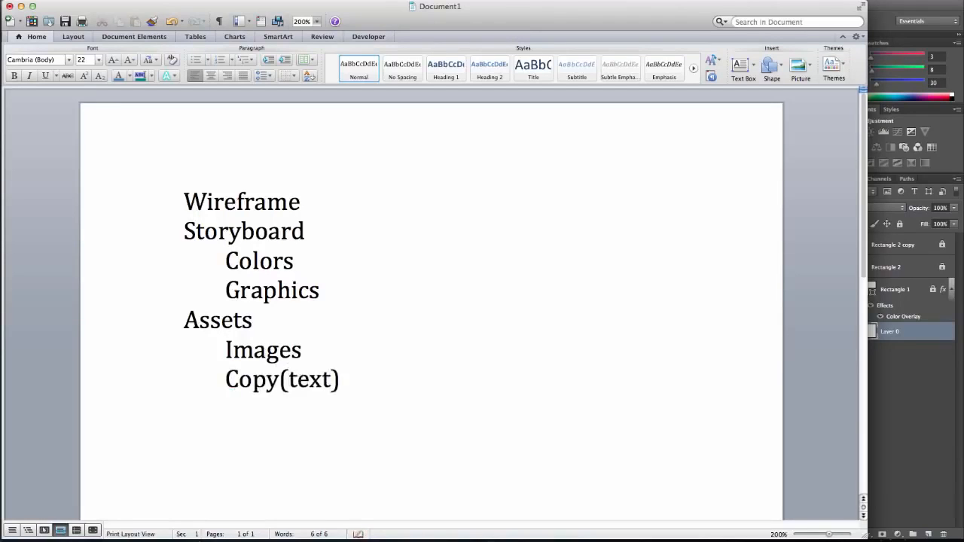
End the list with the unindented line Create Page
key("Return")
key("BackSpace")
type("Create")
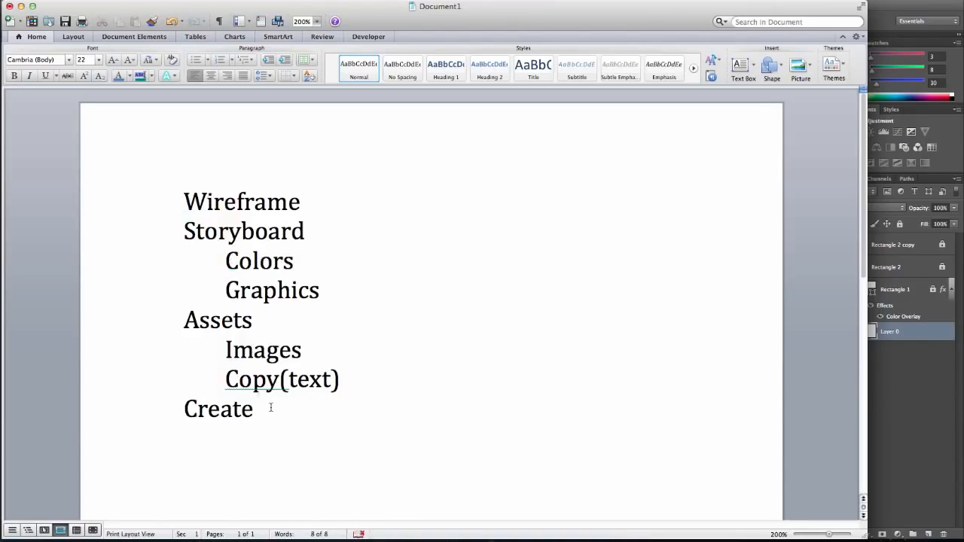
type("Page")
double_click(236, 295)
Switch to Photoshop and close the open widgets document
left_click(911, 387)
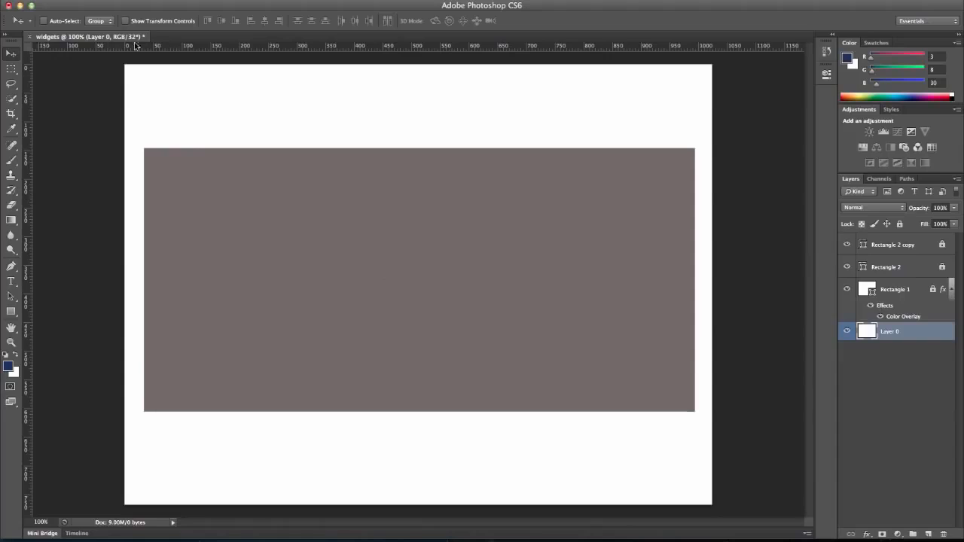
left_click(32, 39)
left_click(449, 186)
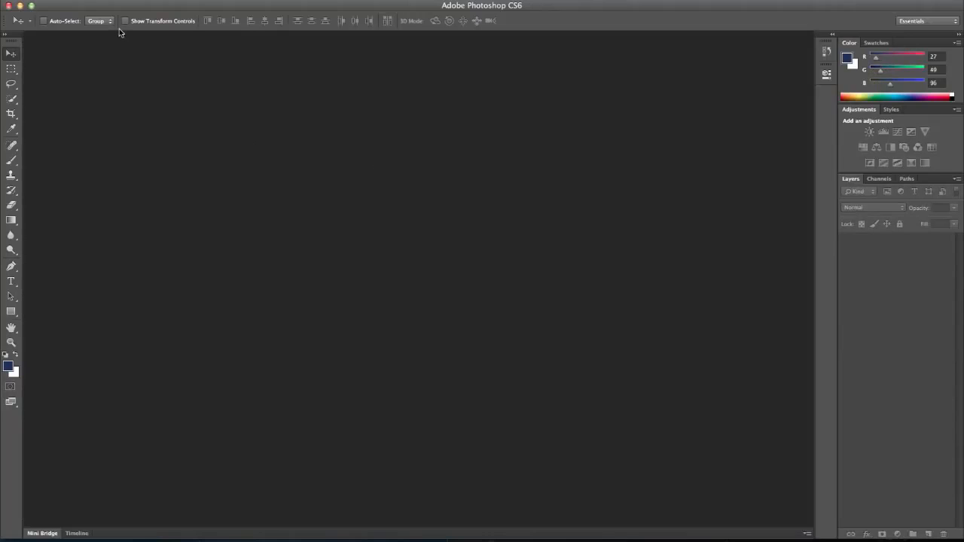
Create a new 1024 x 768 pixel document named widgets at 72 pixels/inch in 32-bit RGB with a white background
left_click(101, 1)
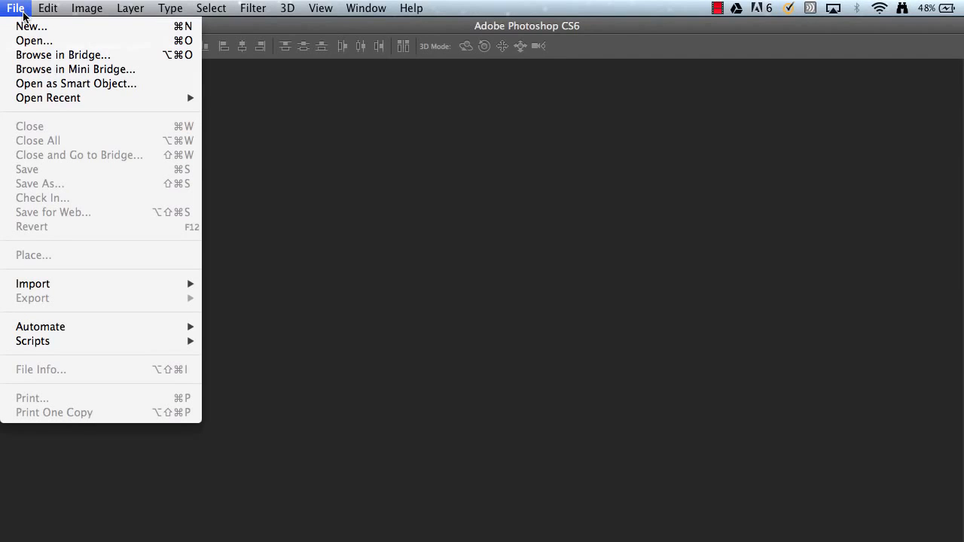
left_click(26, 25)
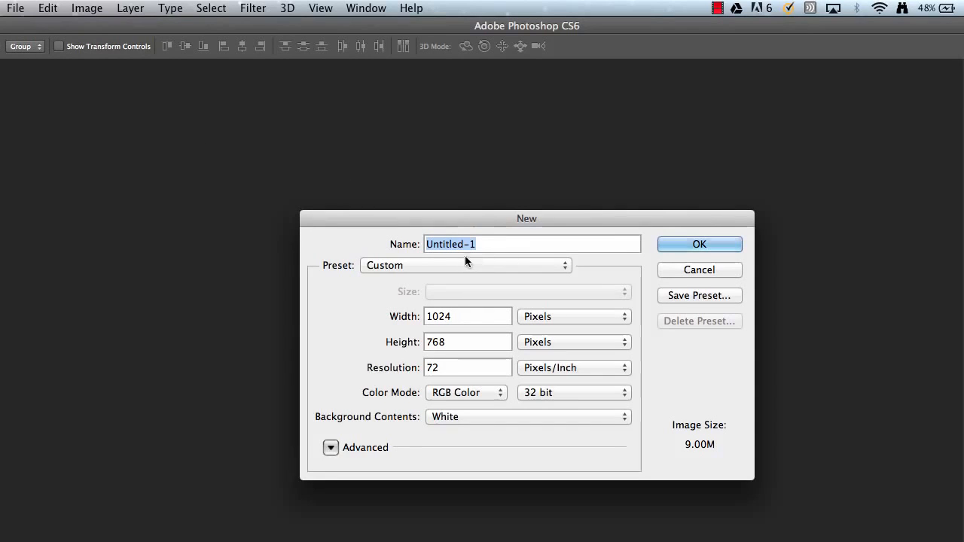
type("widget")
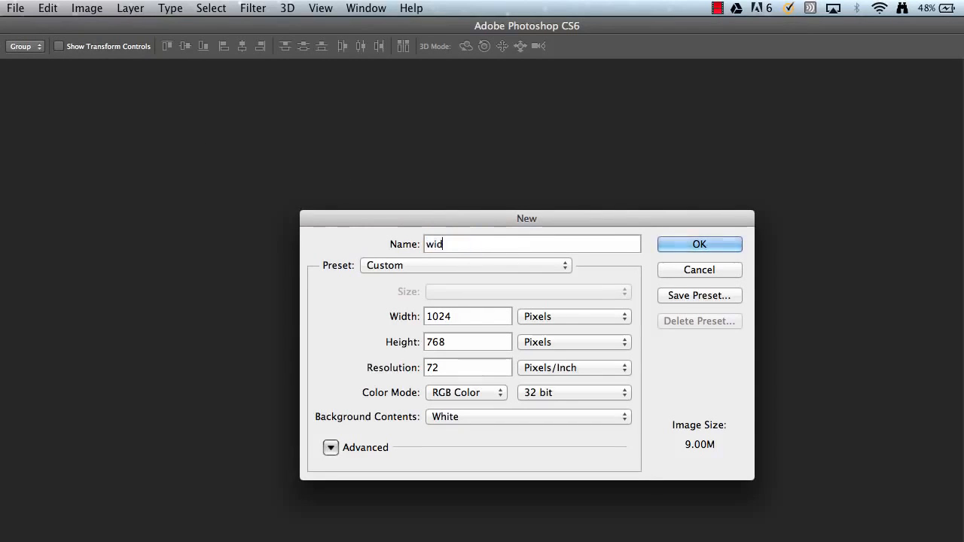
type("s")
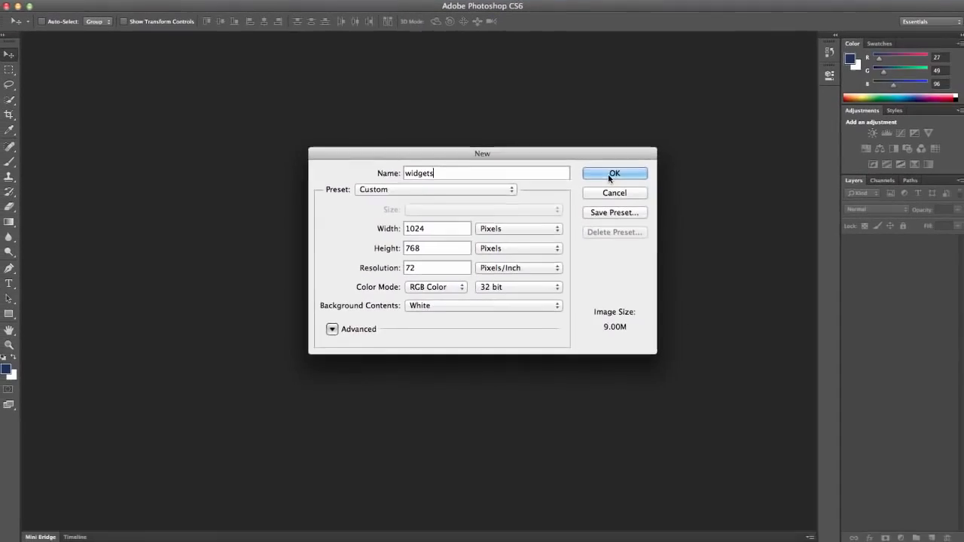
left_click(666, 219)
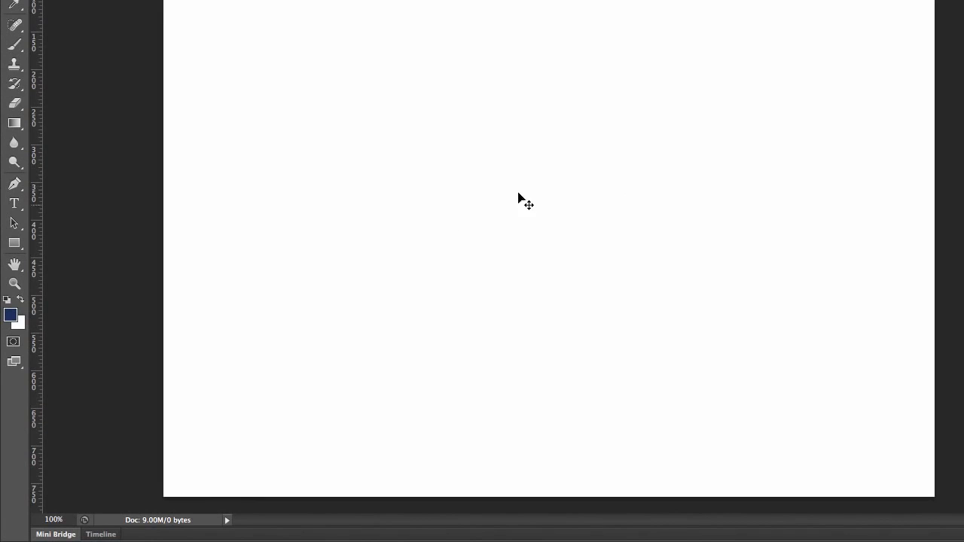
Set the foreground color to a dark gray with RGB values 53, 54, 57
left_click(13, 316)
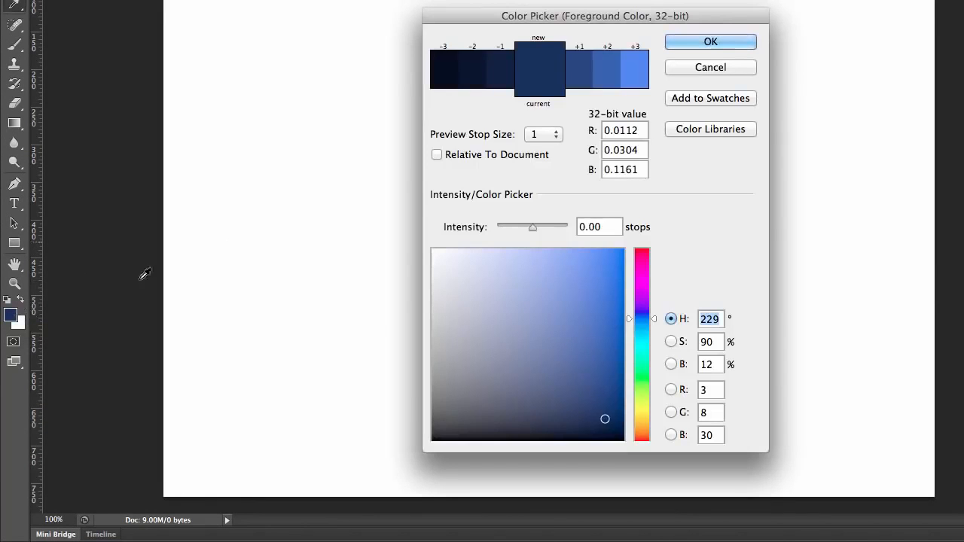
left_click(444, 398)
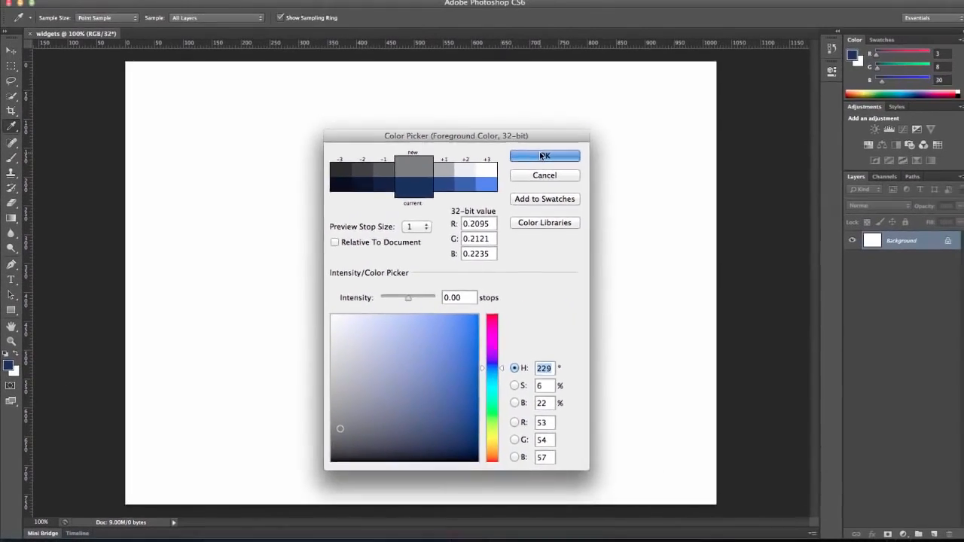
left_click(543, 155)
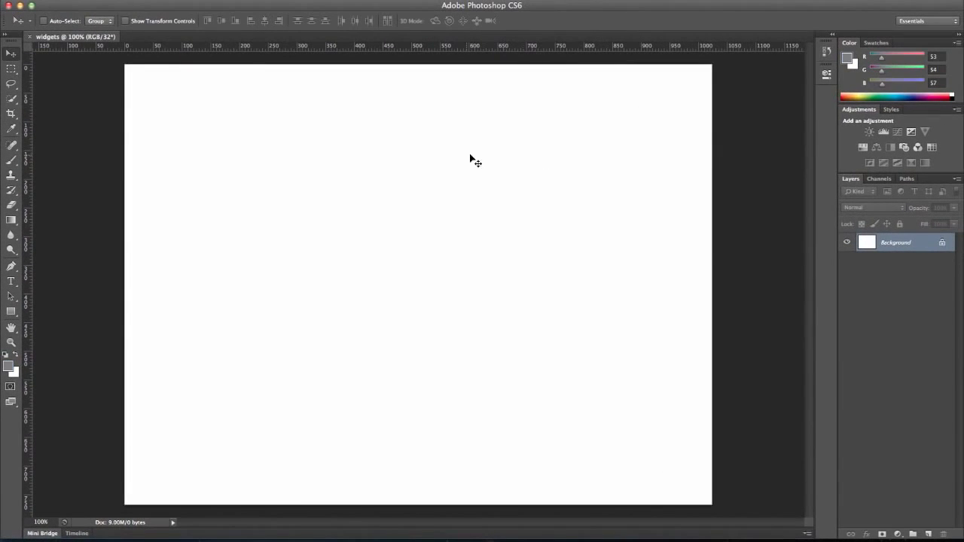
Create a rectangle shape 960 px wide and 750 px high on the canvas
left_click(12, 312)
left_click(238, 223)
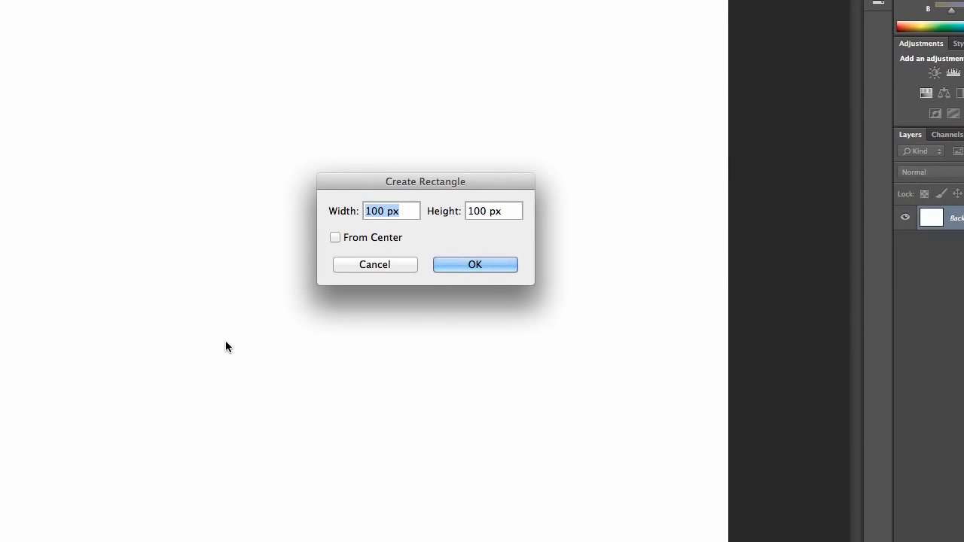
type("960")
key("Tab")
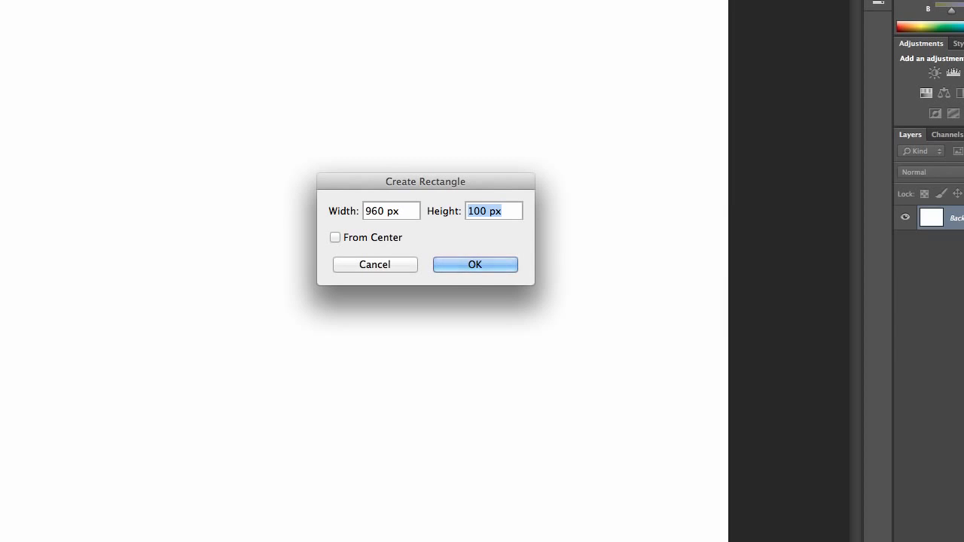
type("750")
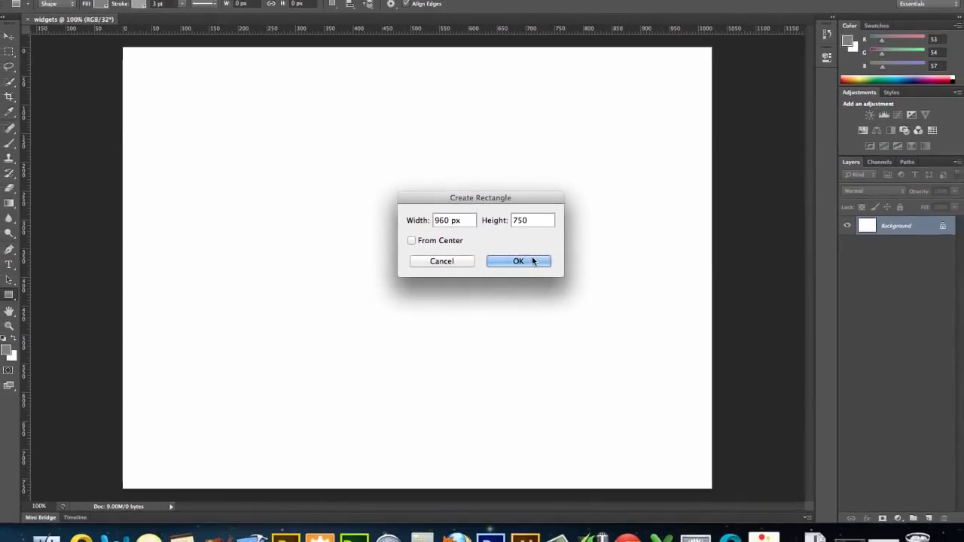
left_click(497, 265)
left_click_drag(537, 259, 492, 249)
key("super+z")
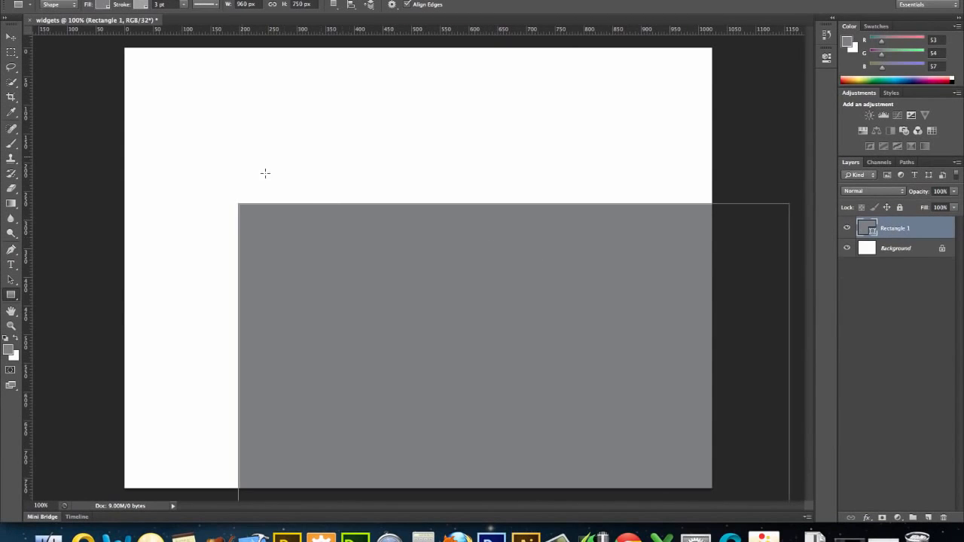
Move the gray rectangle so it is centered horizontally on the canvas with its upper edge just below the canvas's upper edge
left_click(11, 38)
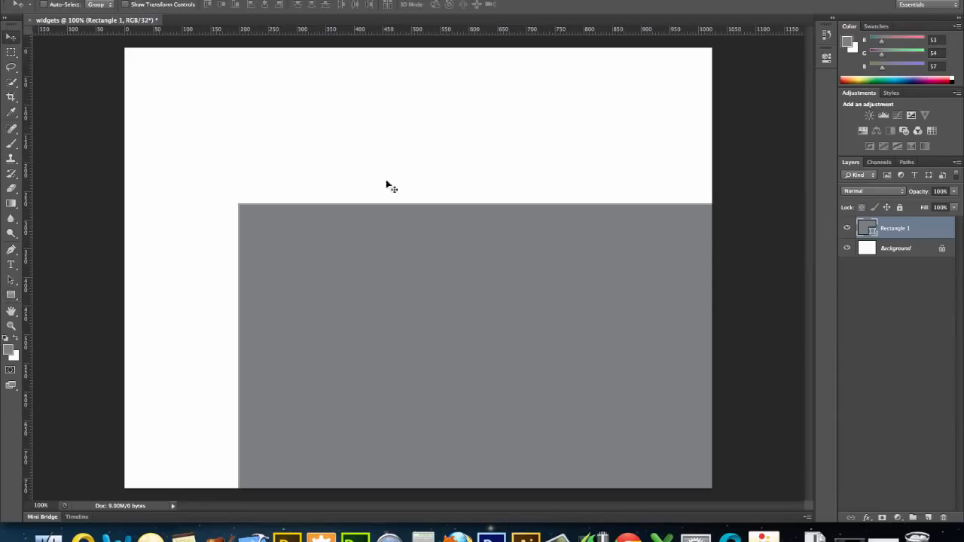
left_click_drag(490, 278, 397, 123)
key("Up")
key("Up")
key("Up")
key("Up")
key("Up")
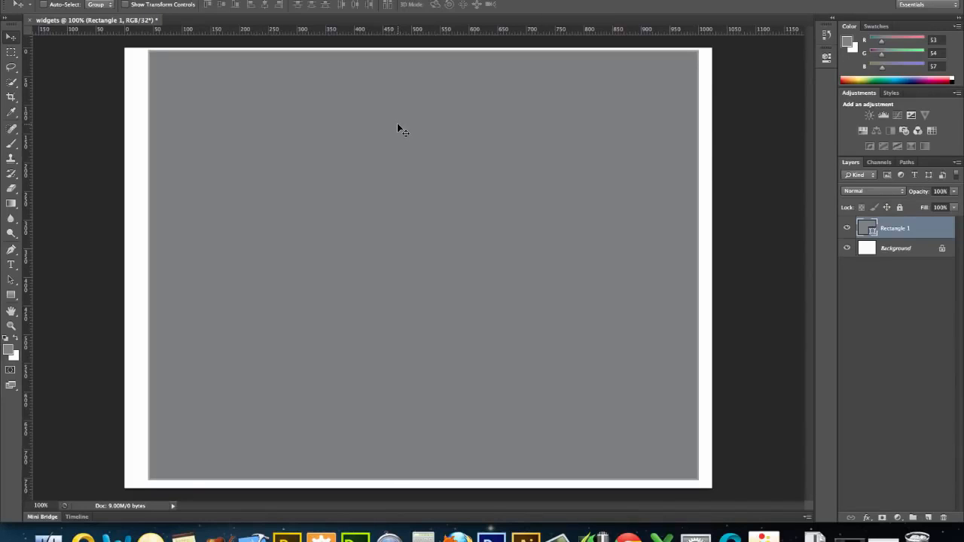
key("Left")
key("Left")
key("Left")
key("Left")
key("Left")
key("Left")
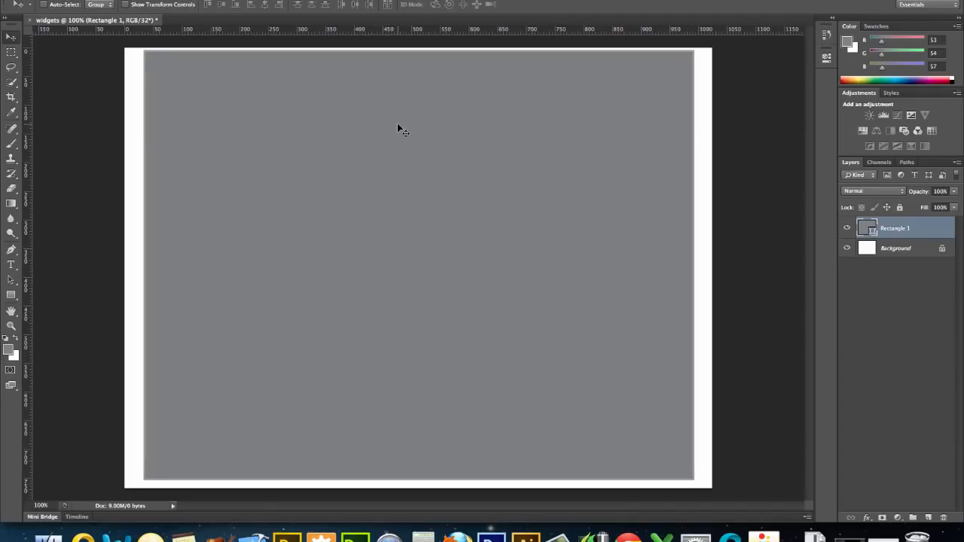
key("Left")
key("Right")
Rename the rectangle's layer as Container and lock all of its attributes
double_click(902, 228)
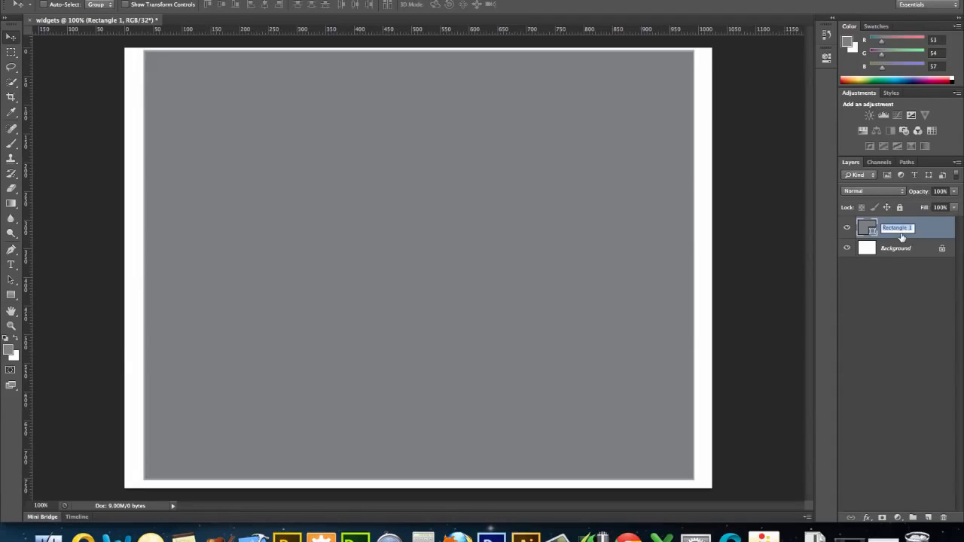
type("Cantained")
key("Return")
left_click(899, 207)
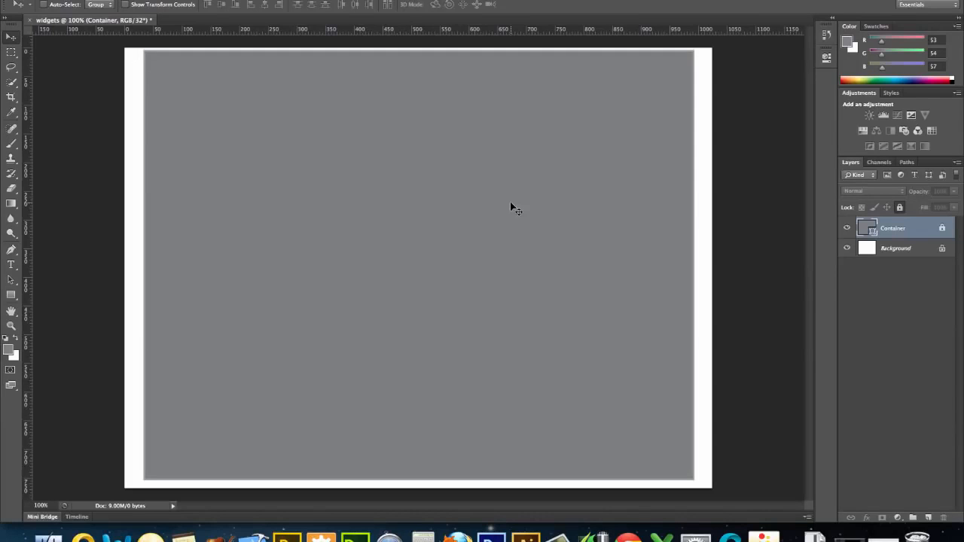
Set the foreground color to white by raising its intensity to +3.00 stops
left_click(9, 348)
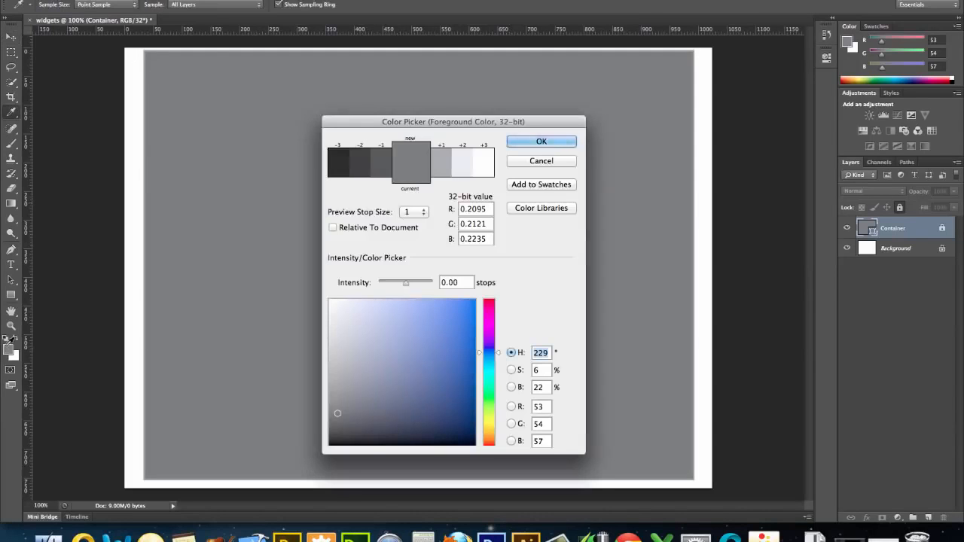
left_click(465, 165)
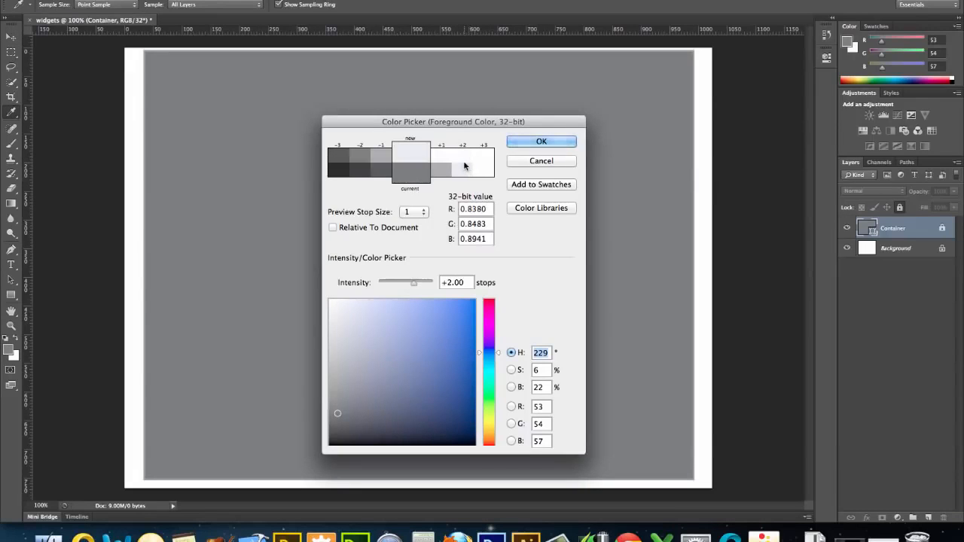
left_click(464, 164)
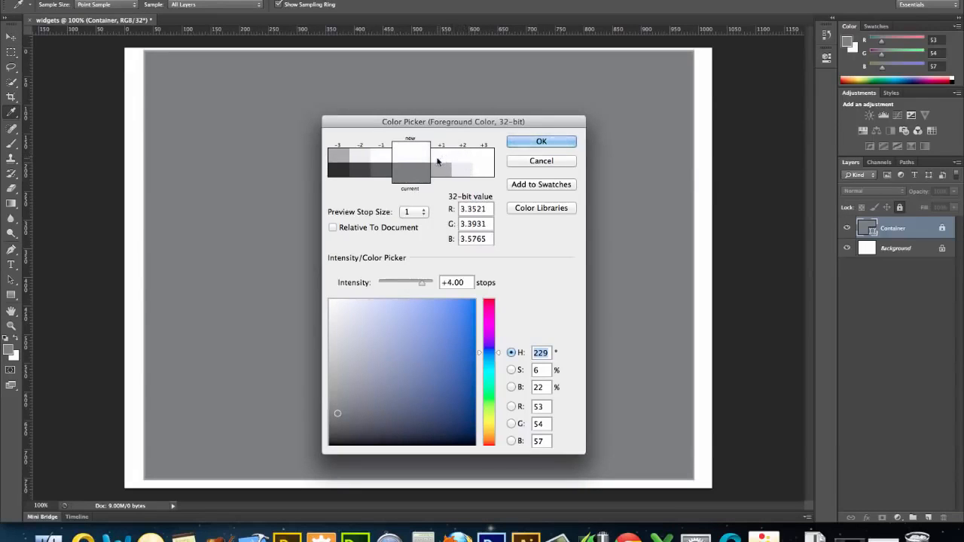
left_click(359, 164)
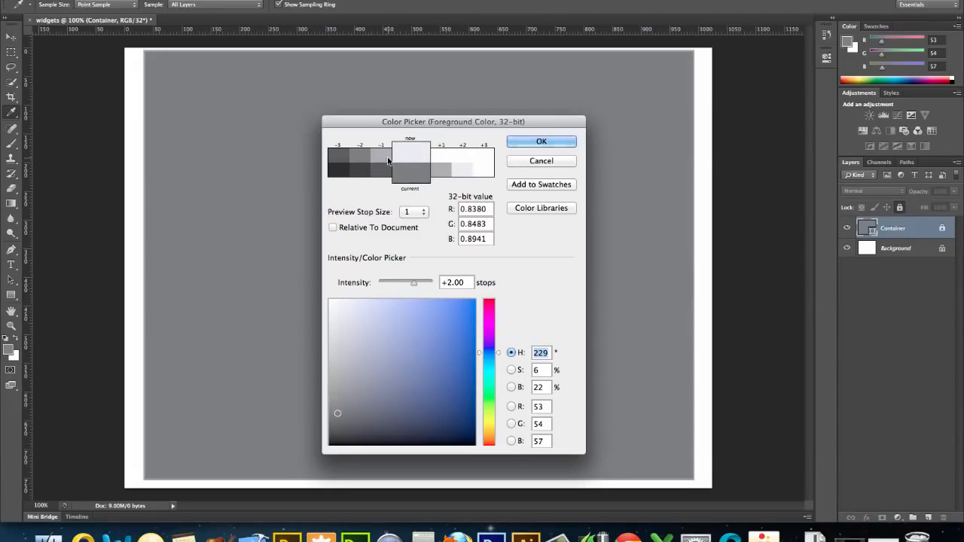
left_click(440, 160)
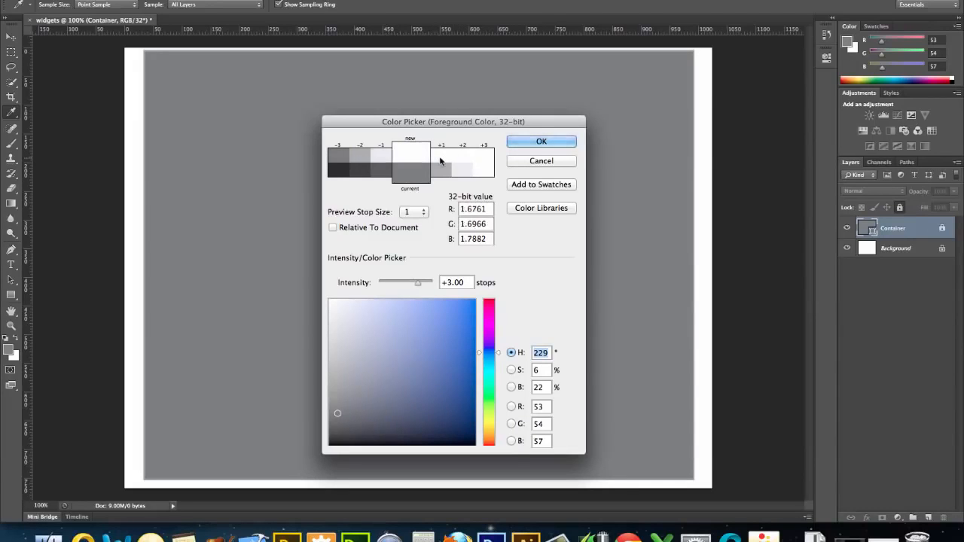
left_click(527, 146)
key("v")
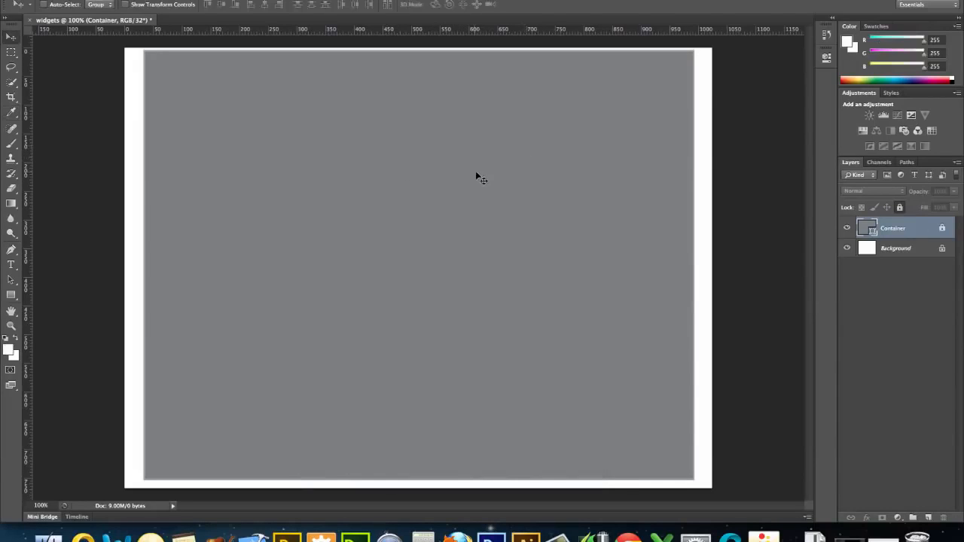
Create a rectangle shape 950 px wide and 120 px high and give it a light gray fill from the recently used colors
left_click(11, 295)
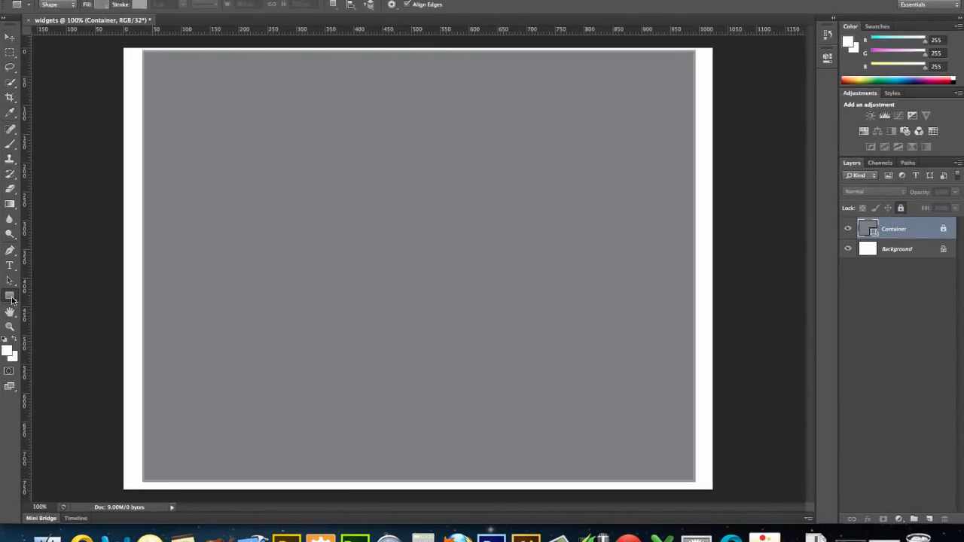
left_click(274, 145)
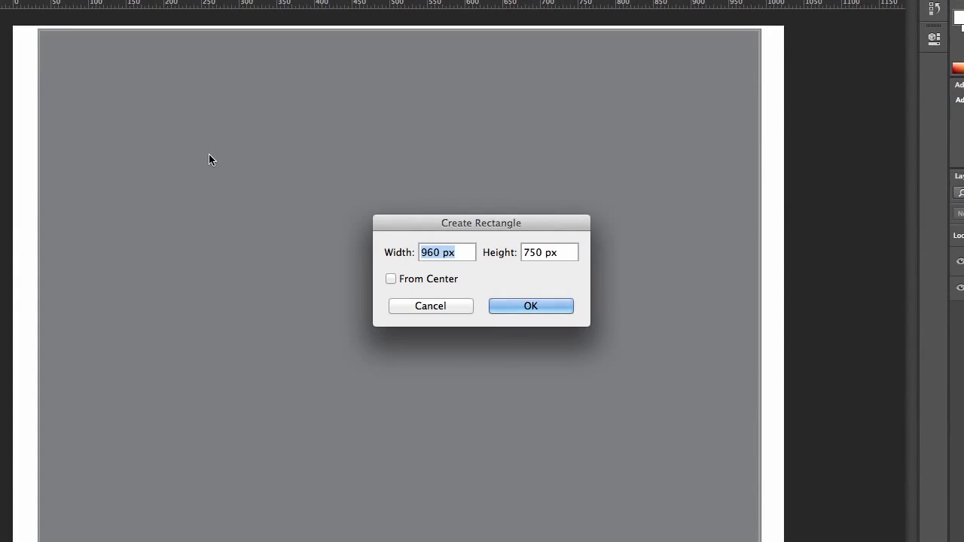
type("950")
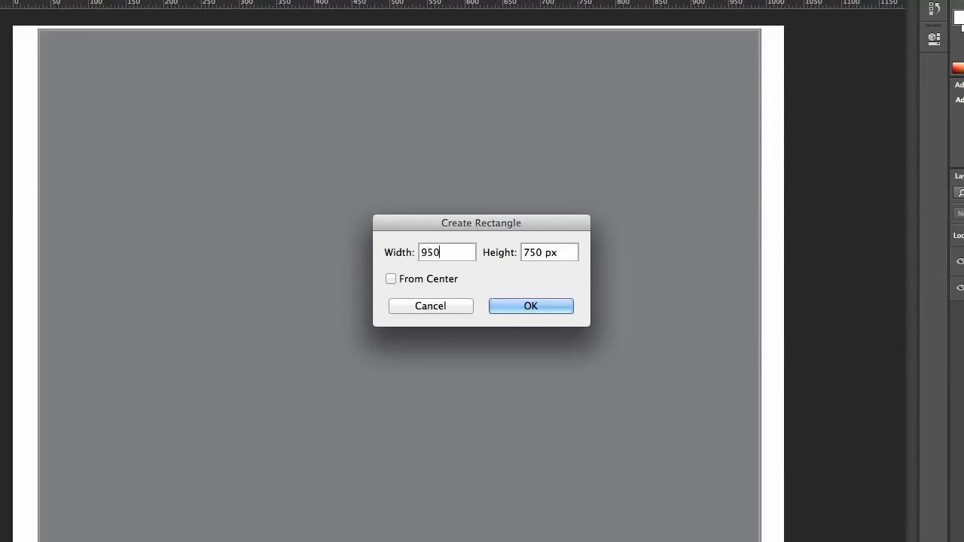
key("Tab")
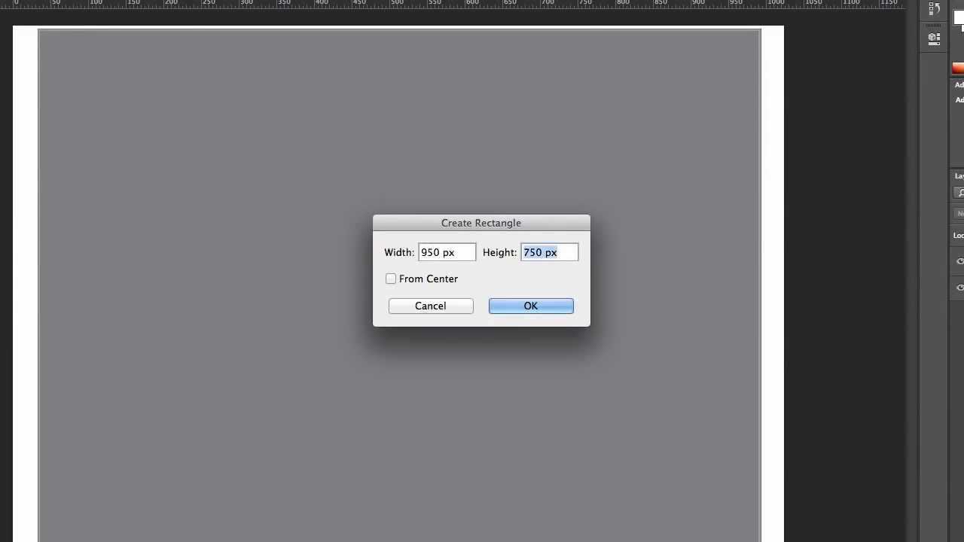
type("120")
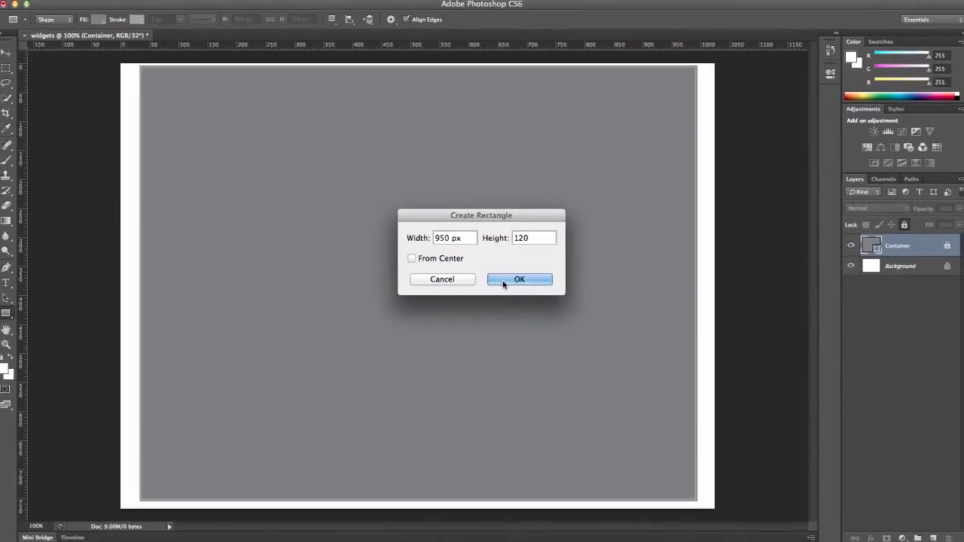
left_click(525, 298)
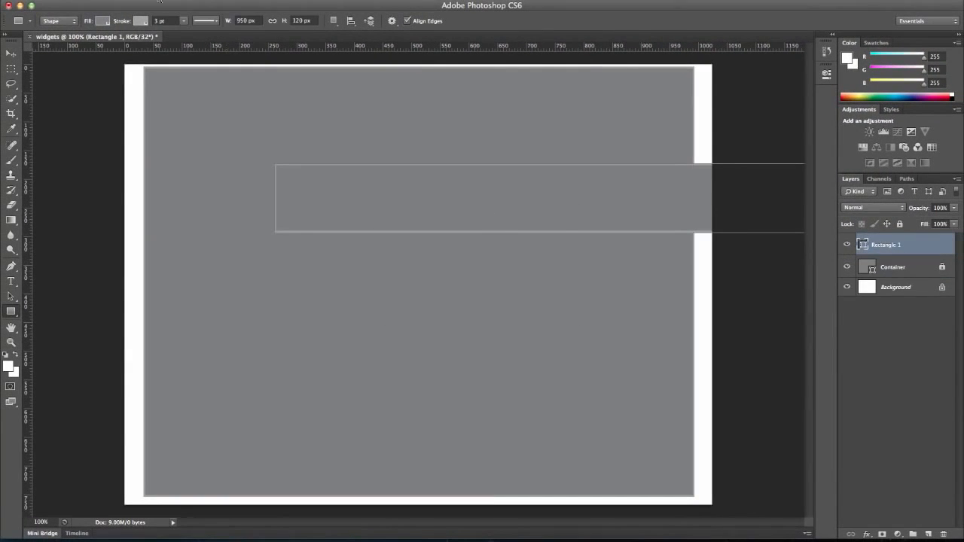
left_click(105, 21)
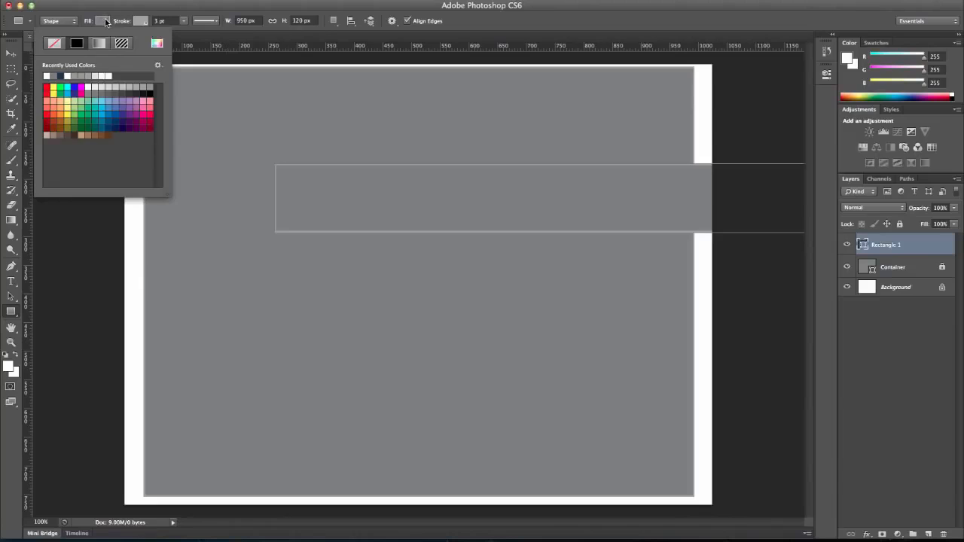
left_click(106, 78)
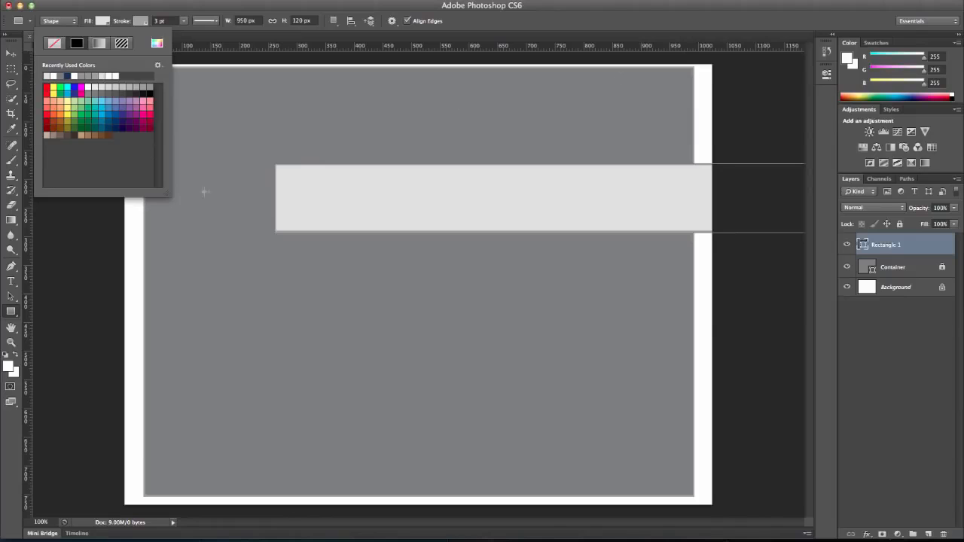
Move the light gray rectangle to the upper end of the container, centered horizontally with a narrow margin around its sides and upper edge
left_click(11, 55)
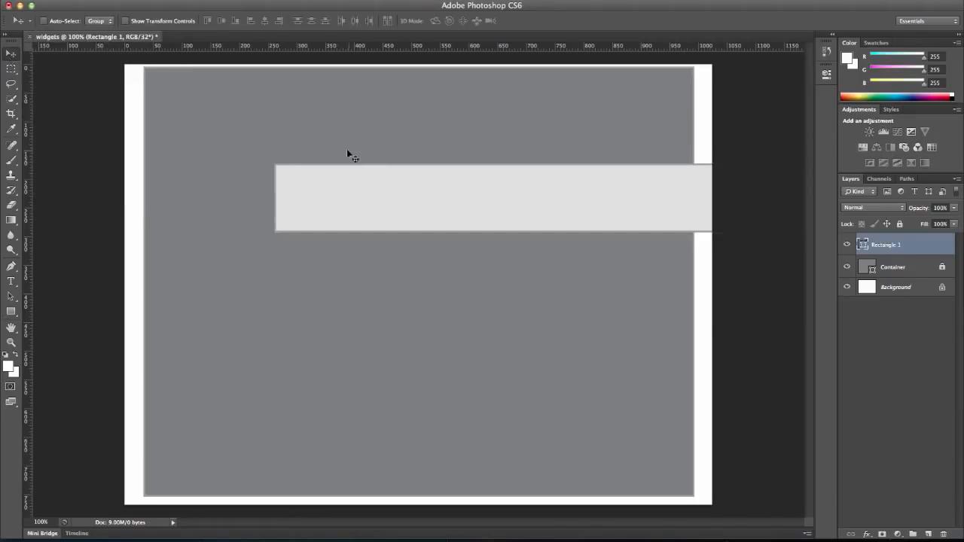
left_click_drag(355, 186, 224, 91)
key("Right")
key("Right")
key("Right")
key("Right")
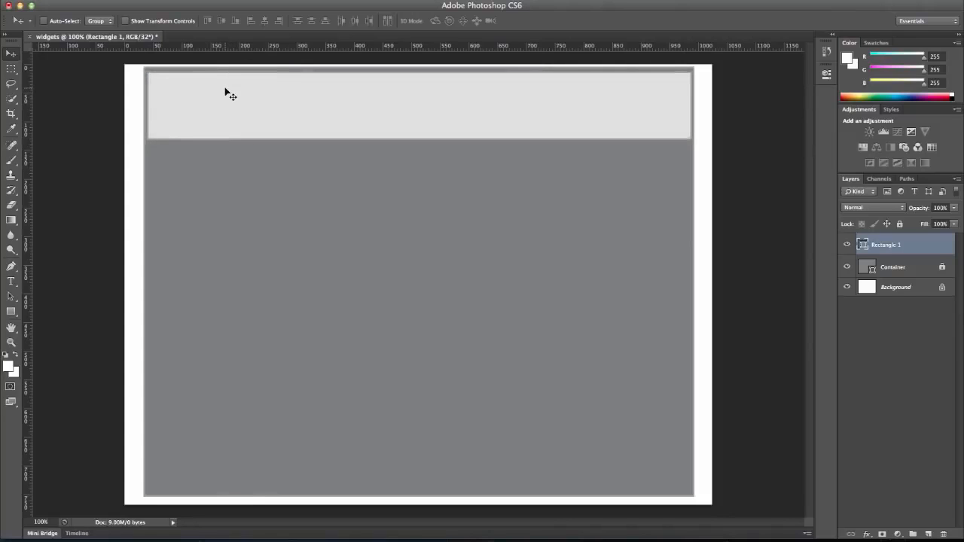
key("Up")
key("Left")
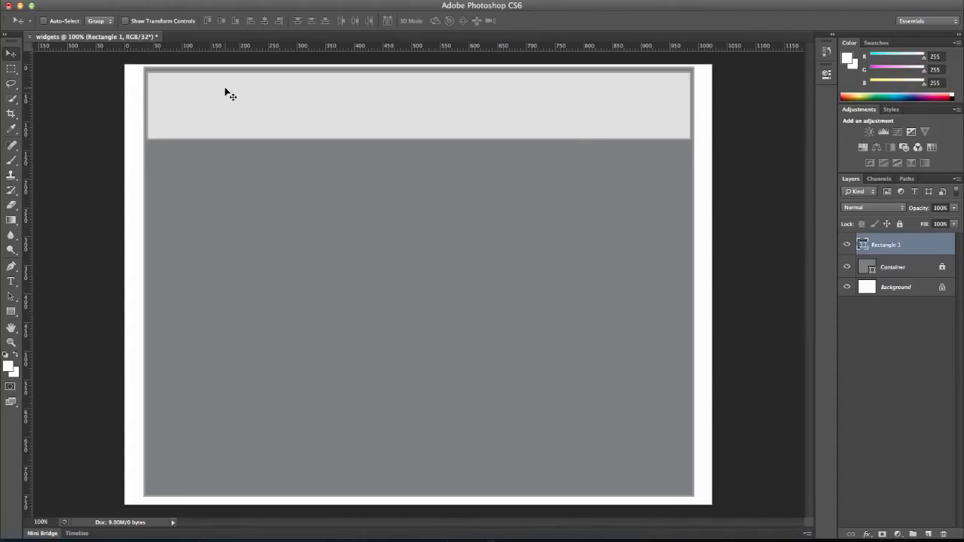
Rename the light gray rectangle's layer as Header and lock all of its attributes
double_click(890, 247)
key("BackSpace")
key("Return")
left_click(899, 224)
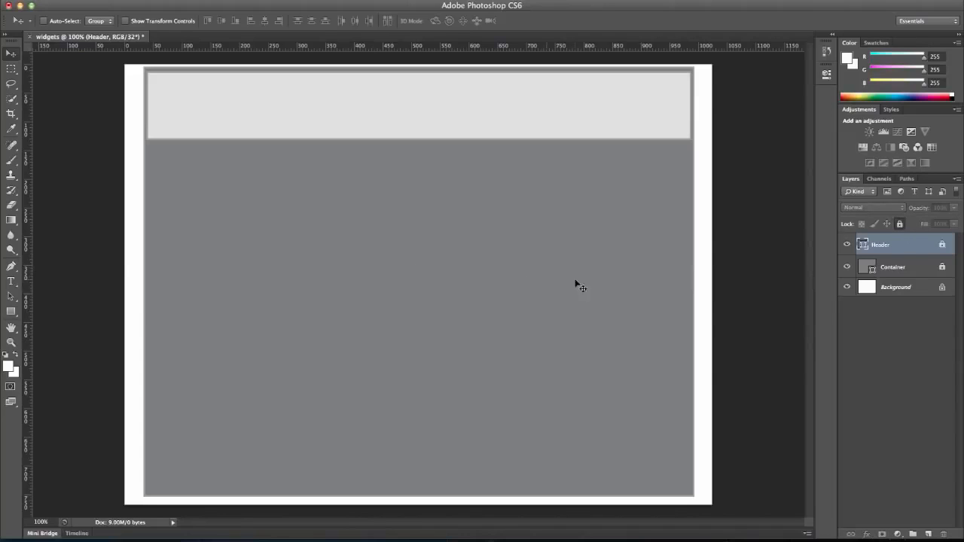
Create a second light gray rectangle shape 950 px wide and 90 px high on the canvas
left_click(10, 311)
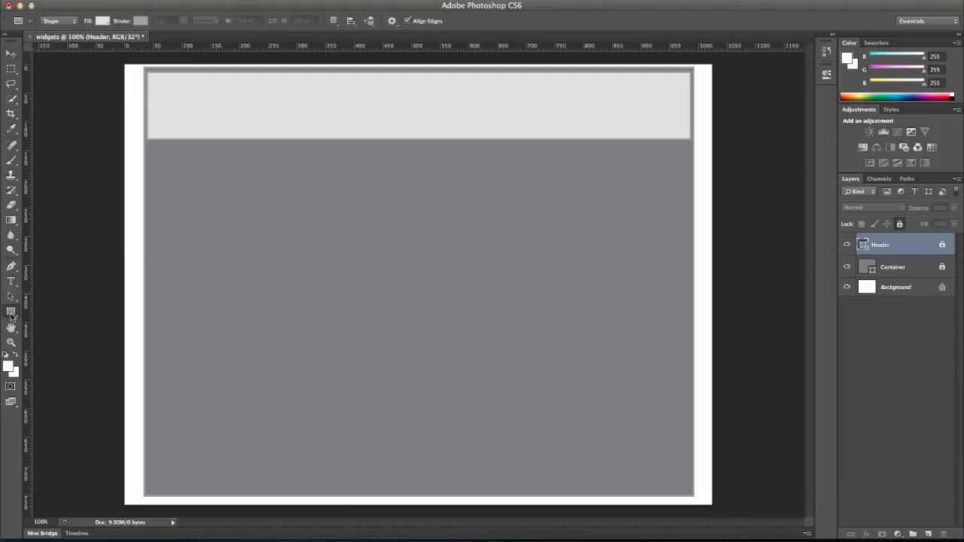
left_click(255, 354)
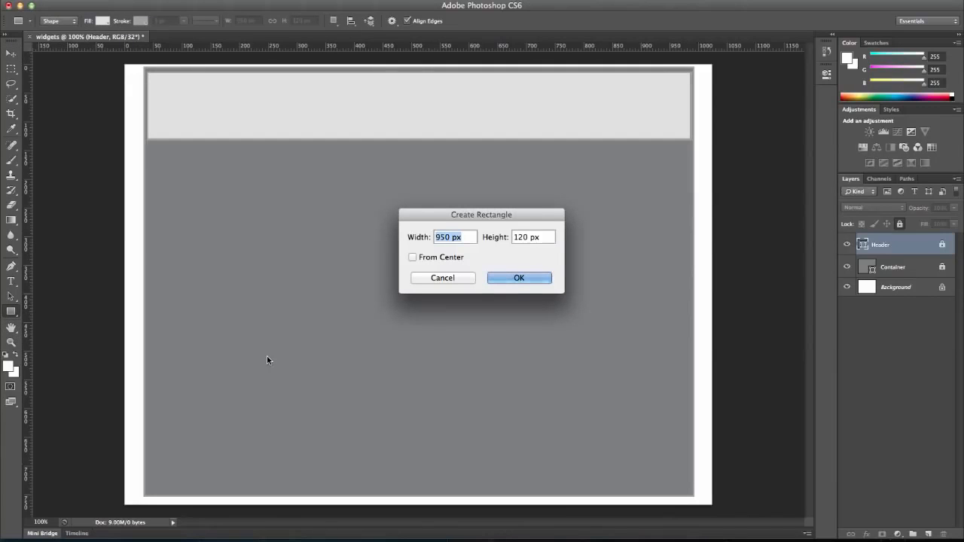
key("Tab")
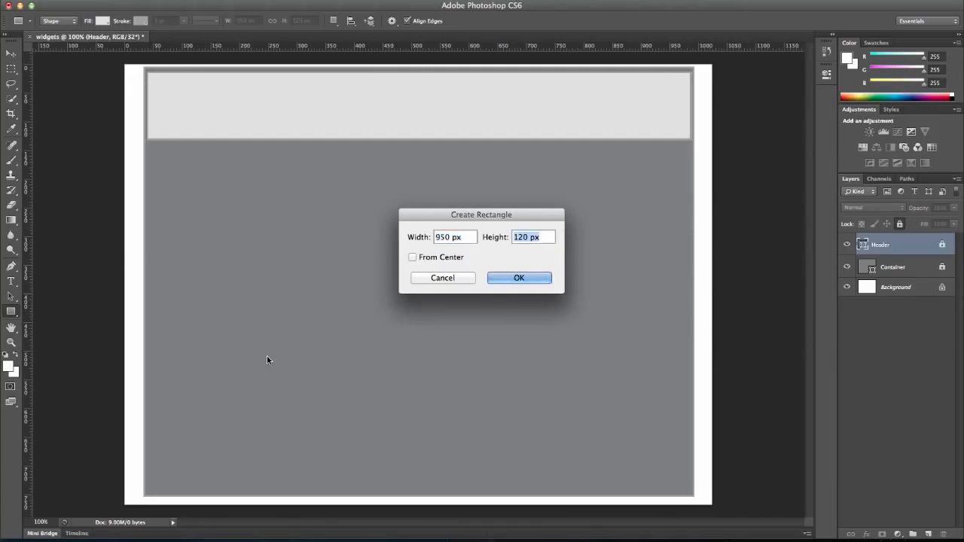
type("90")
left_click(499, 279)
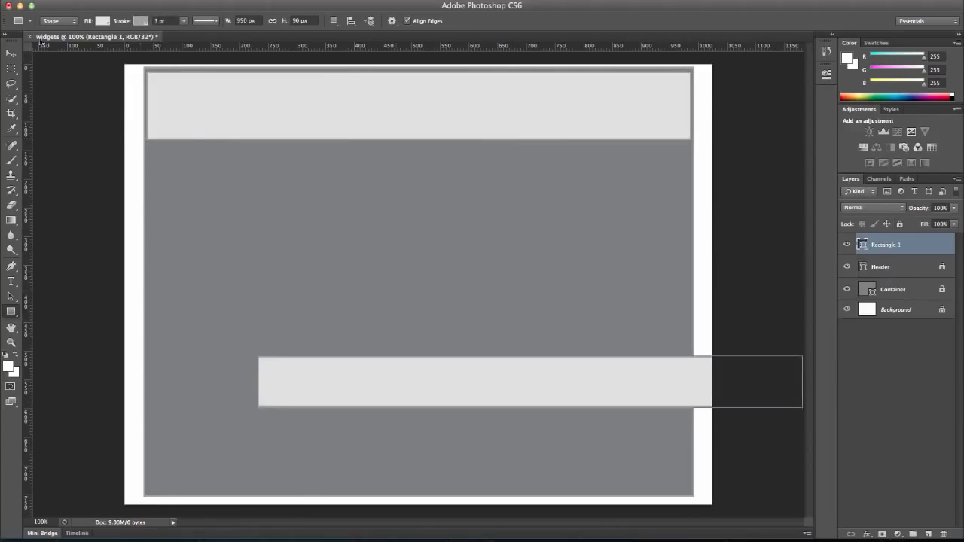
Move the 90 px high rectangle to the container's lower end, aligned horizontally with the header and just above the container's lower edge
left_click(10, 52)
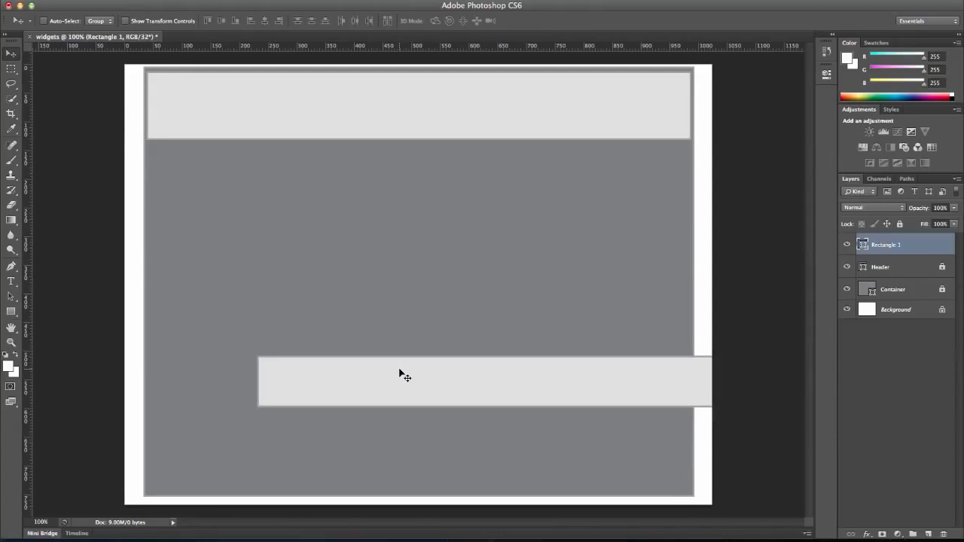
left_click_drag(399, 369, 296, 445)
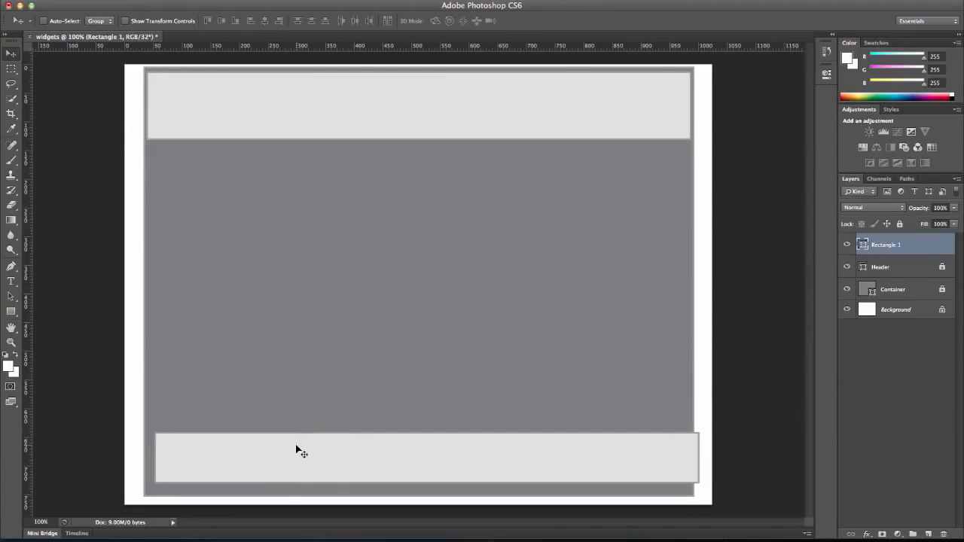
key("Left")
key("Left")
key("Left")
key("Left")
key("Left")
key("Left")
key("Left")
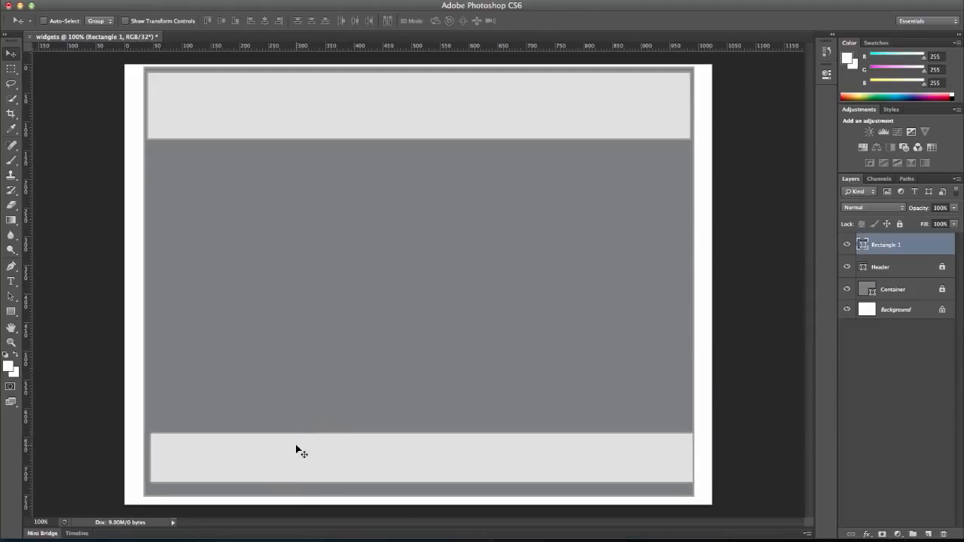
key("Left")
key("Left")
key("Left")
key("Left")
key("Down")
key("Down")
key("Down")
key("Down")
key("Down")
key("Down")
key("Down")
key("Down")
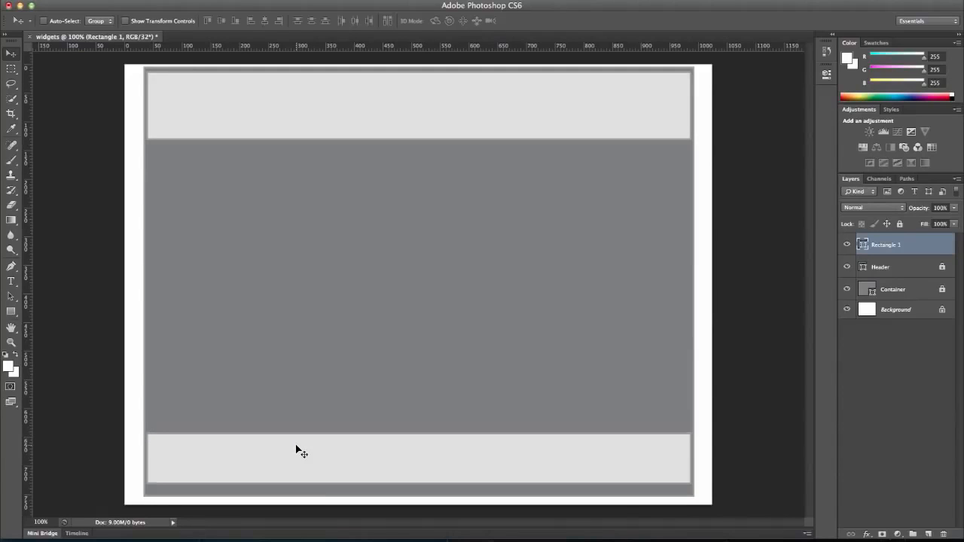
key("Down")
key("Down")
key("Down")
key("Down")
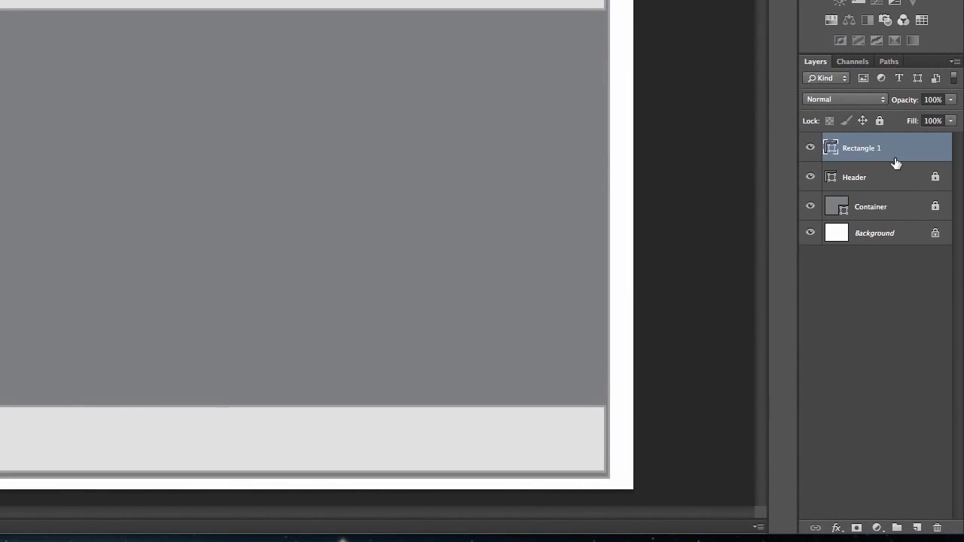
Rename the lower rectangle's layer as footer and nudge the shape slightly closer to the container's lower edge
double_click(870, 148)
type("Footer")
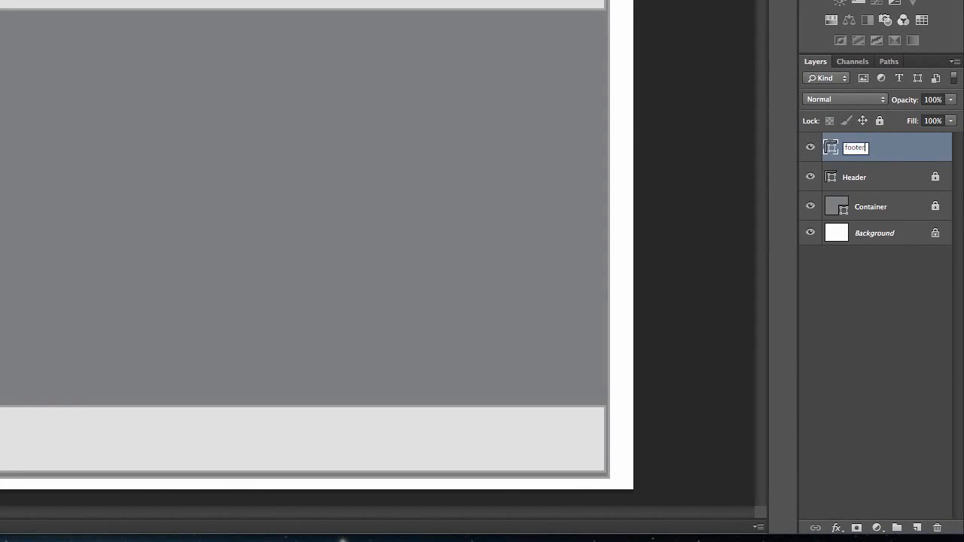
key("Return")
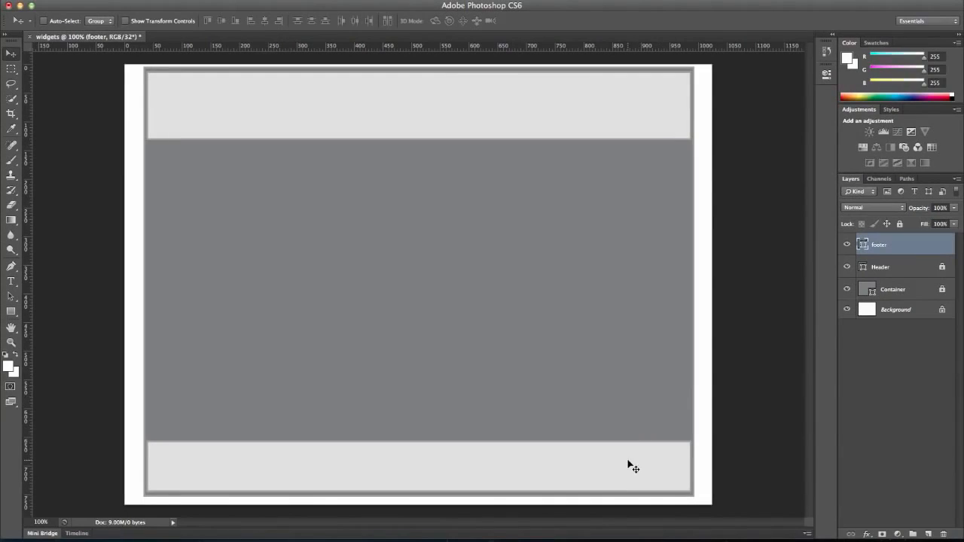
key("Down")
key("Down")
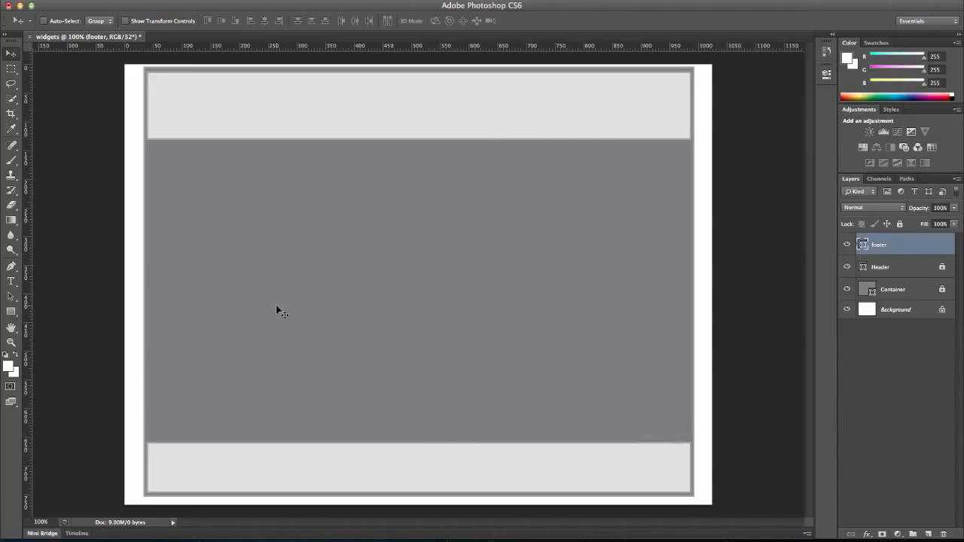
Create a light gray rectangle shape 160 px wide and 600 px high in the area below the header
left_click(11, 311)
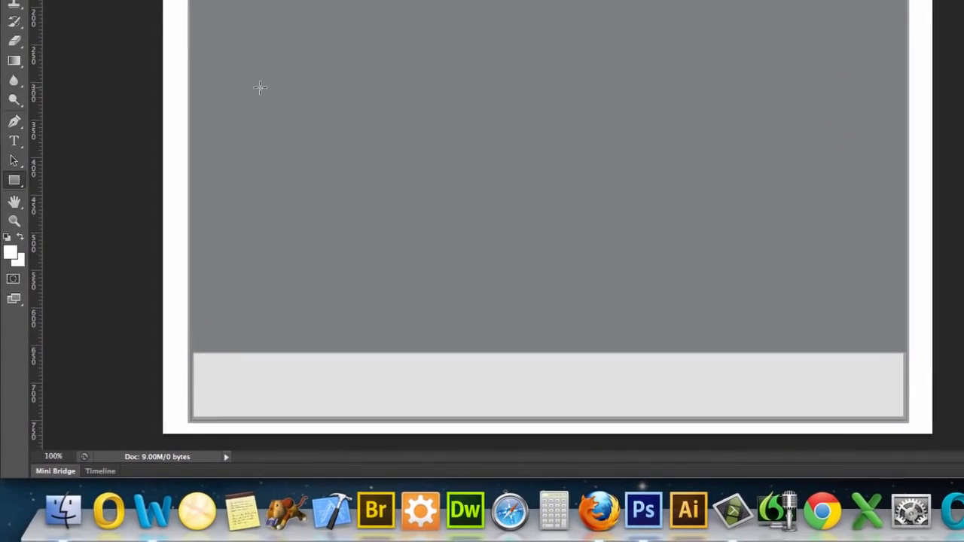
left_click(221, 190)
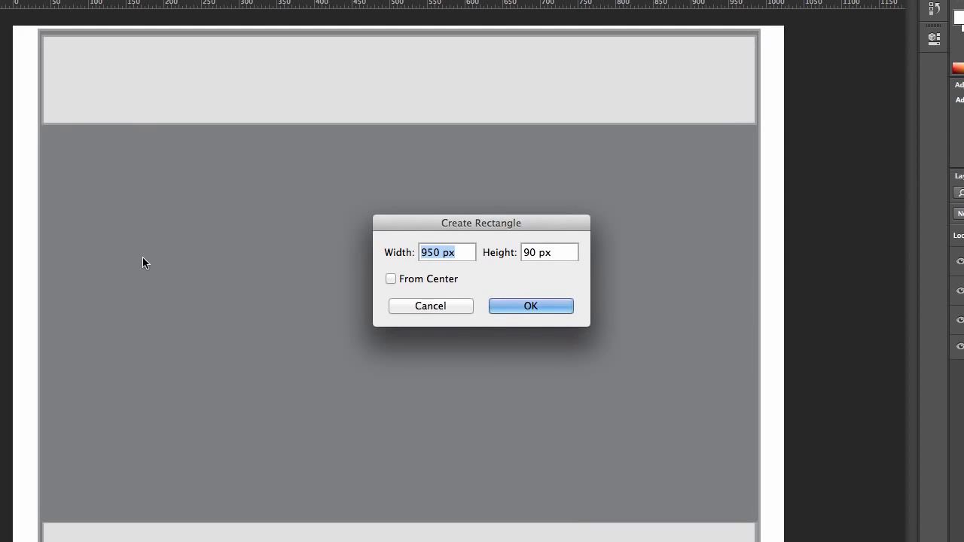
type("160")
key("Tab")
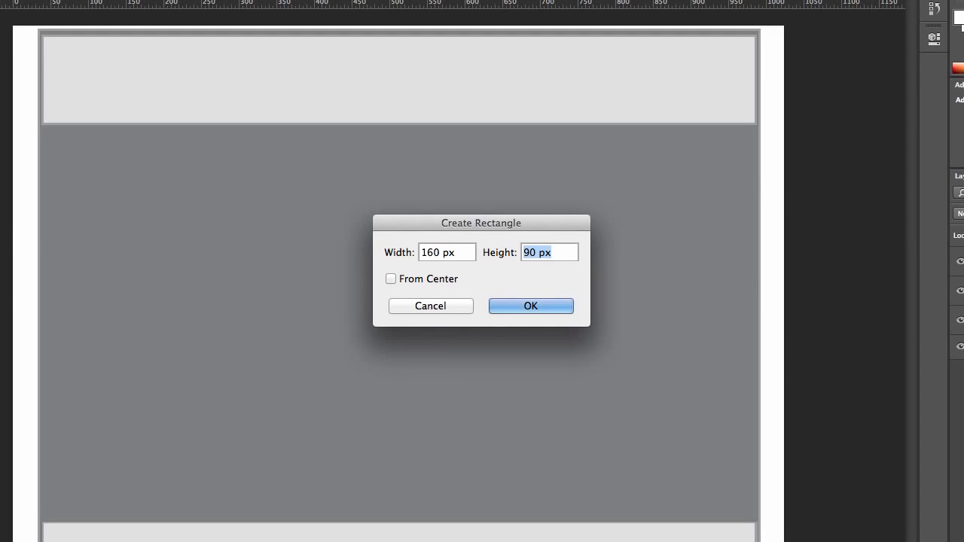
type("600")
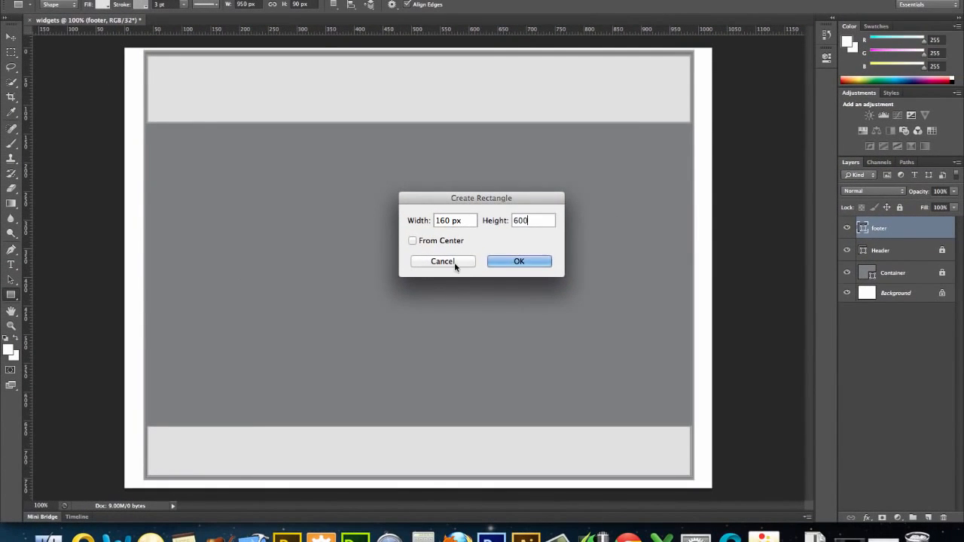
left_click(511, 261)
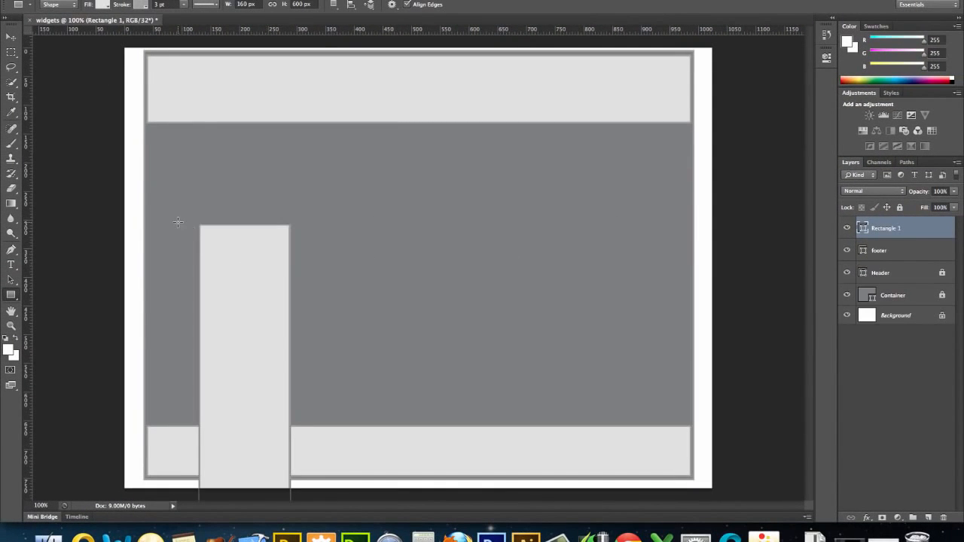
Move the 160 px wide rectangle against the container's left edge directly below the header and shorten it to 87.67% height, ending at the footer
left_click(13, 39)
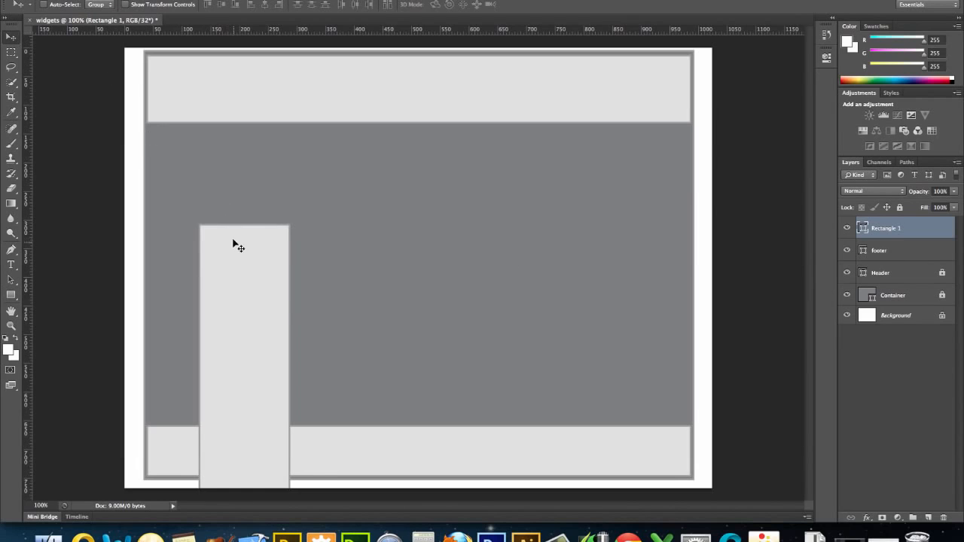
left_click_drag(233, 239, 185, 143)
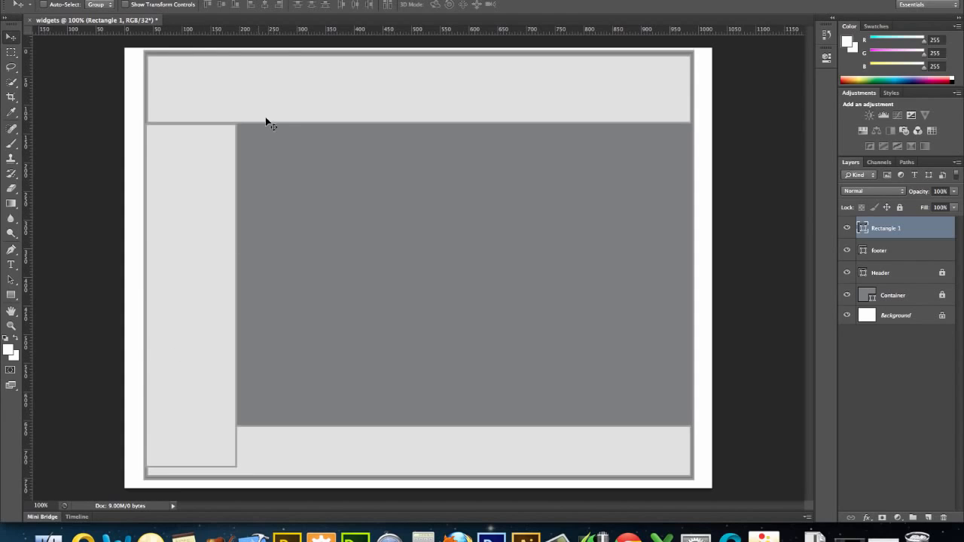
left_click(174, 4)
left_click_drag(191, 467, 191, 424)
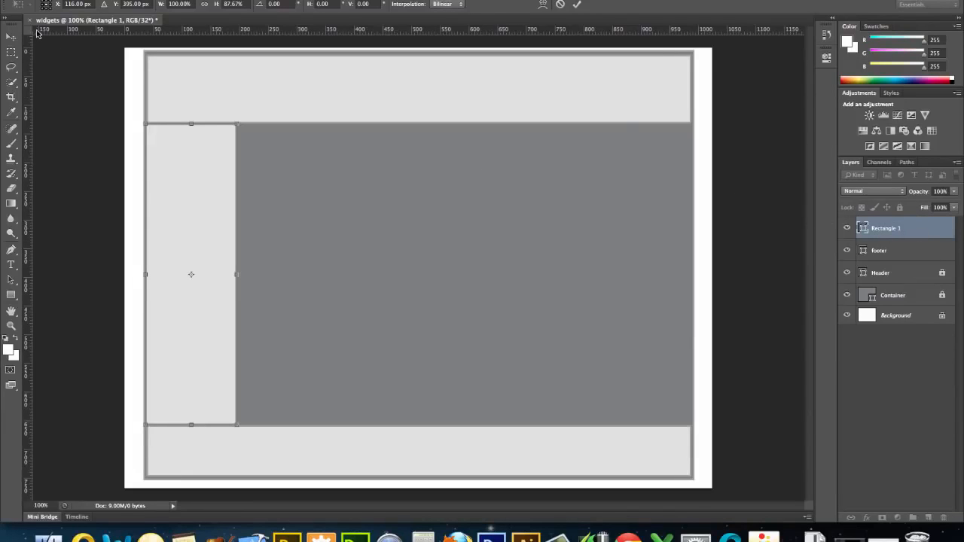
left_click(10, 36)
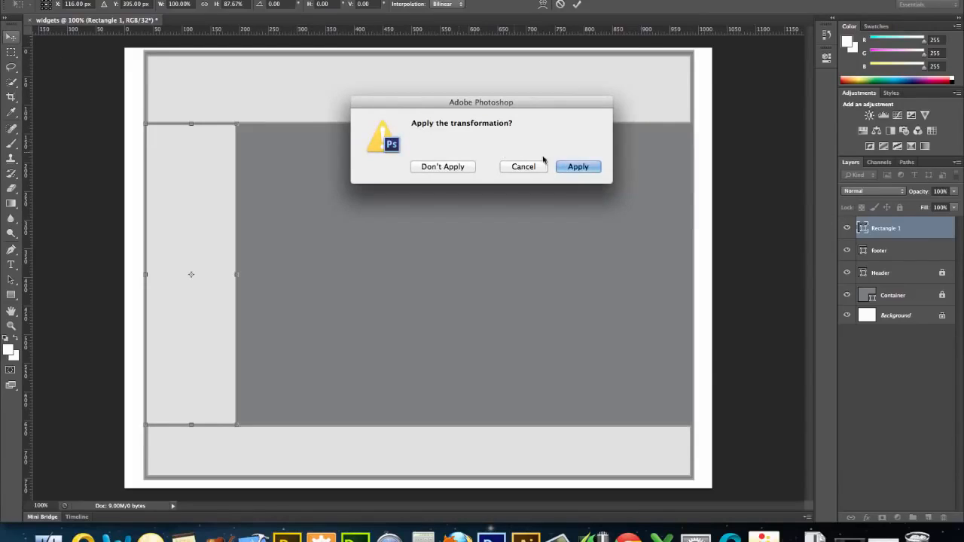
left_click(573, 167)
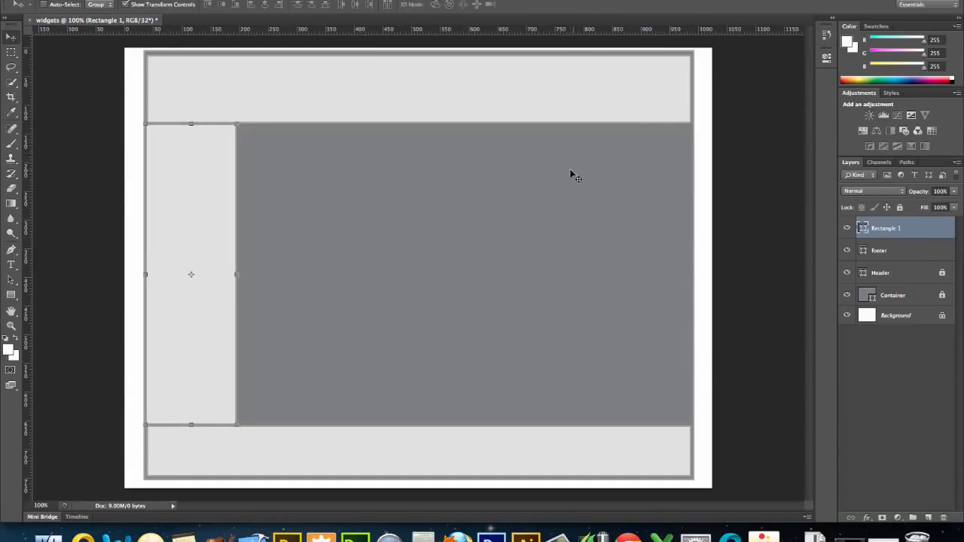
Rename the narrow rectangle's layer as sidebar and lock both the sidebar and footer layers
double_click(886, 228)
type("sidebar")
key("Return")
left_click(899, 207)
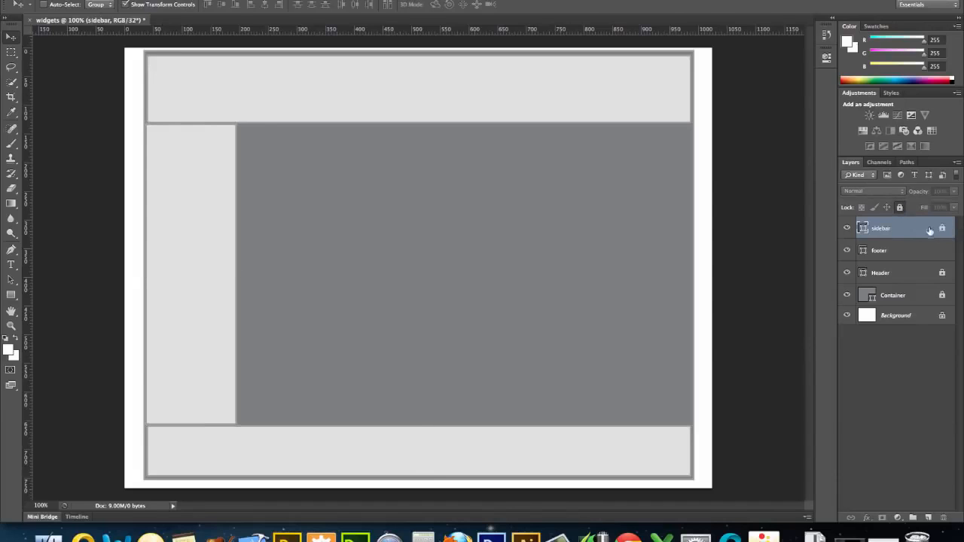
left_click(938, 251)
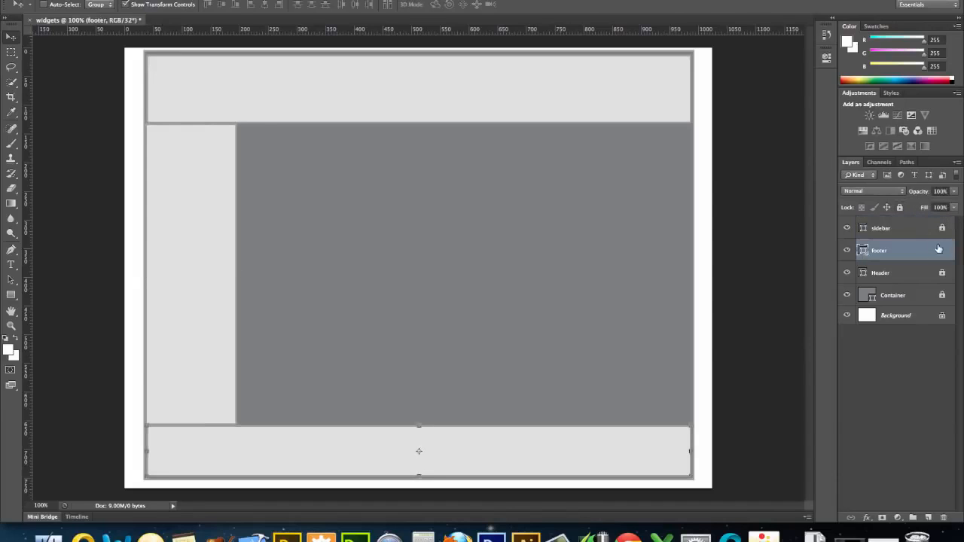
left_click(901, 207)
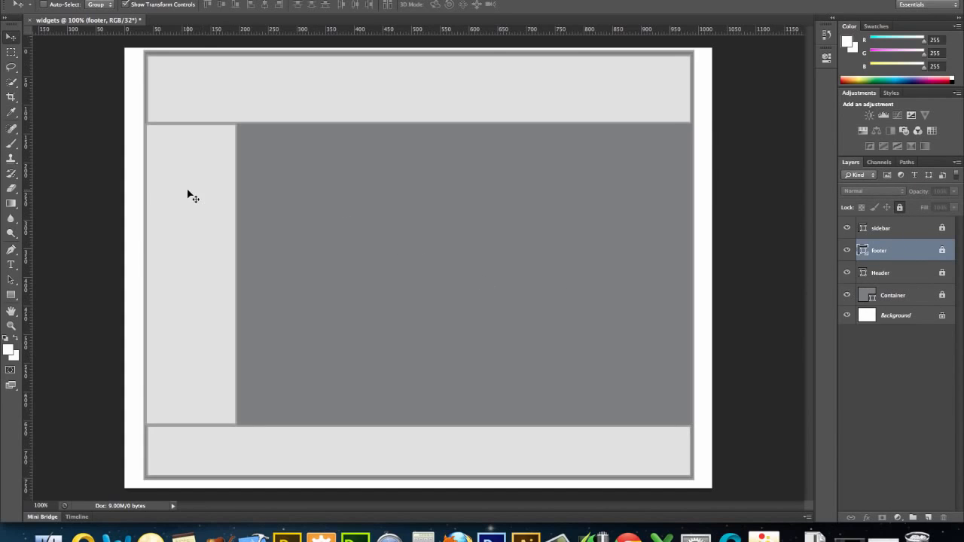
Create a light gray rectangle shape 820 px wide and 570 px high in the area beside the sidebar
left_click(11, 294)
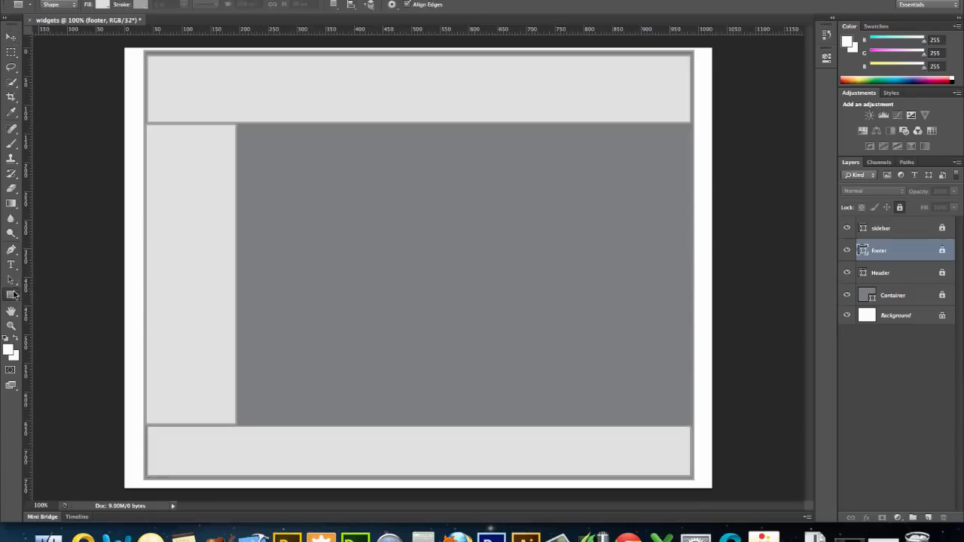
left_click(285, 222)
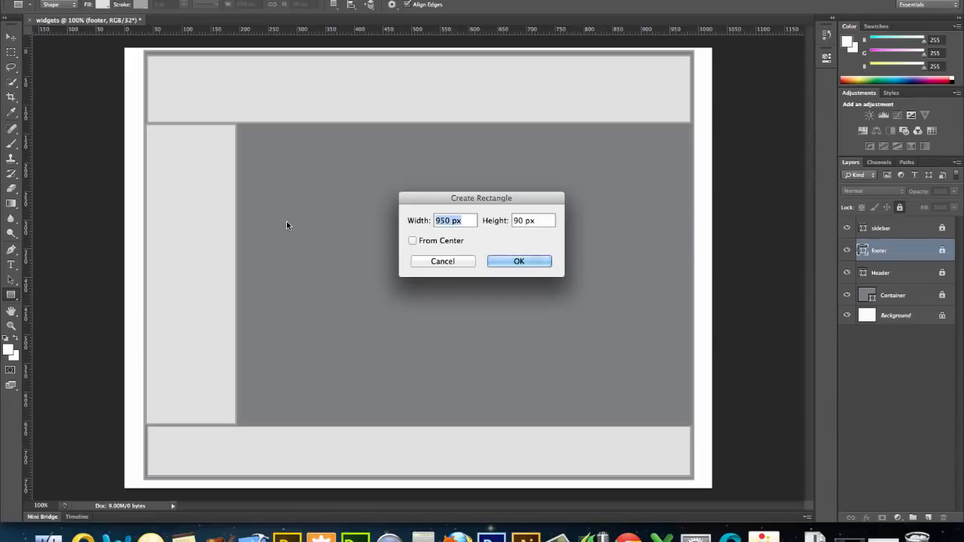
type("820")
key("Tab")
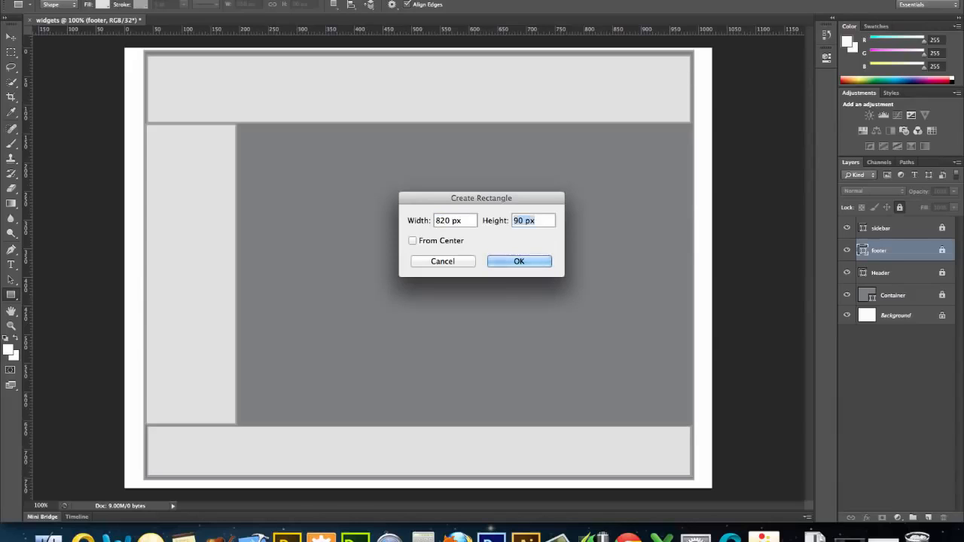
type("570")
left_click(507, 261)
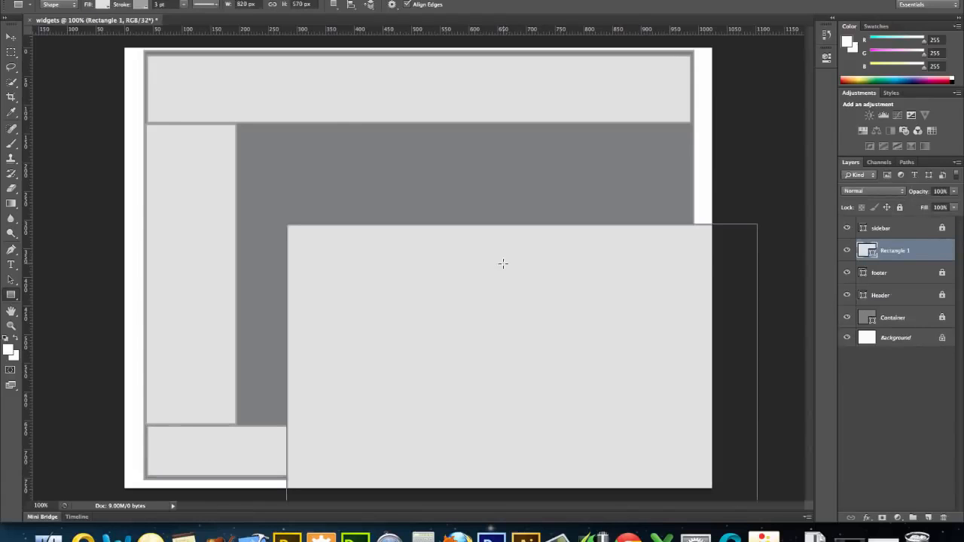
Move the large rectangle below the header beside the sidebar and shrink it to fit above the footer and within the container's right edge
left_click(11, 34)
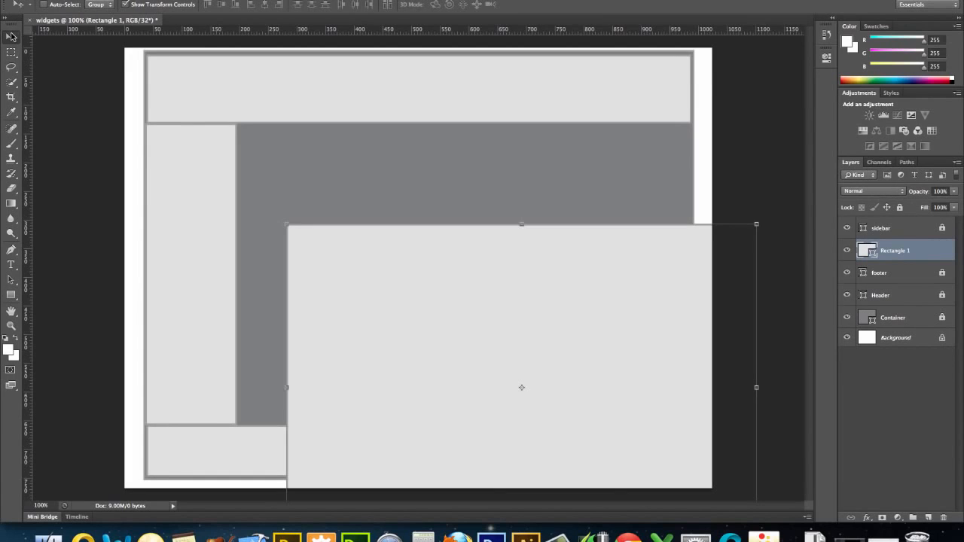
left_click_drag(311, 248, 238, 134)
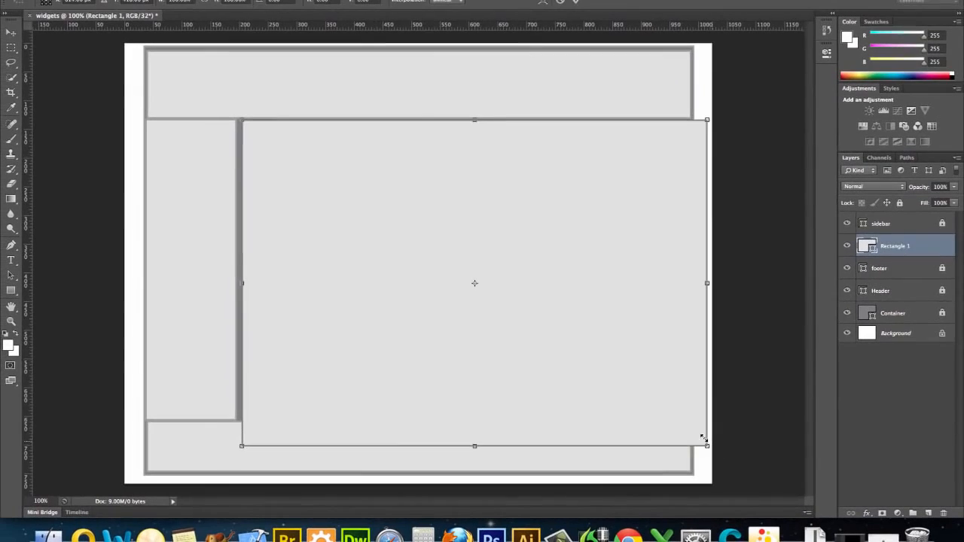
left_click_drag(632, 440, 628, 434)
left_click_drag(687, 427, 686, 417)
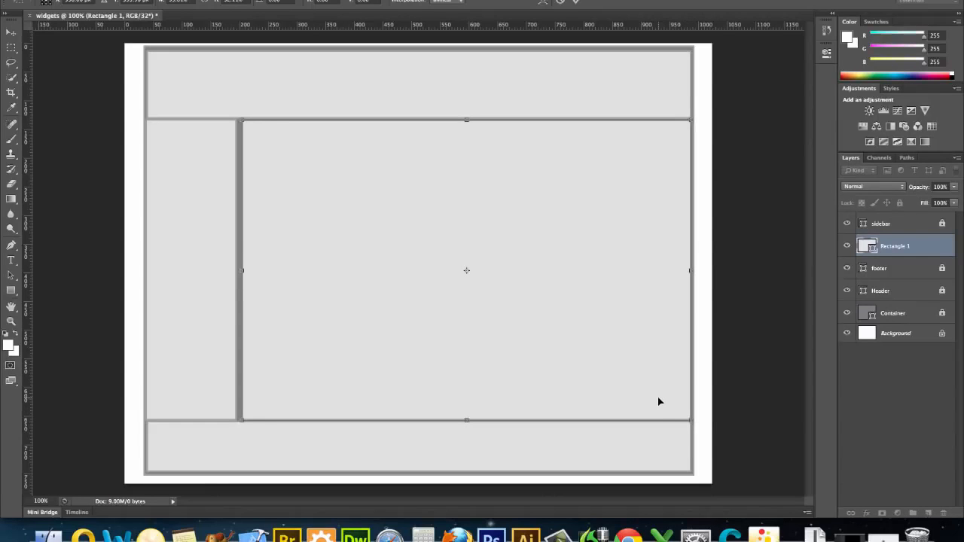
Nudge the large rectangle closer to the sidebar, widen it back to the header's right edge and apply the transformation
key("Left")
key("Left")
key("Left")
key("Left")
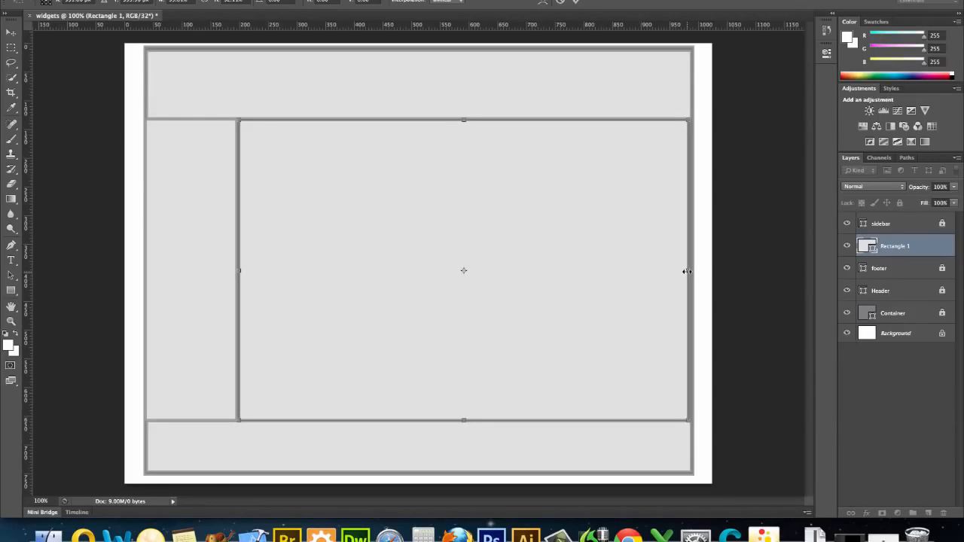
left_click_drag(686, 271, 689, 270)
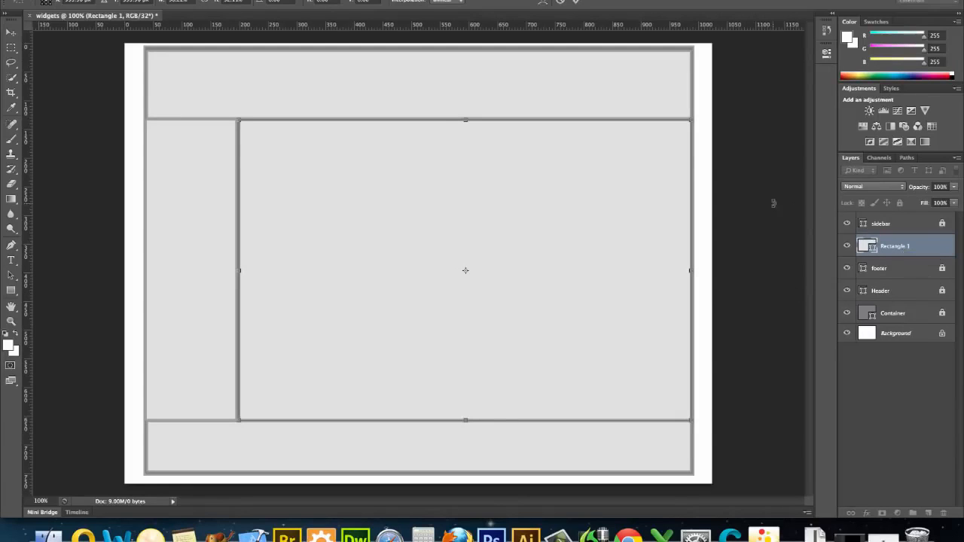
key("Return")
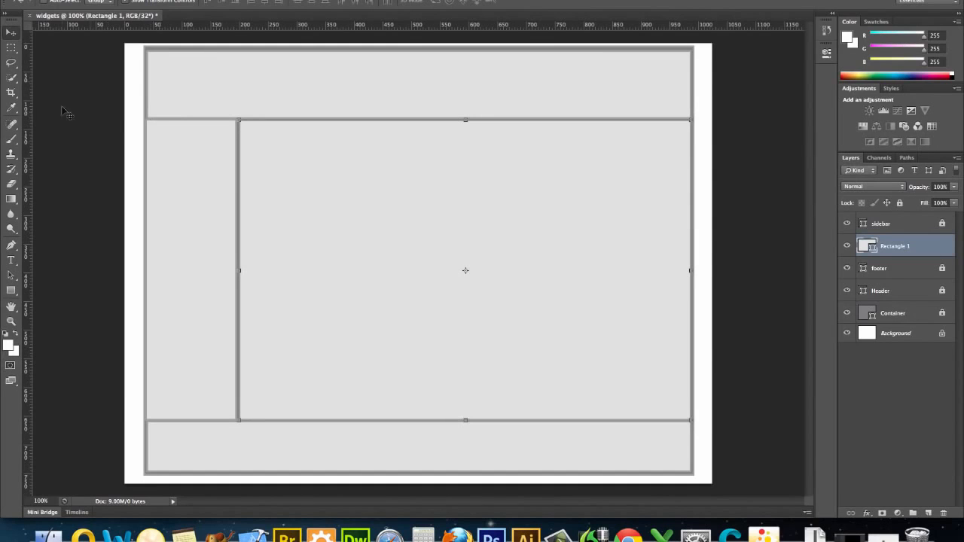
left_click(12, 47)
left_click(12, 29)
Rename the large rectangle's layer as main and briefly toggle the sidebar layer's visibility to check it
double_click(895, 246)
type("main")
key("Return")
left_click(847, 223)
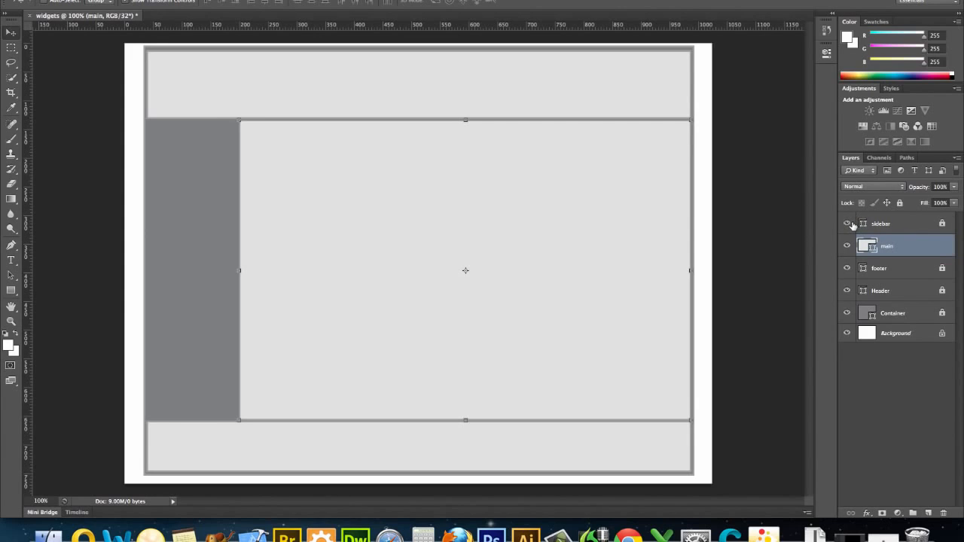
left_click(847, 224)
Select the layers from sidebar through Container and create a new layer group above them
left_click(913, 223)
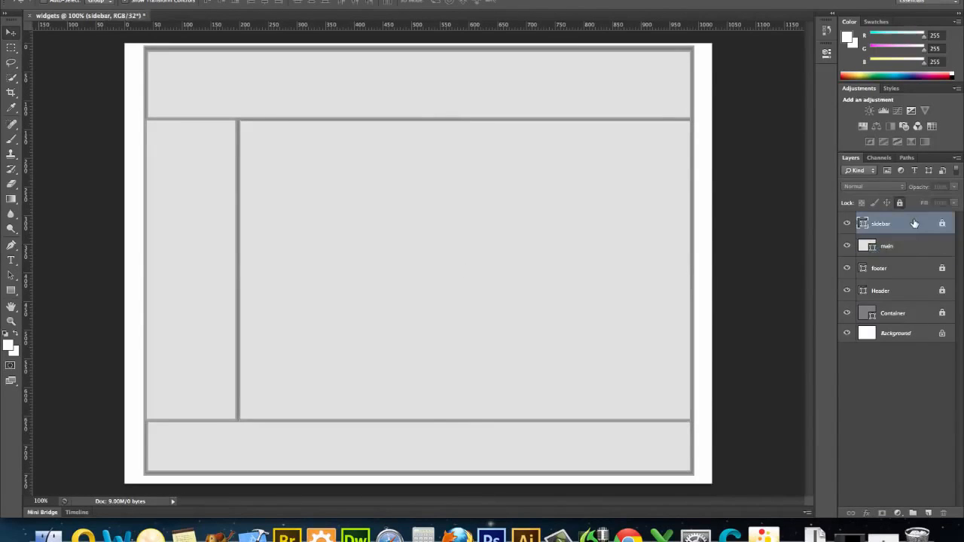
left_click(917, 250, "shift")
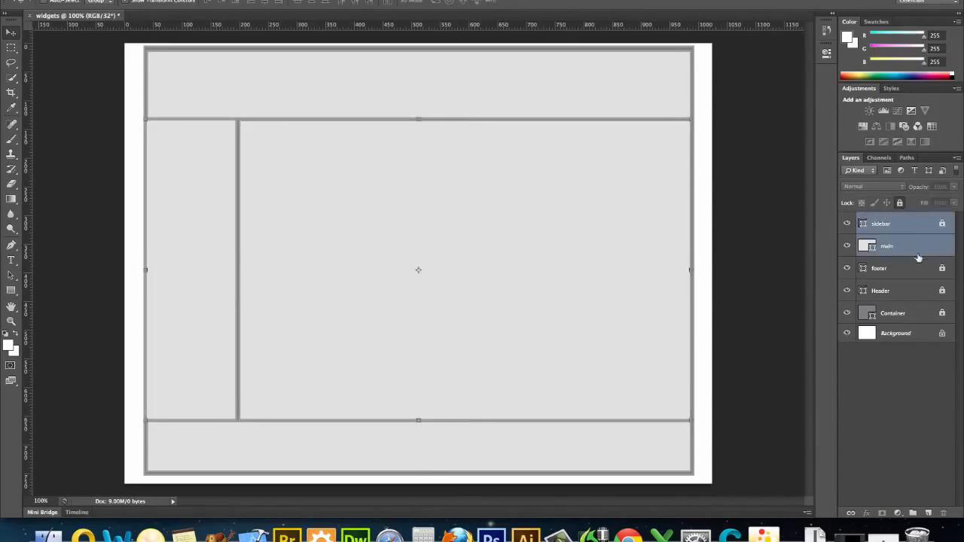
left_click(918, 268, "shift")
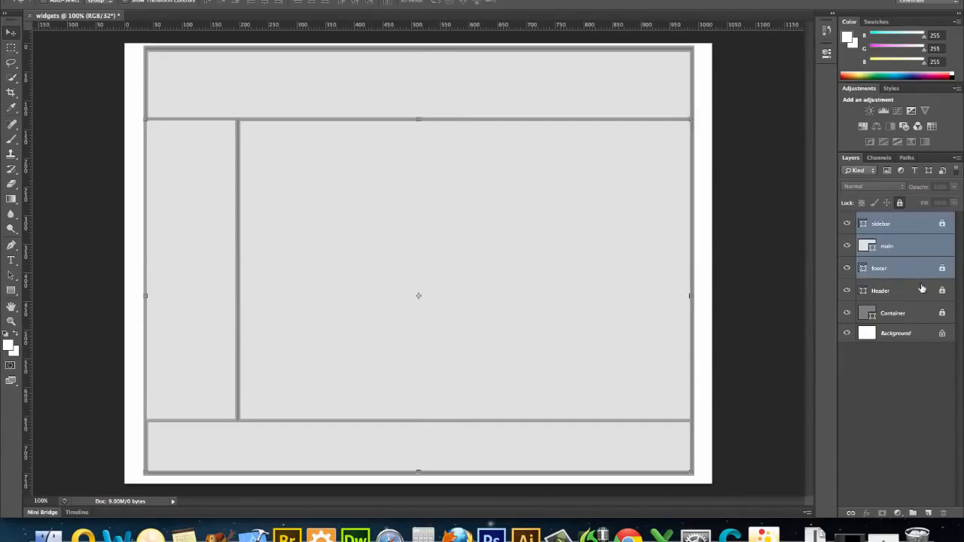
left_click(921, 289, "shift")
left_click(929, 315, "shift")
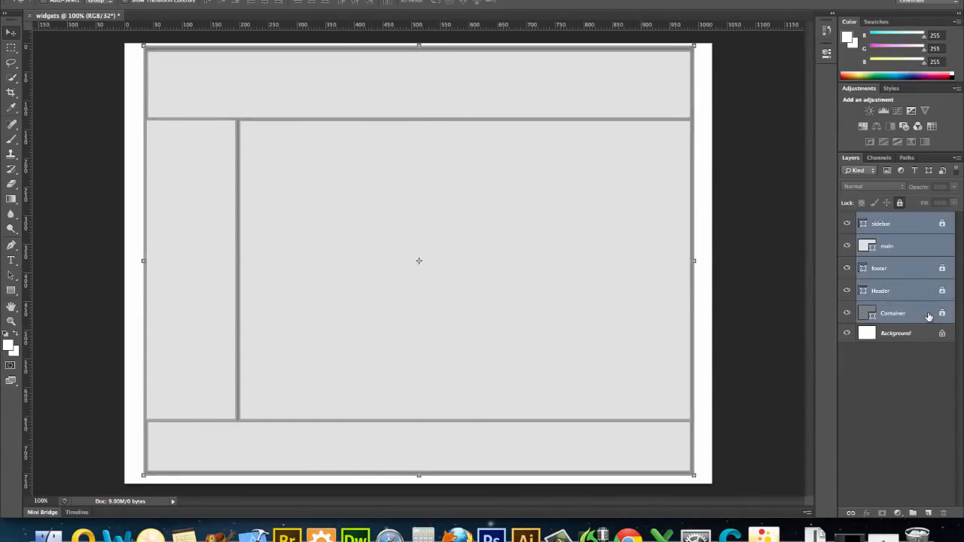
left_click(913, 512)
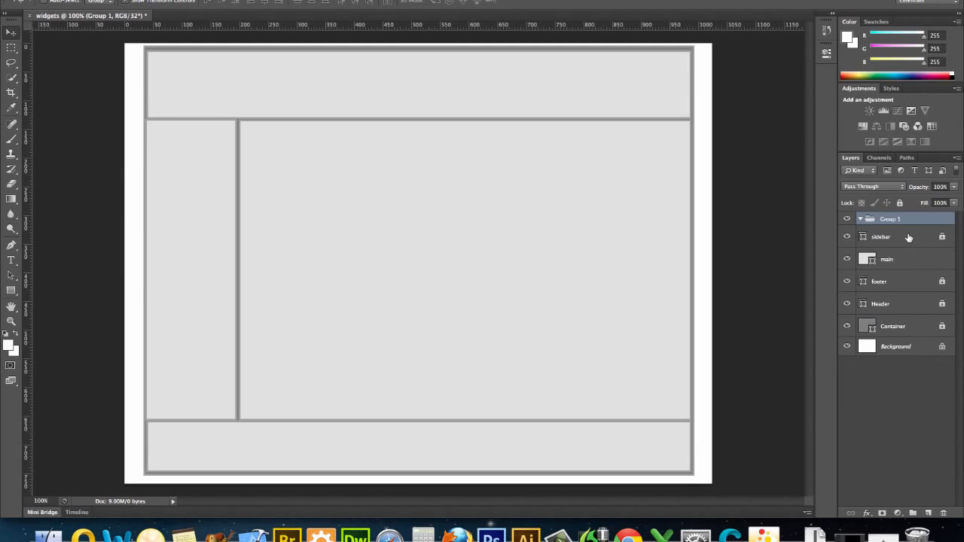
Move the sidebar, main, footer, Header and Container layers into the new group, keeping their stacking order
left_click_drag(904, 237, 903, 217)
left_click(903, 260)
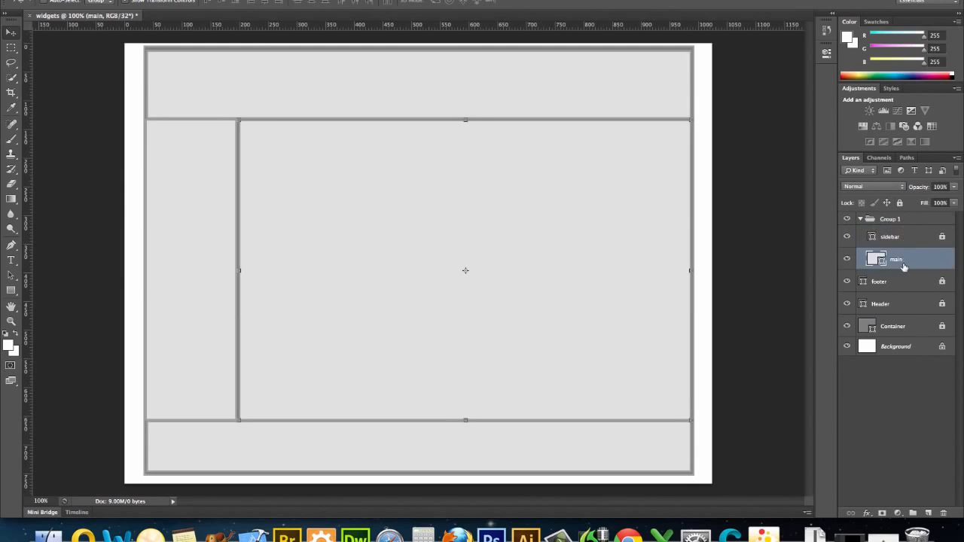
left_click_drag(901, 277, 899, 220)
left_click_drag(898, 288, 899, 222)
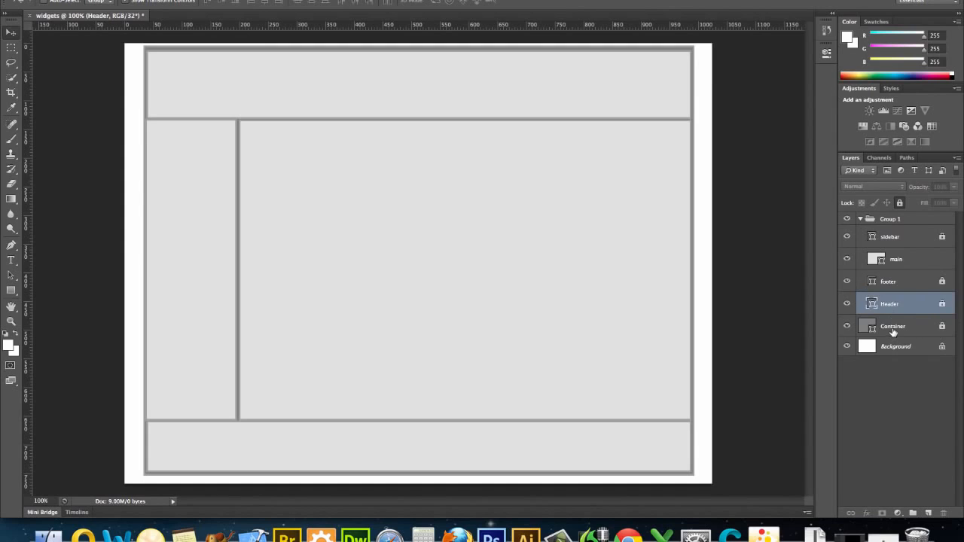
left_click_drag(891, 335, 892, 219)
Rename the layer group as divs and collapse it
double_click(893, 219)
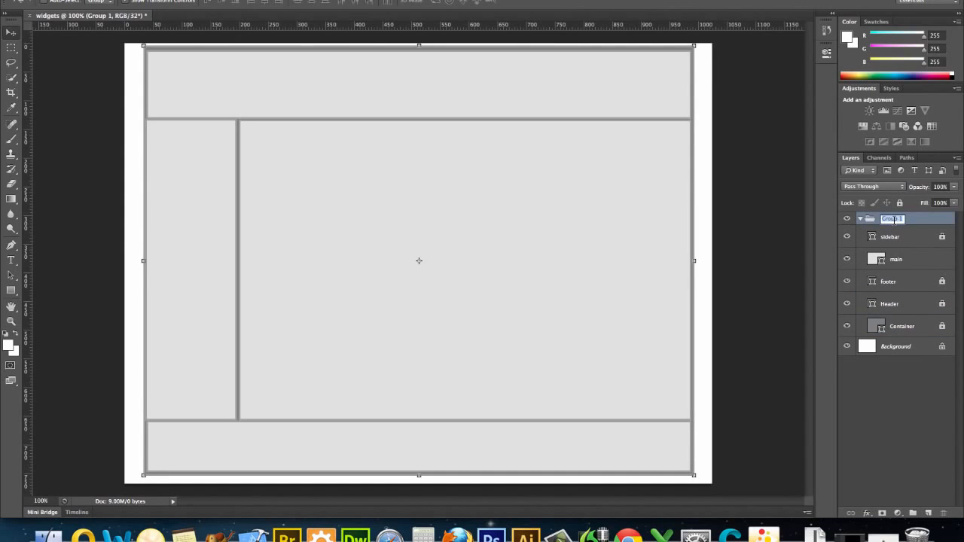
type("c")
type("ivs")
key("Return")
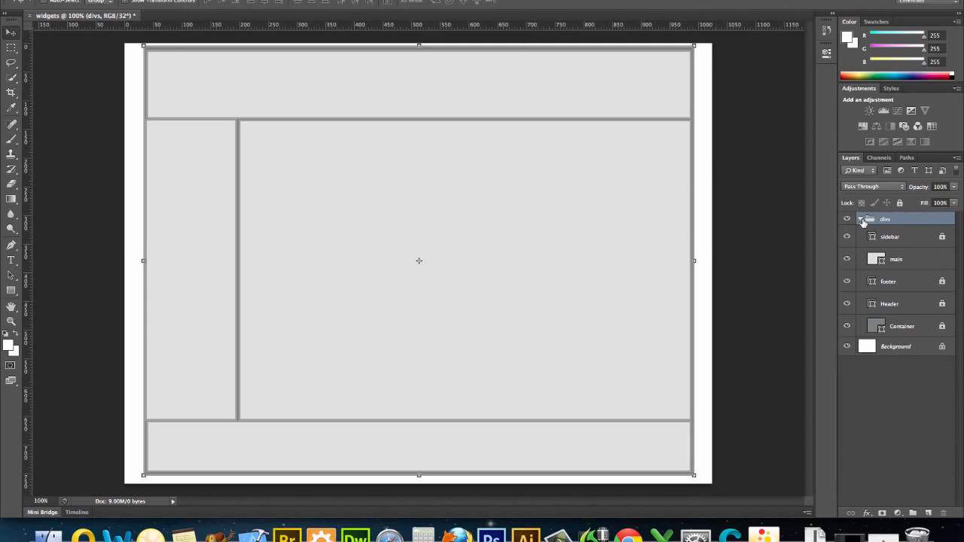
left_click(861, 219)
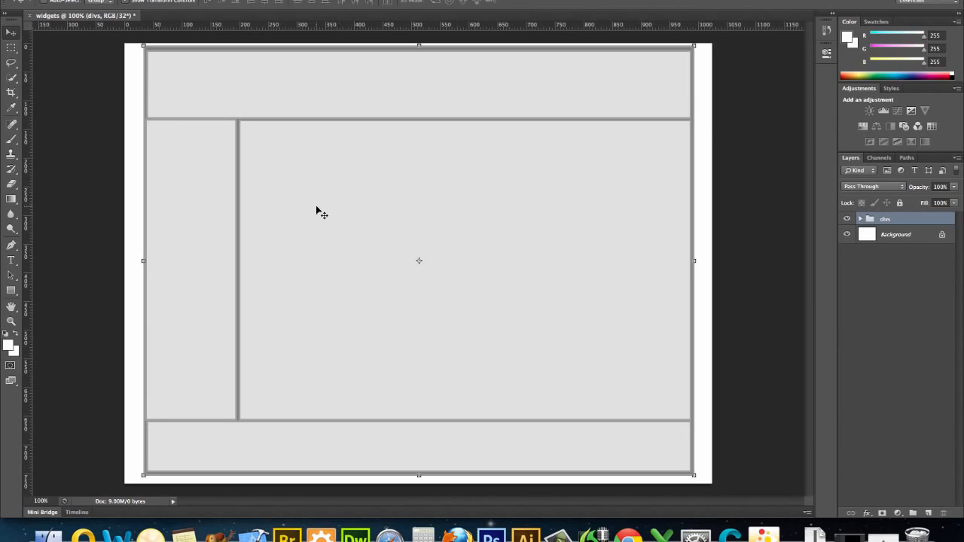
left_click(10, 290)
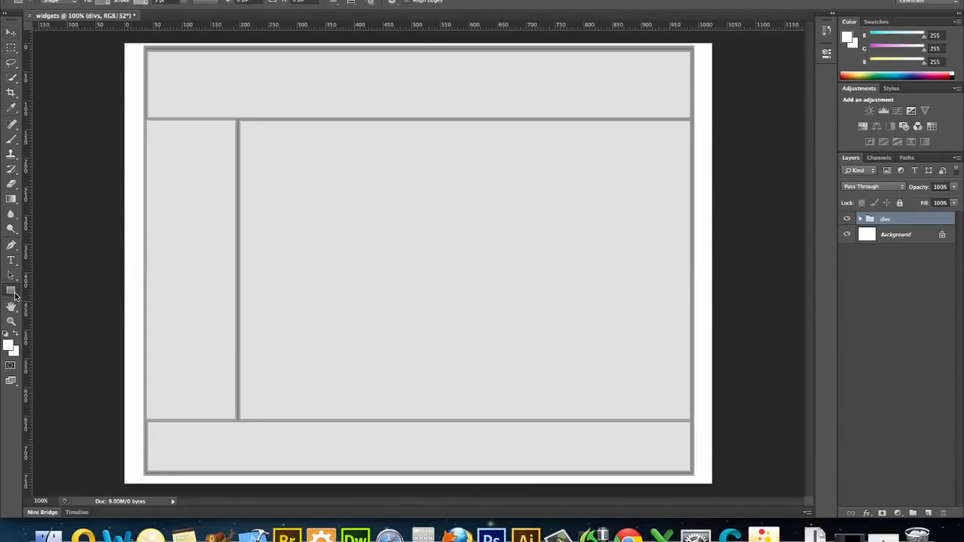
left_click(13, 293)
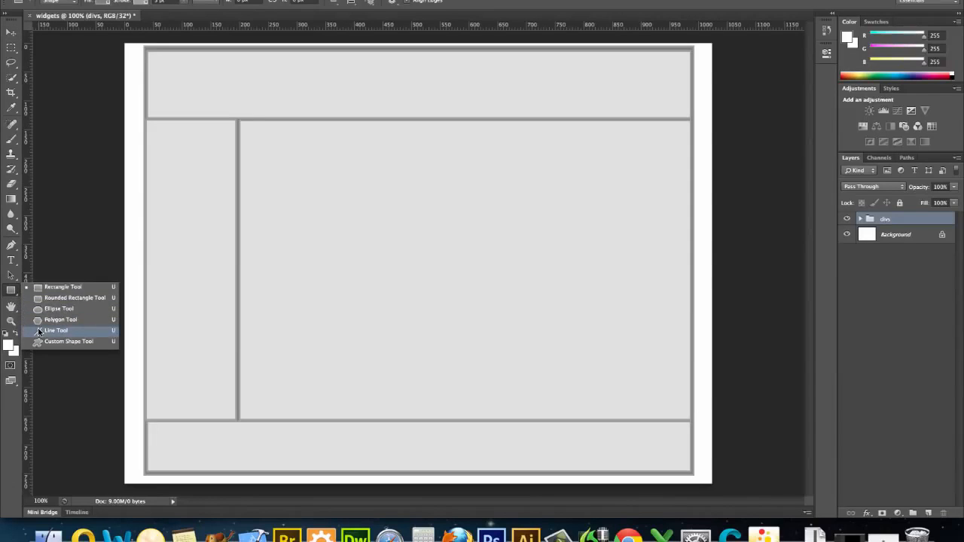
left_click(37, 329)
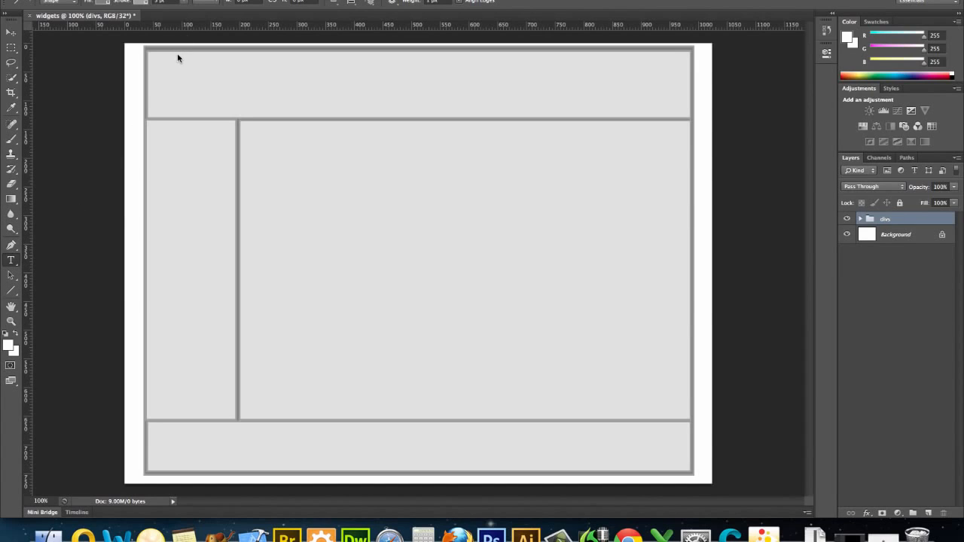
Activate the Type tool and set its font size to 48 pt
key("t")
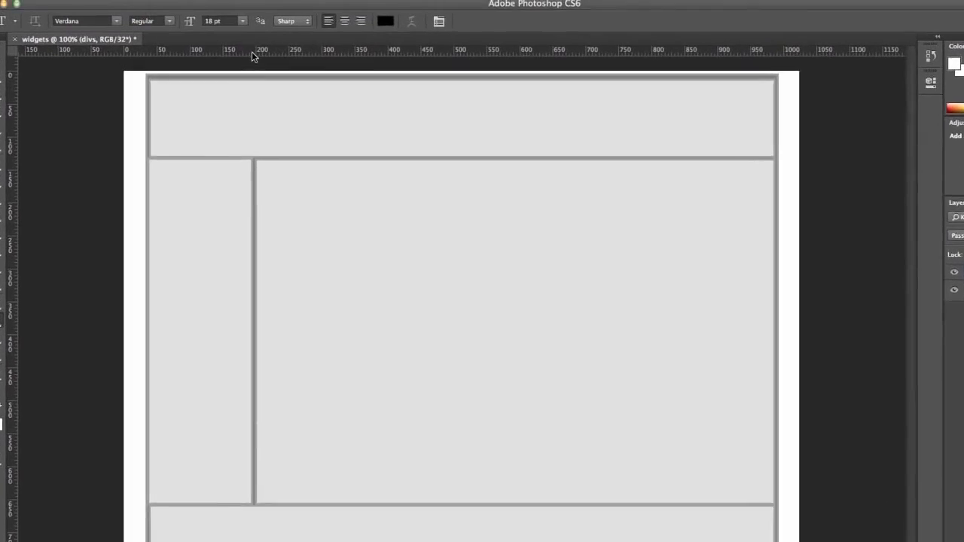
left_click(241, 22)
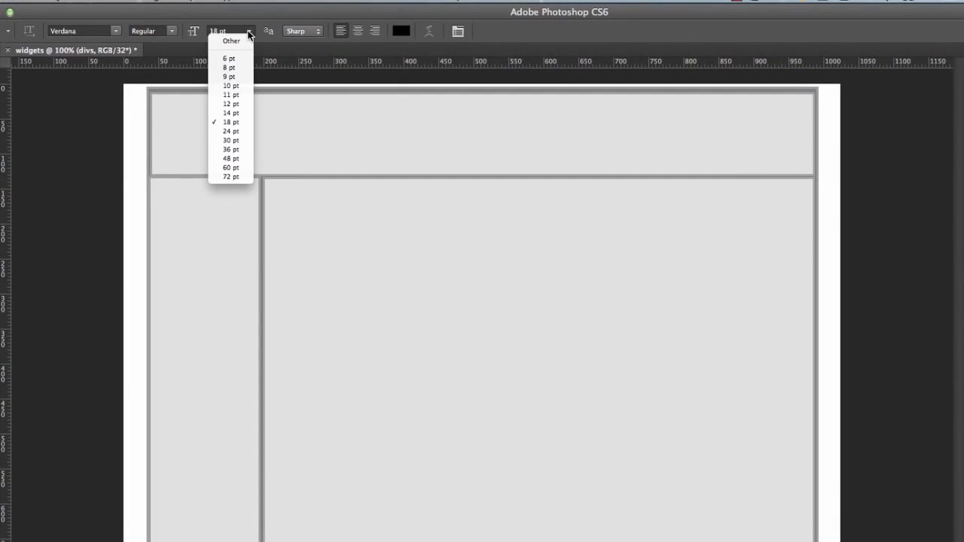
left_click(231, 158)
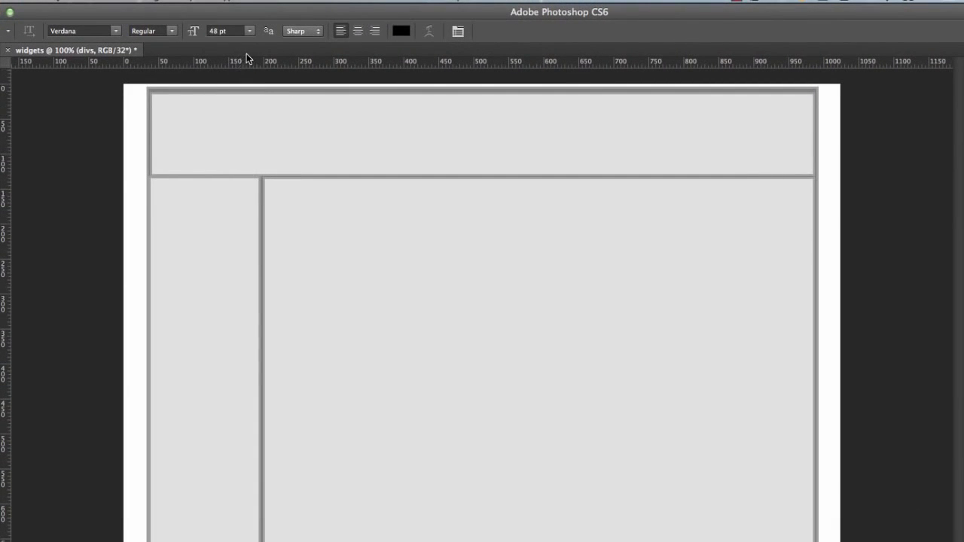
Add the bold title text "Wally's Widgets" to the header and shift it slightly up and right, near the header's centre
left_click(172, 30)
left_click(173, 42)
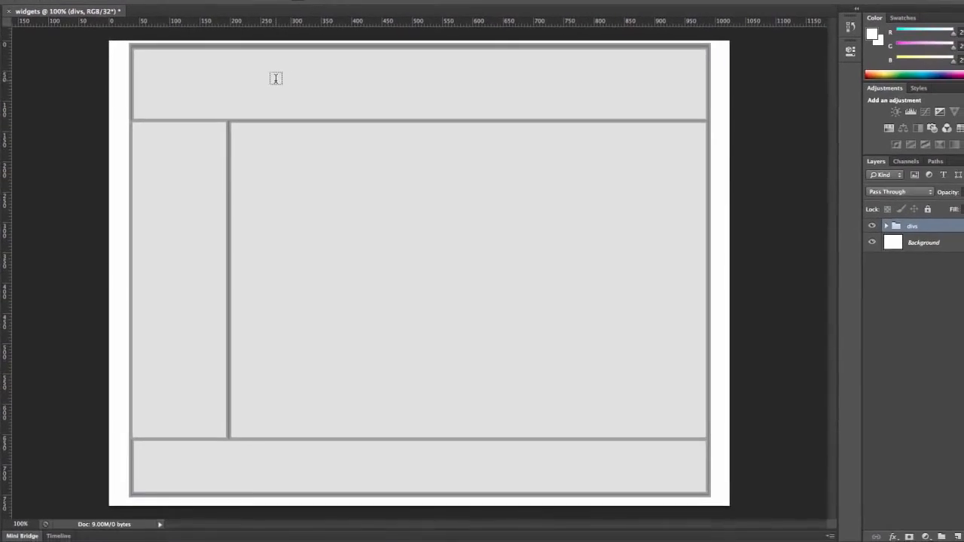
left_click(275, 78)
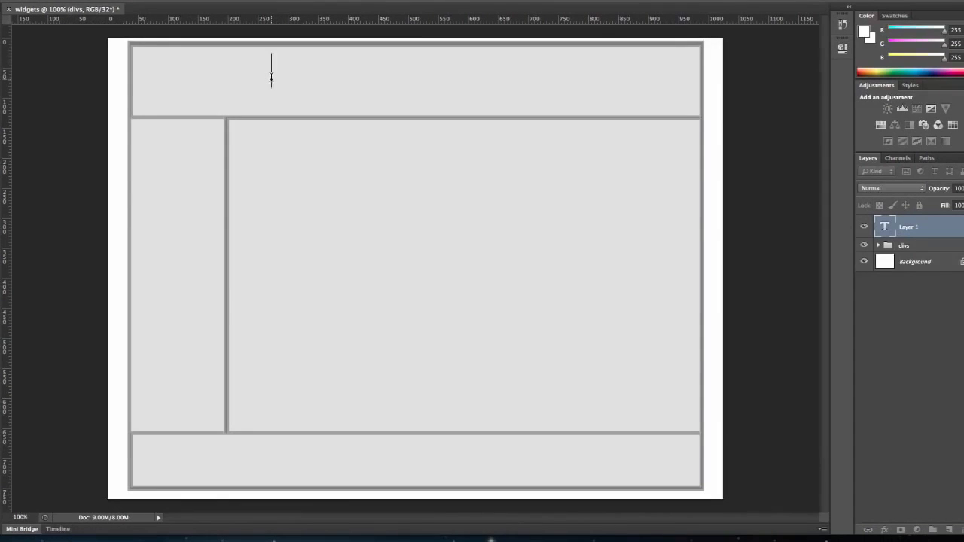
type("Wally")
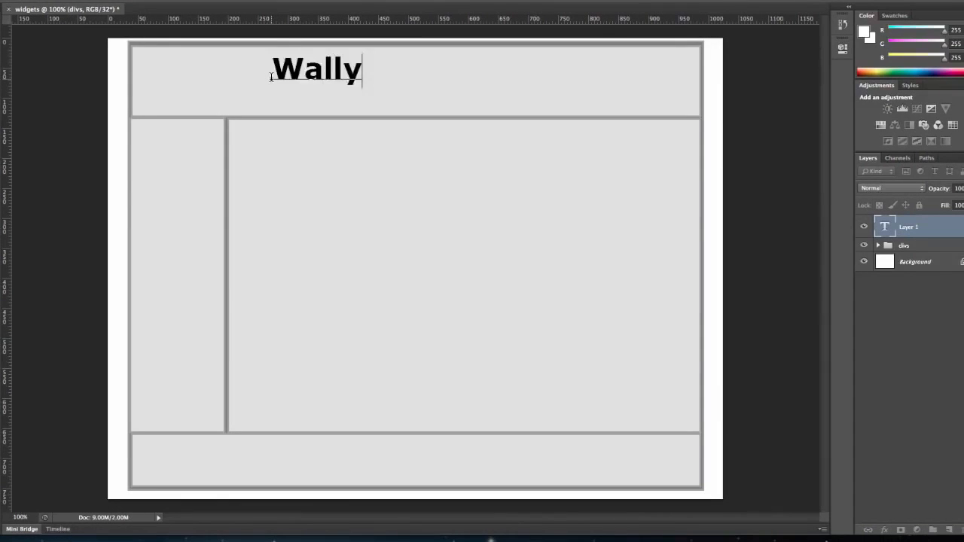
type("'s Widge")
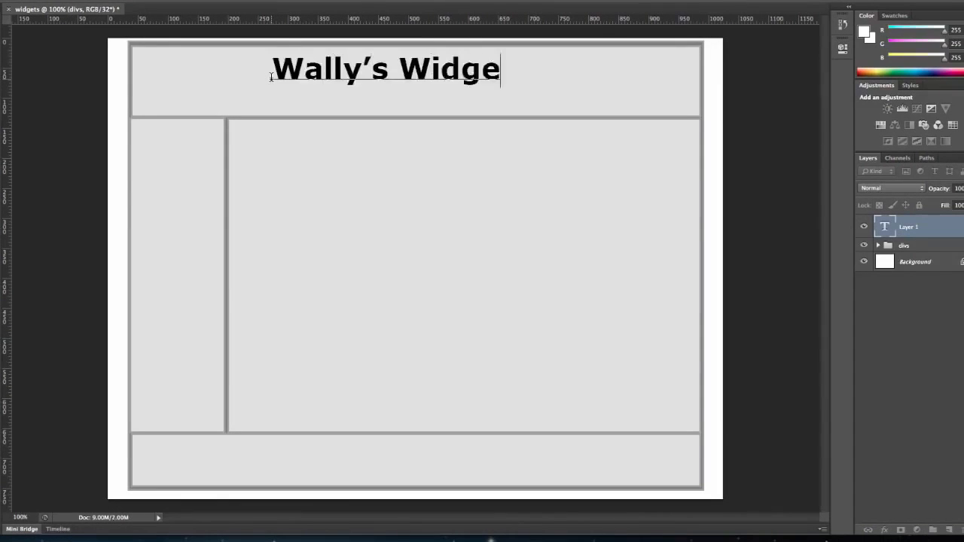
type("ts")
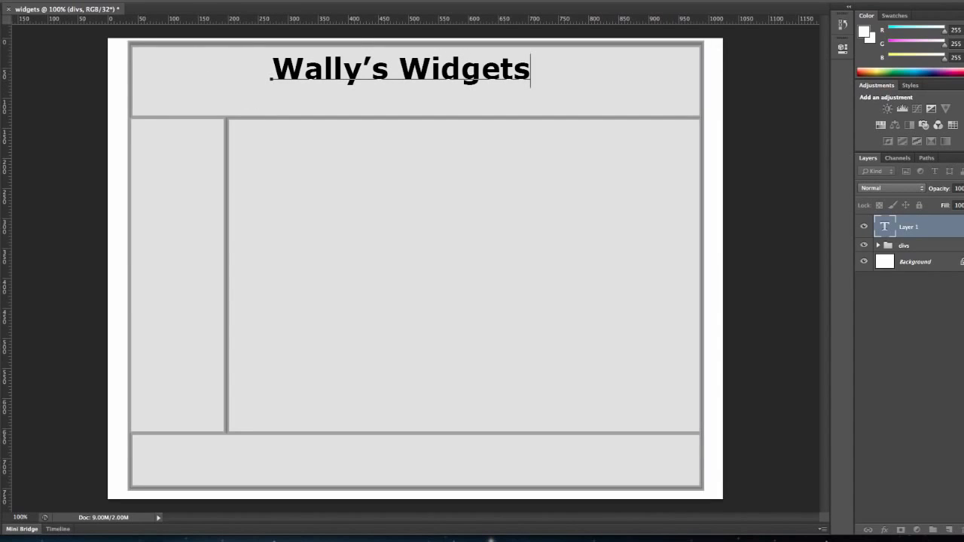
left_click(2, 33)
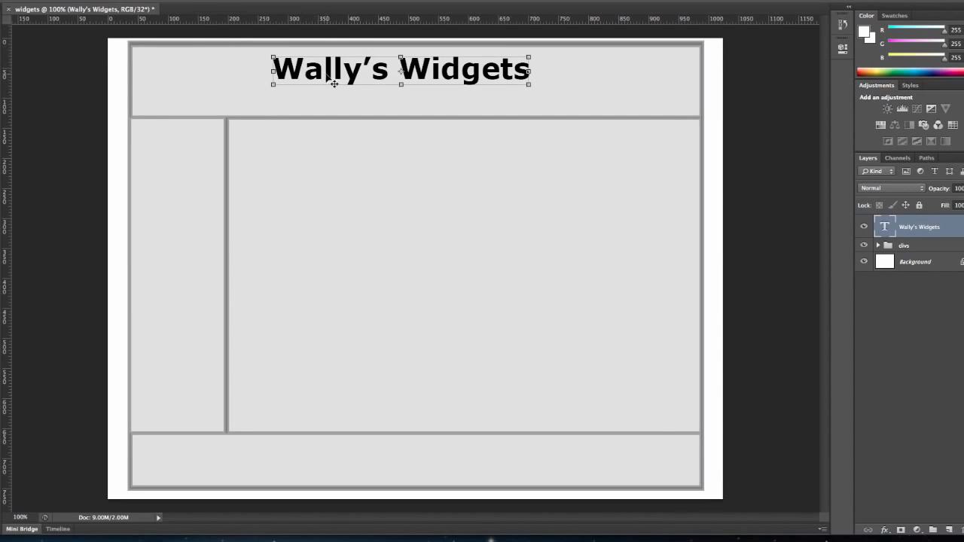
left_click_drag(333, 79, 357, 77)
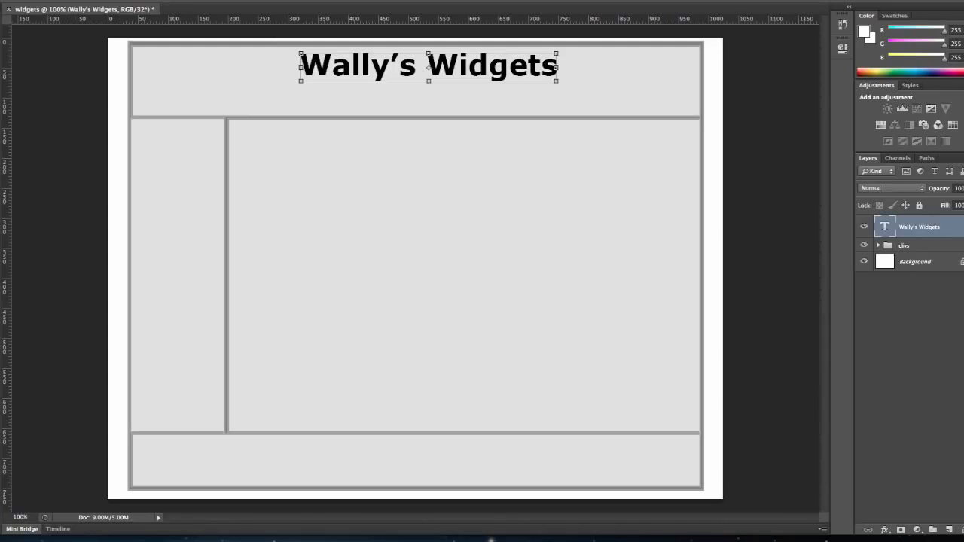
Draw a small rounded rectangle about 120 px wide and 25 px high below the title, near the header's lower edge
left_click(0, 295)
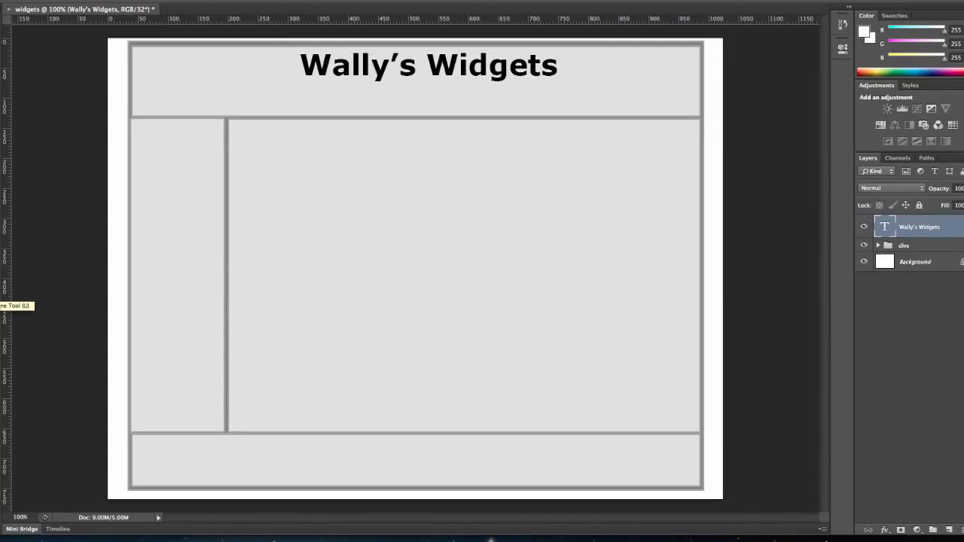
right_click(0, 294)
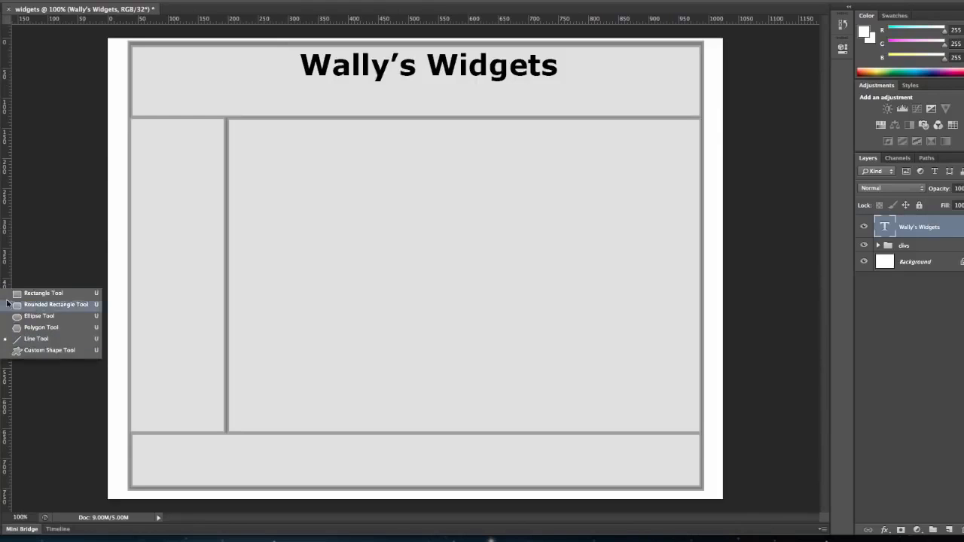
left_click(19, 293)
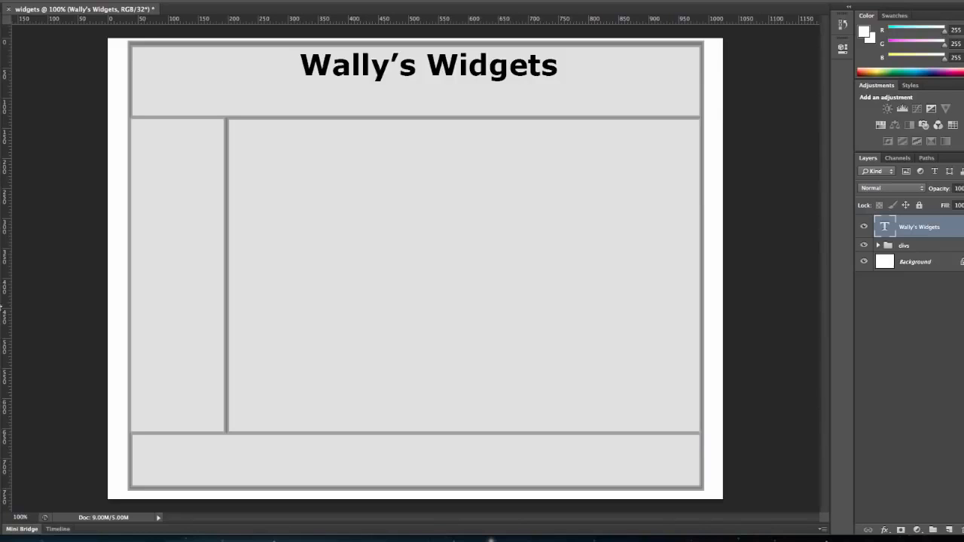
right_click(0, 306)
left_click(25, 304)
left_click_drag(233, 99, 305, 114)
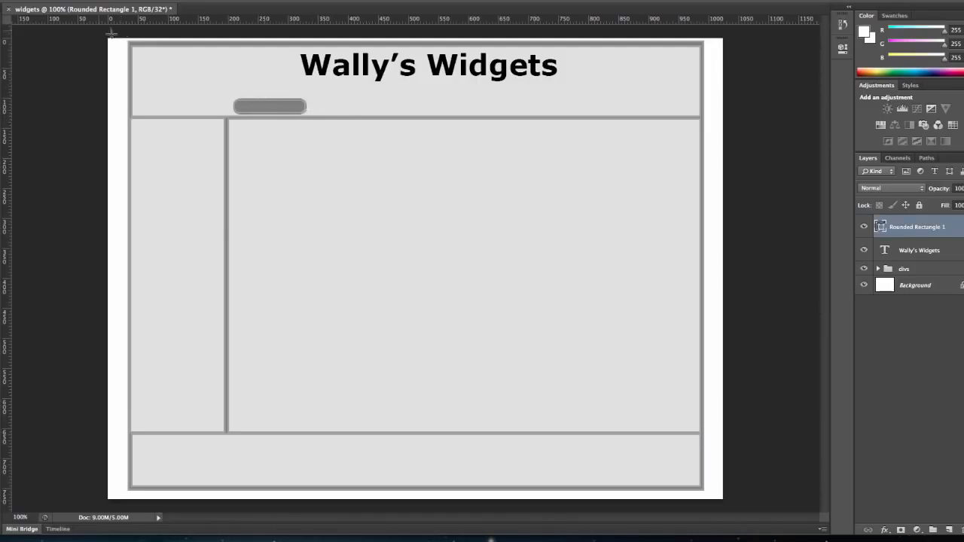
Make three copies of the rounded rectangle, lining up two beside it and placing the third near the header's right end
key("v")
key("ctrl+j")
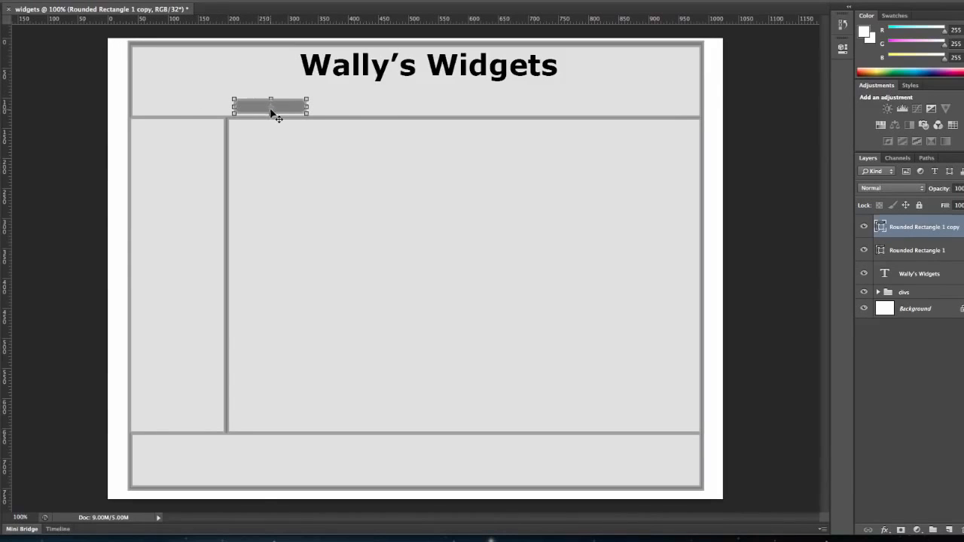
left_click_drag(271, 113, 345, 114)
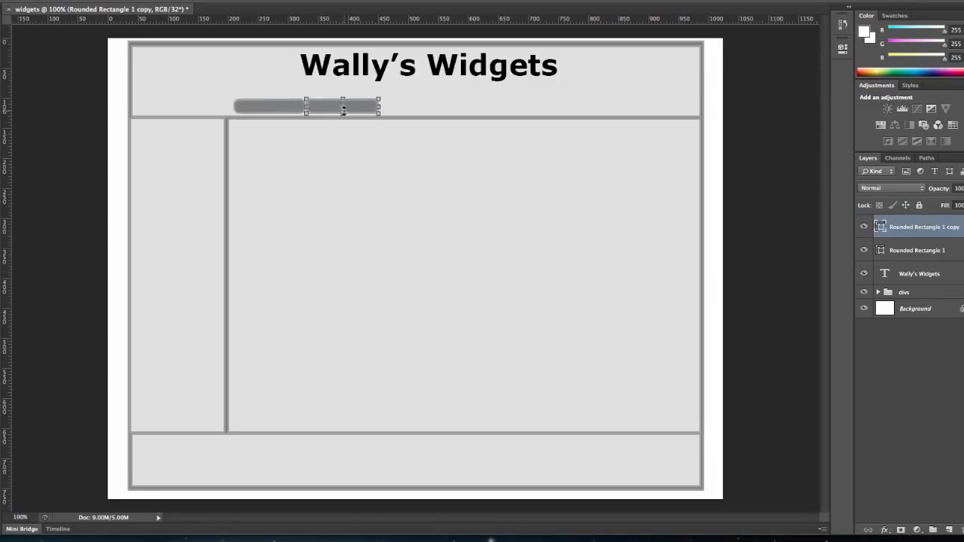
key("ctrl+j")
left_click_drag(357, 113, 431, 113)
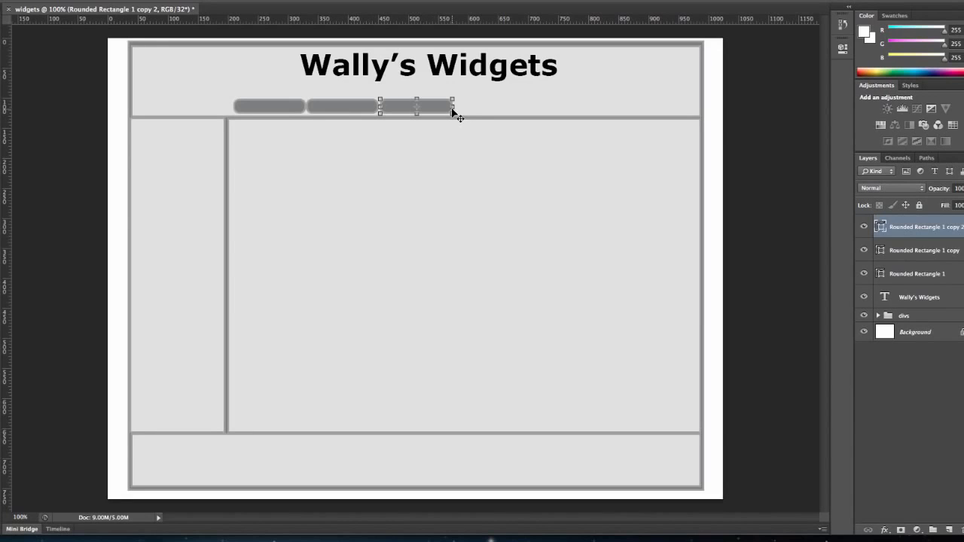
key("ctrl+j")
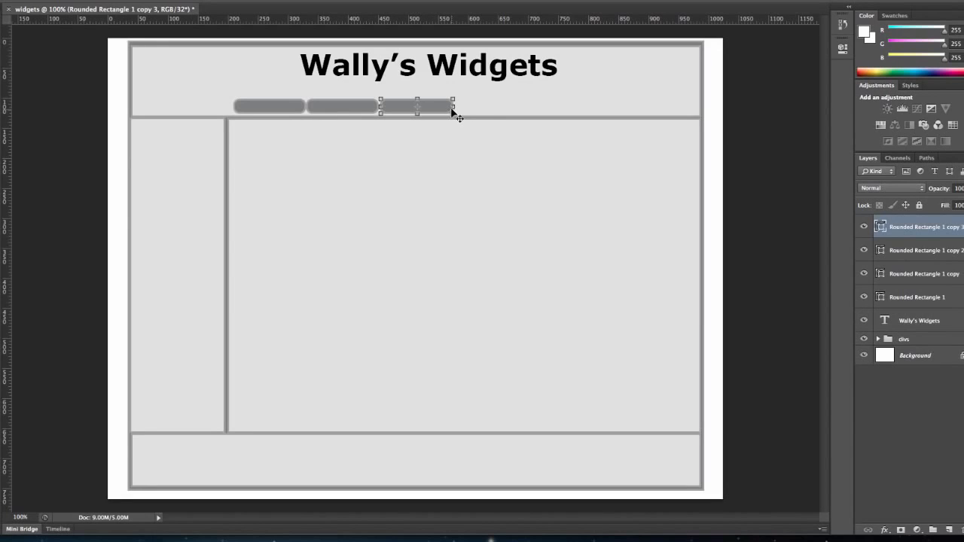
left_click_drag(442, 110, 628, 110)
mouse_move(447, 112)
left_mouse_down()
mouse_move(469, 114)
mouse_move(448, 110)
left_mouse_up()
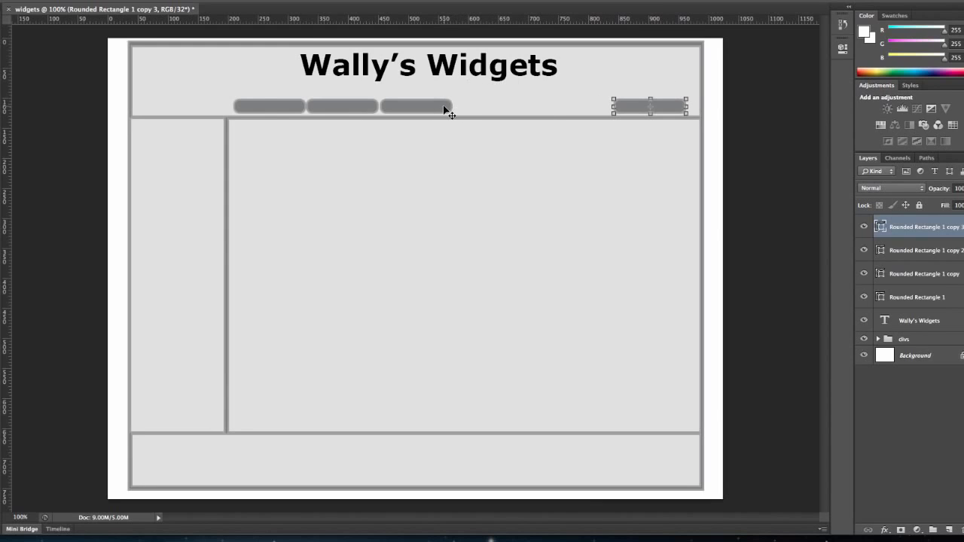
Move the second and first rounded rectangle copies rightward, spacing them evenly beside the rightmost button
left_click(918, 258)
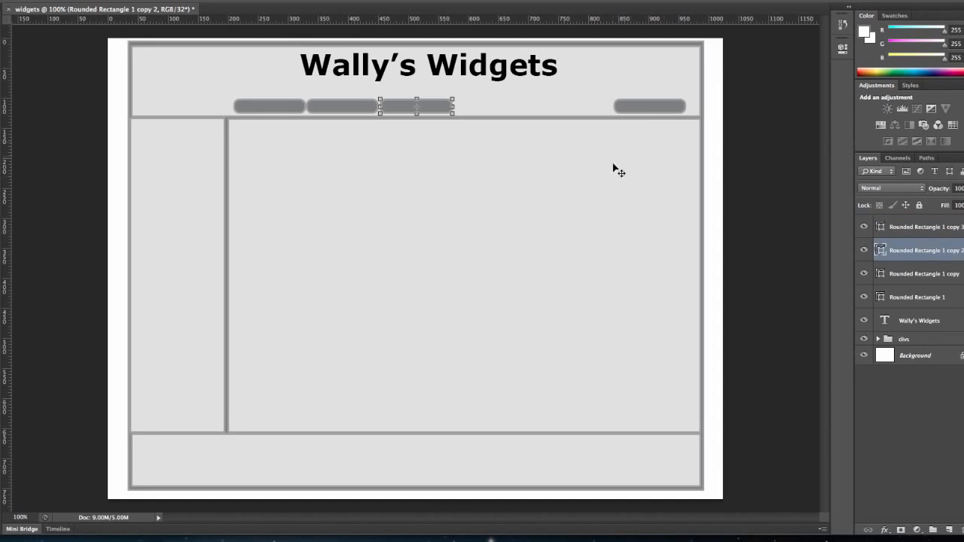
left_click_drag(445, 112, 592, 109)
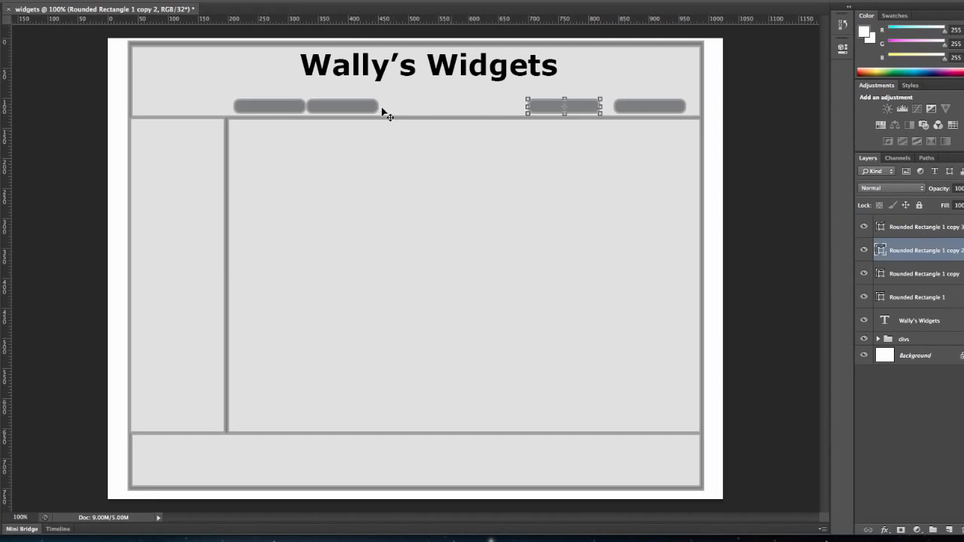
left_click(932, 274)
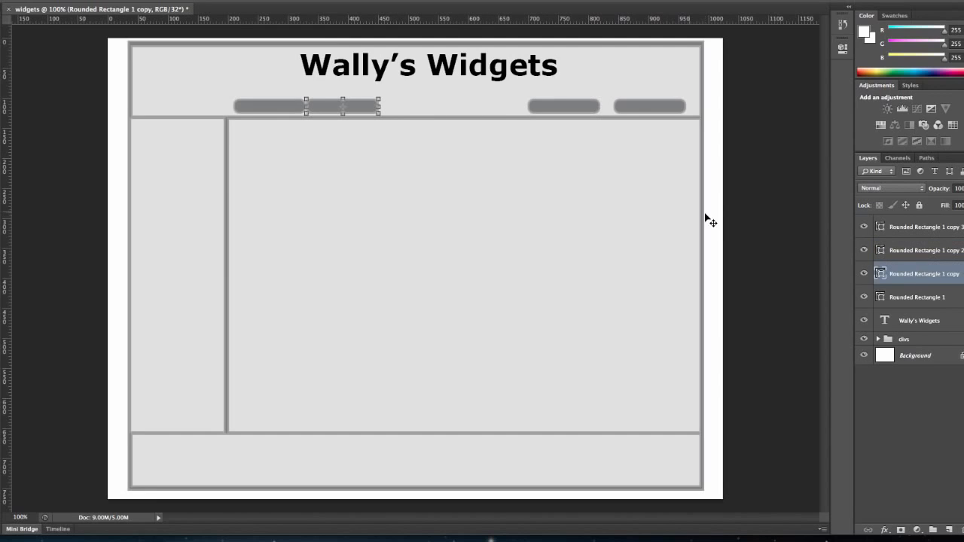
left_click_drag(362, 110, 497, 109)
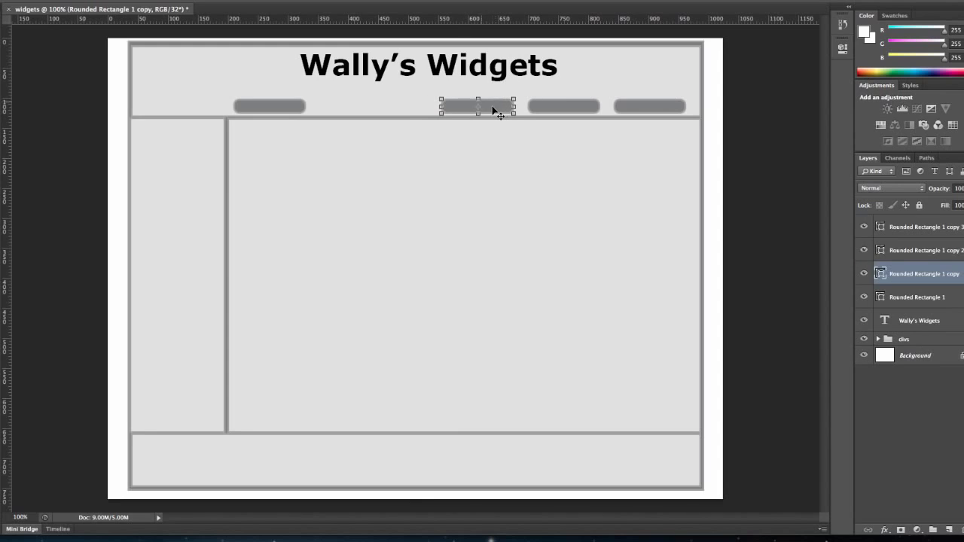
key("shift+Right")
key("shift+Right")
key("Right")
key("Right")
key("Right")
key("shift+Left")
key("shift+Left")
Move the original rounded rectangle rightward to complete the evenly spaced row of four navigation buttons
left_click(922, 297)
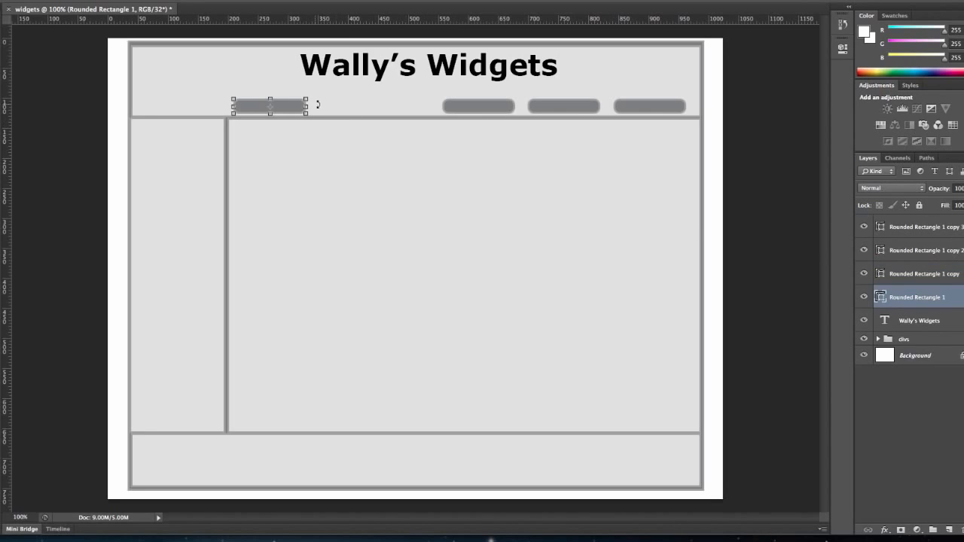
left_click_drag(302, 110, 423, 110)
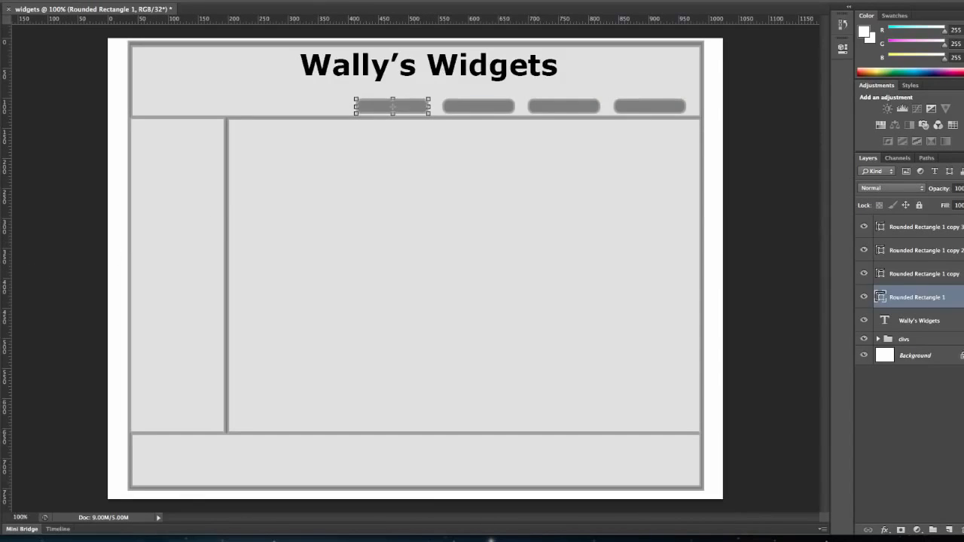
key("Return")
Set the font size to 12 pt and add the label "Home" on the leftmost navigation button
left_click(214, 1)
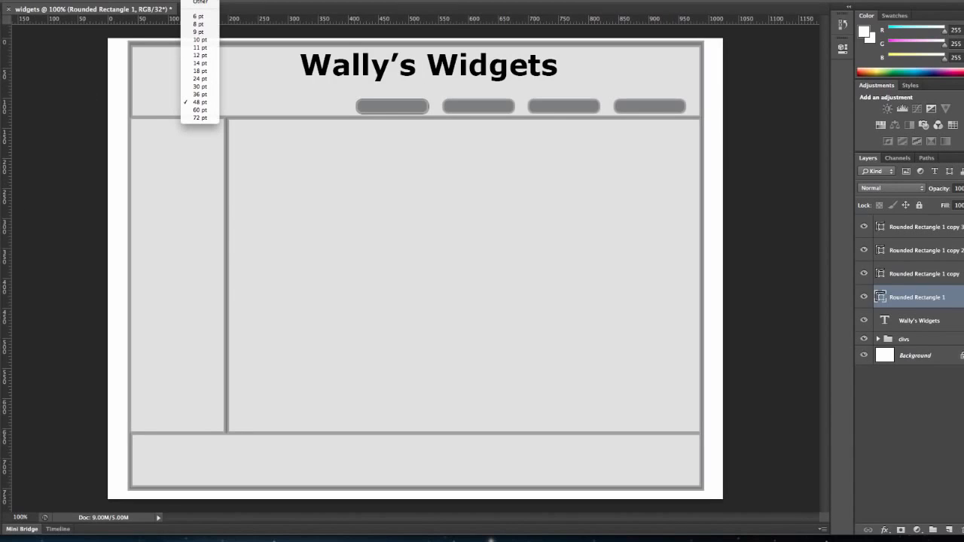
left_click(212, 56)
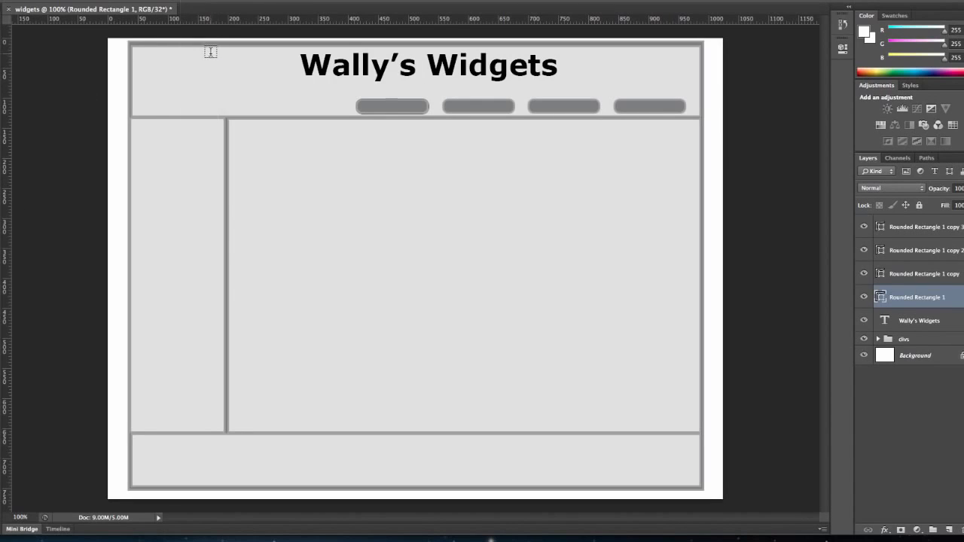
left_click(375, 105)
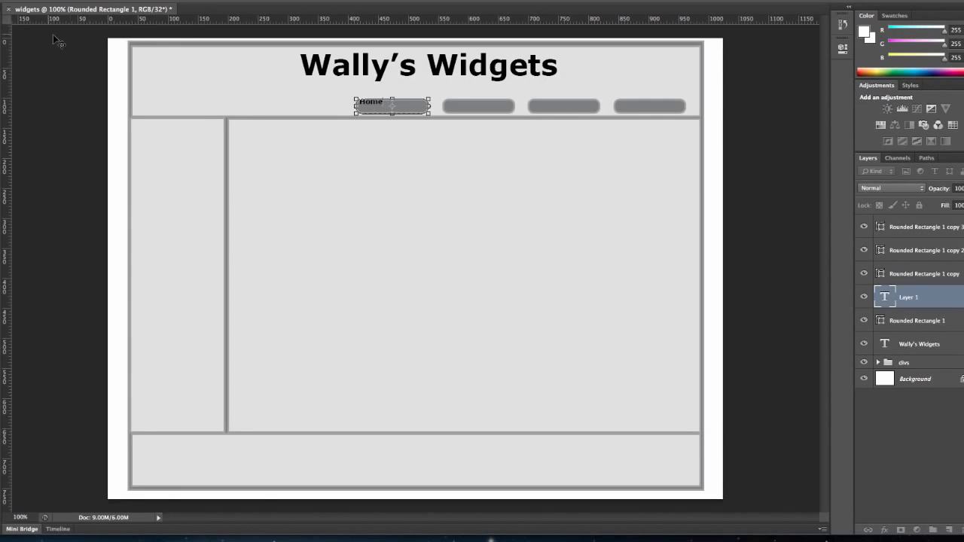
key("ctrl+Return")
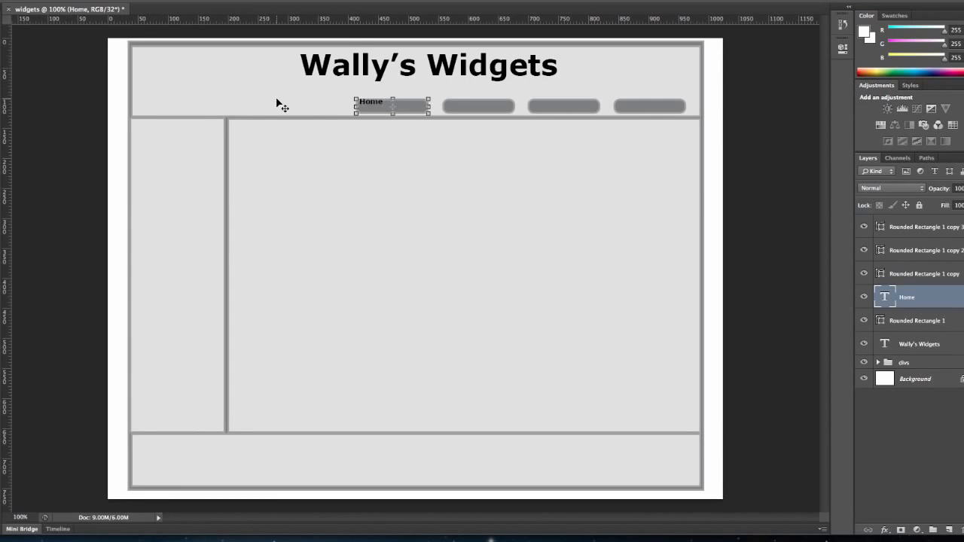
Centre the Home label on its button and stretch it to about 130% height, applying the transformation
left_click_drag(373, 107, 392, 109)
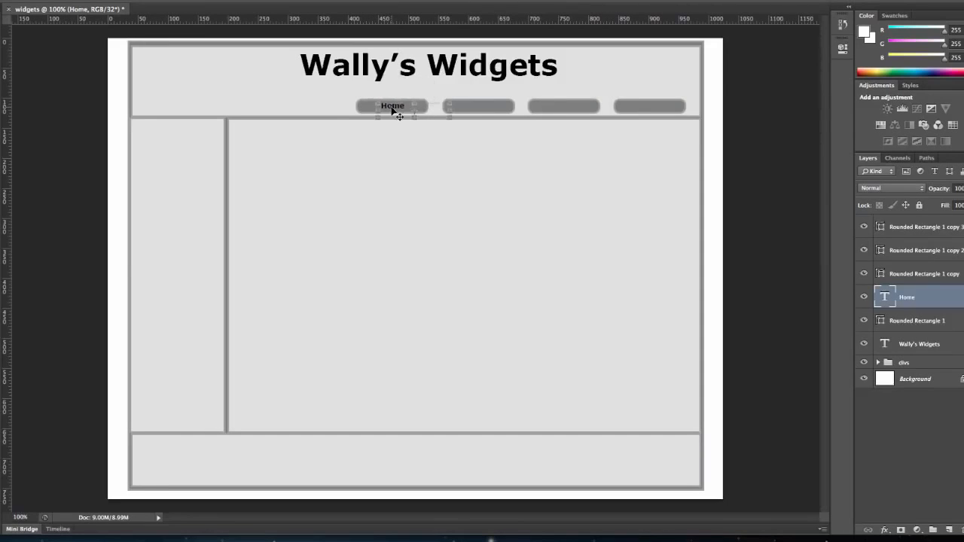
mouse_move(450, 116)
left_mouse_down()
mouse_move(419, 108)
mouse_move(450, 122)
left_mouse_up()
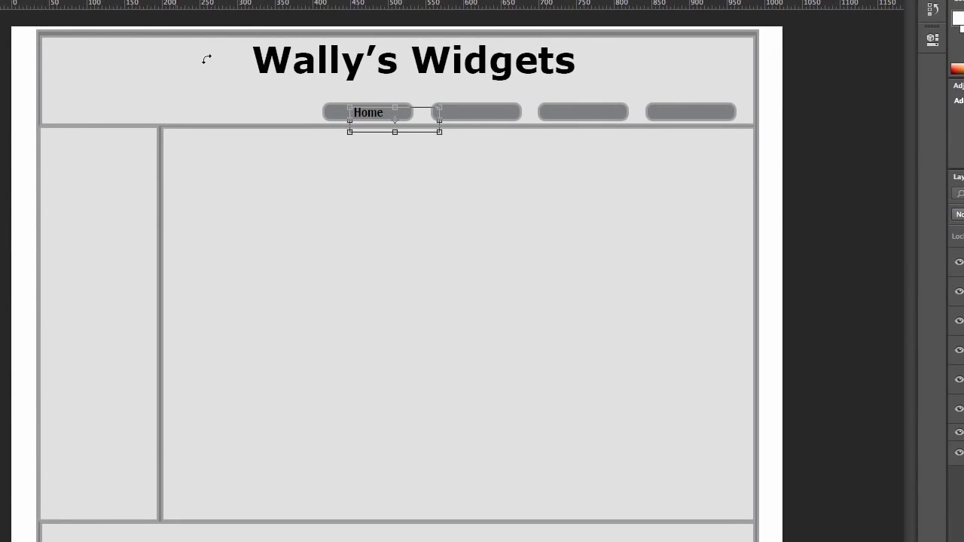
key("t")
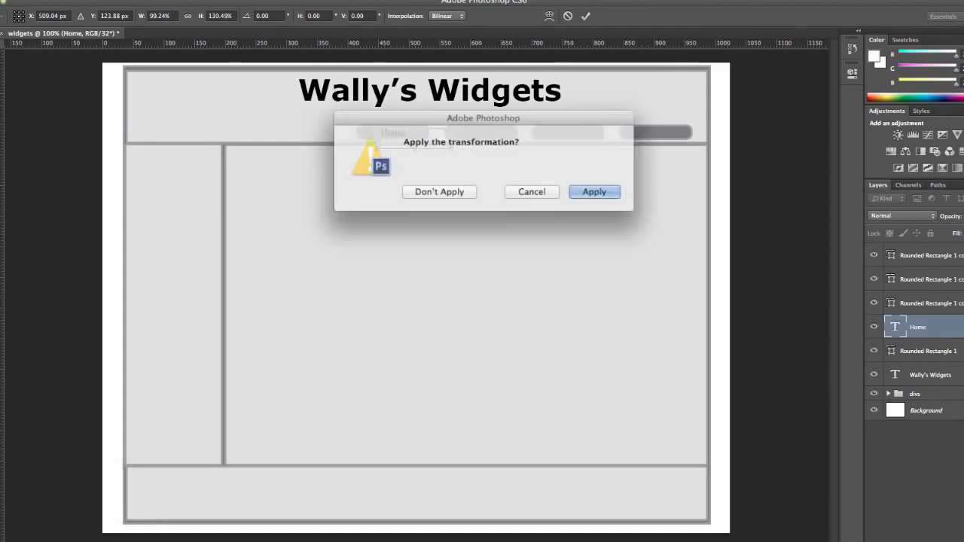
left_click(589, 185)
Draw a text box over the second navigation button and extend it downward past the button's lower edge
left_click_drag(439, 116, 492, 126)
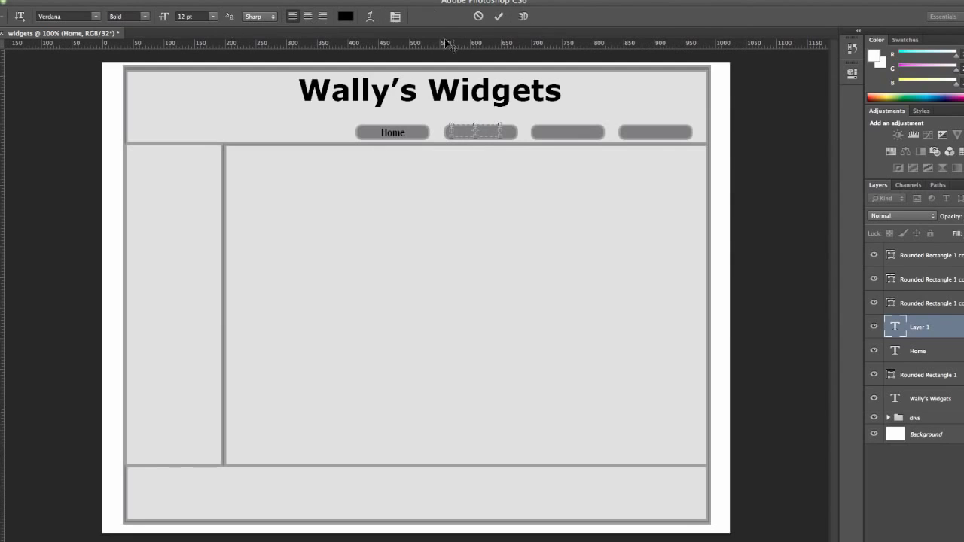
left_click_drag(476, 137, 475, 149)
key("ctrl+a")
left_click(346, 16)
left_click(550, 162)
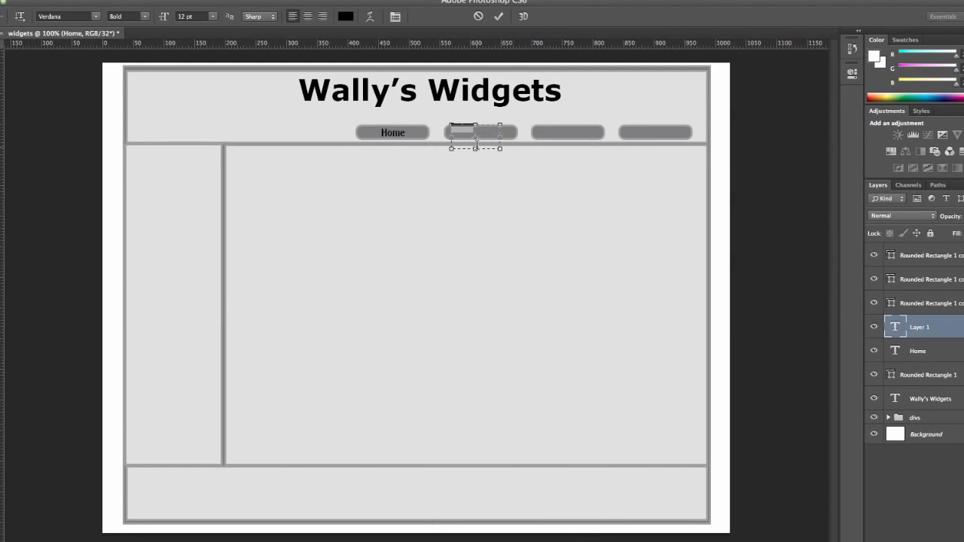
left_click(452, 134)
left_click(0, 52)
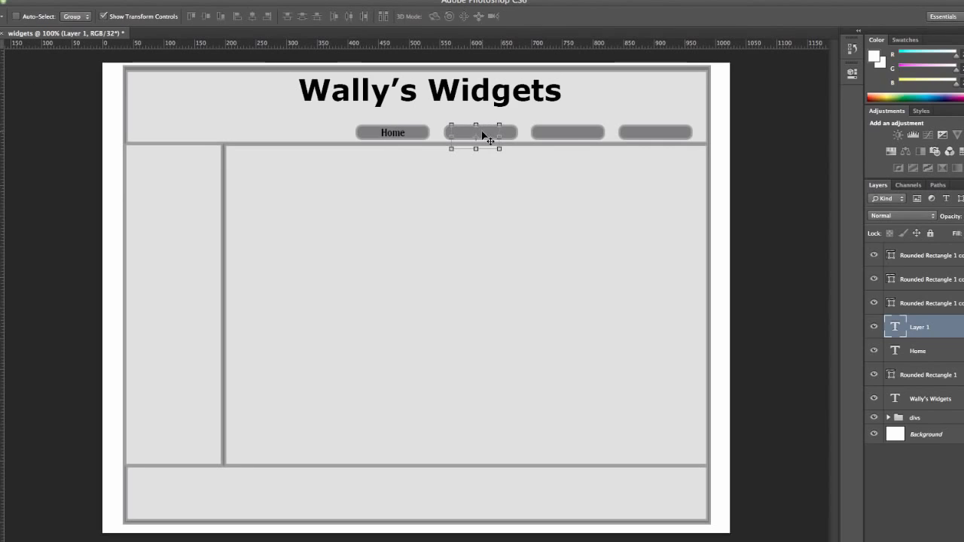
key("ctrl+t")
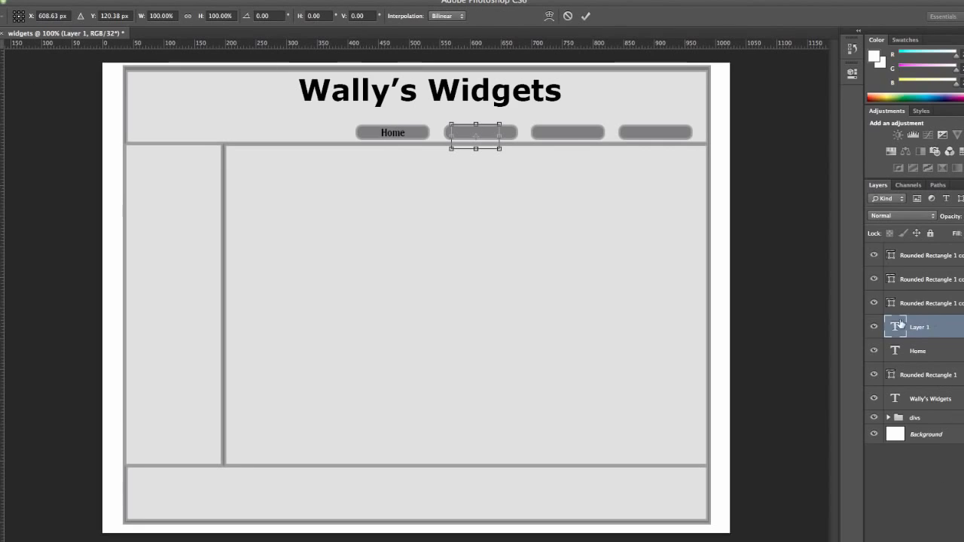
key("Return")
Add another empty text layer on the second navigation button, keep black as its text colour and check the layer's visibility
key("t")
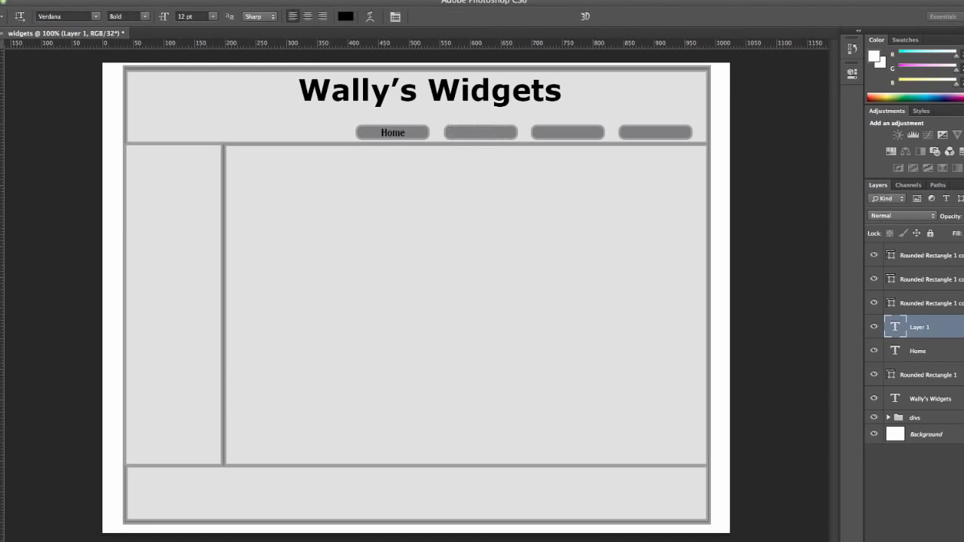
left_click(463, 133)
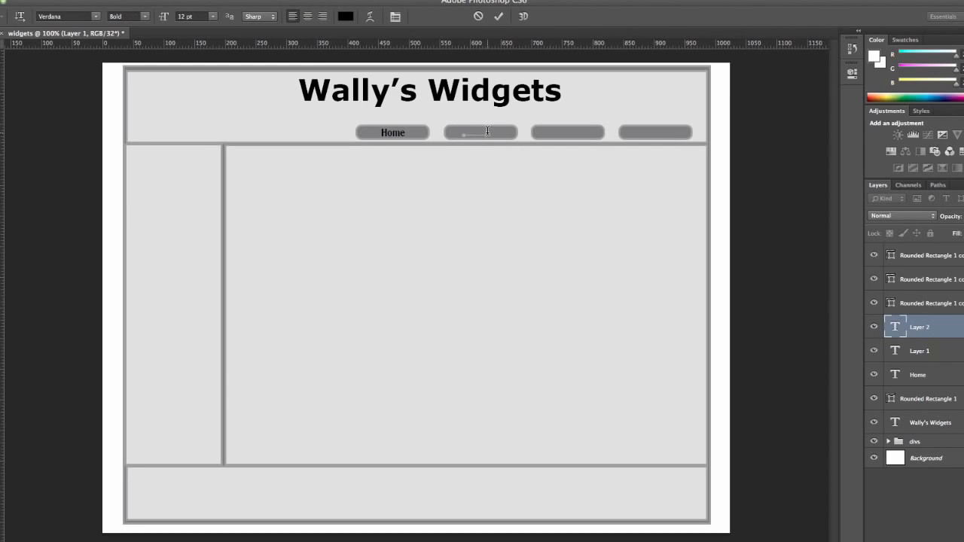
left_click(348, 17)
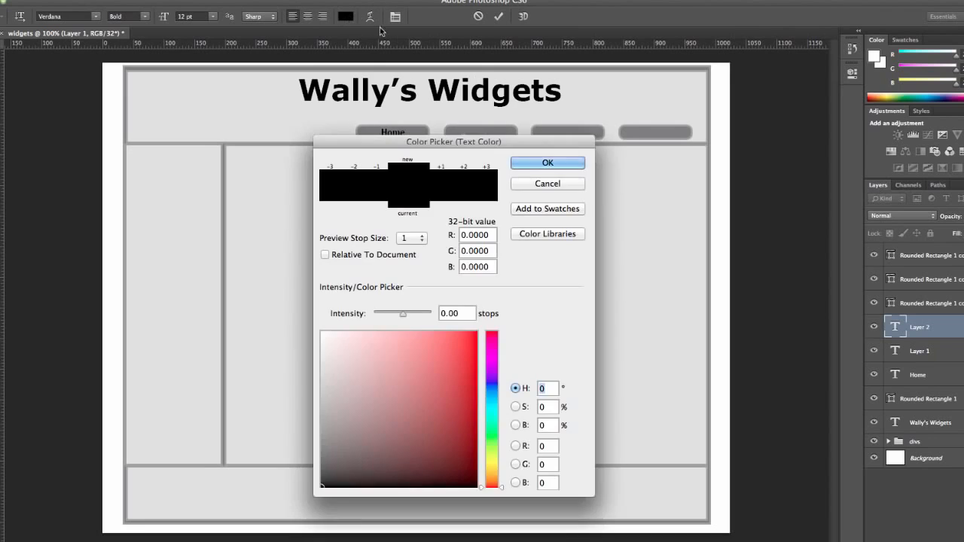
left_click(548, 163)
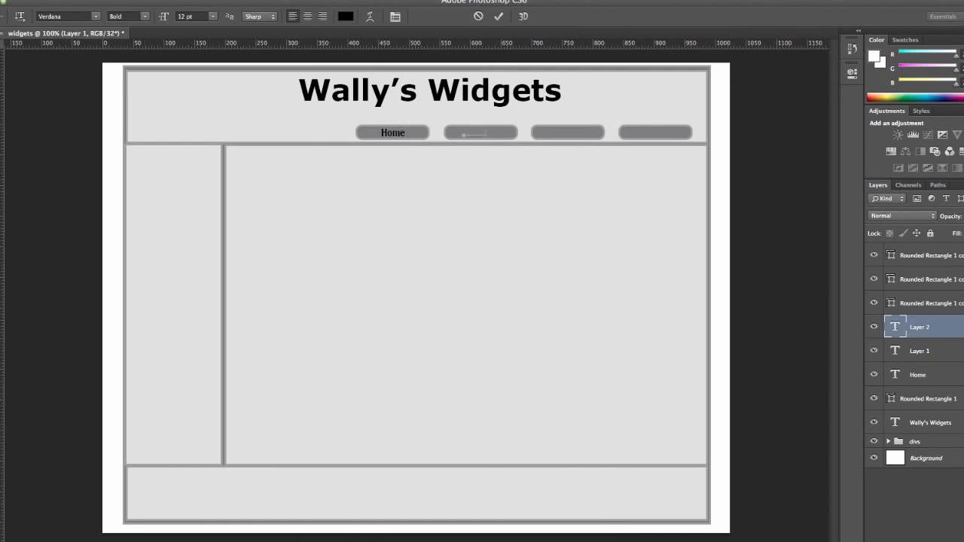
left_click(1, 345)
left_click(565, 182)
left_click(873, 327)
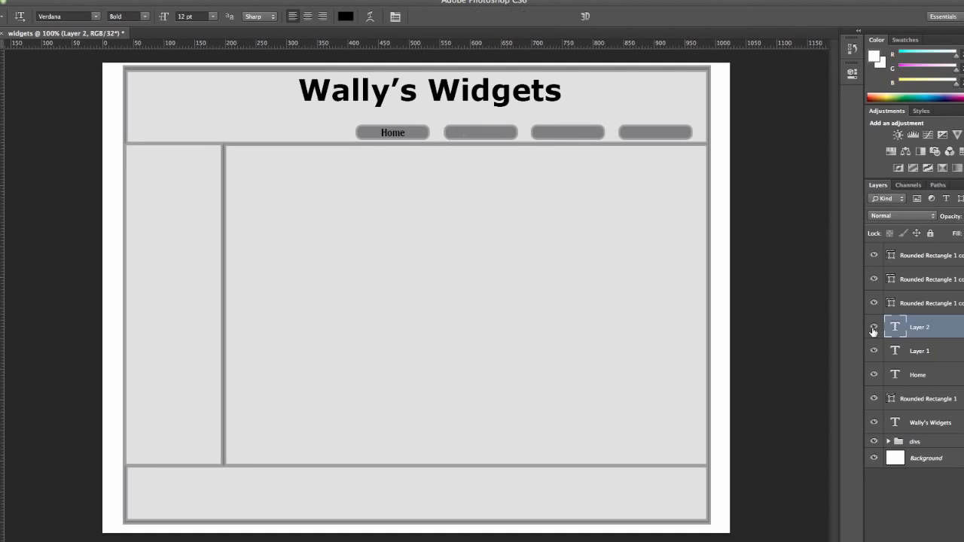
left_click(873, 328)
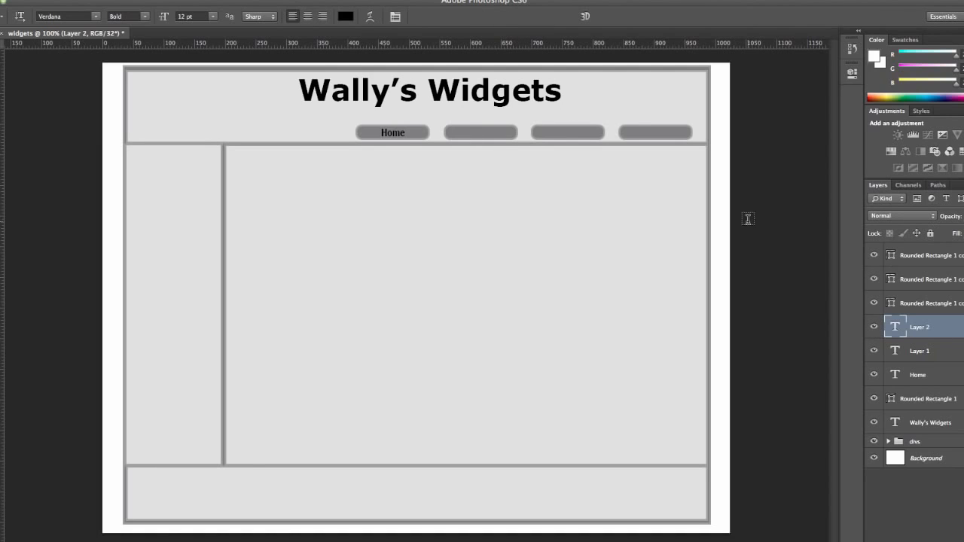
Draw a text box over the third navigation button and move the text layers, including Home, above the rounded rectangle layers
left_click_drag(535, 136, 586, 127)
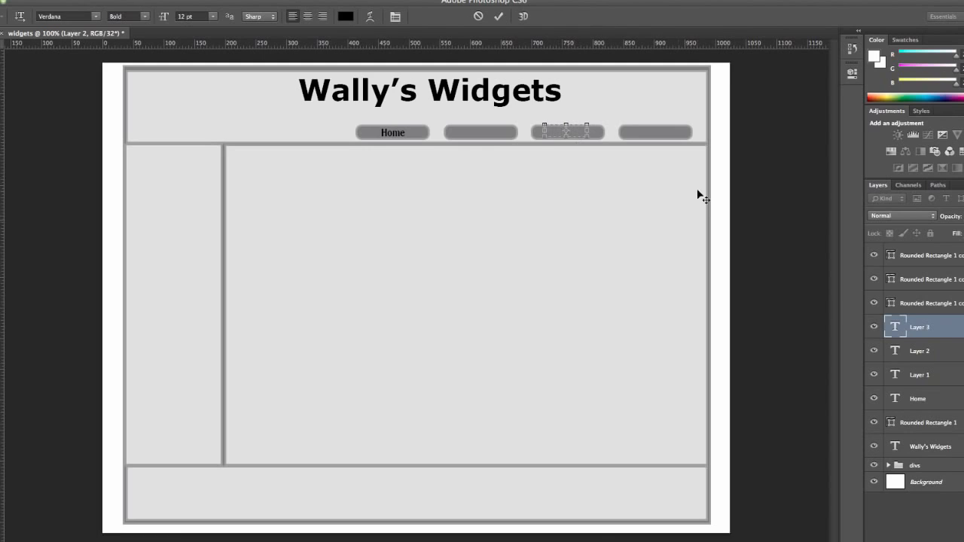
left_click_drag(892, 327, 920, 280)
left_click_drag(919, 374, 920, 304)
left_click_drag(918, 398, 918, 327)
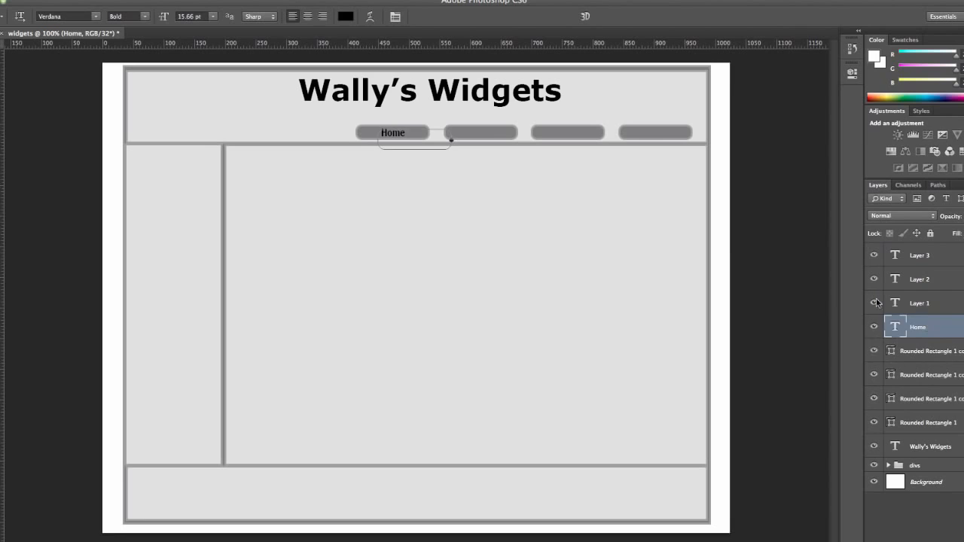
Enter the label "Sales" in the second button's text layer and centre it on the button with a free transform
double_click(900, 302)
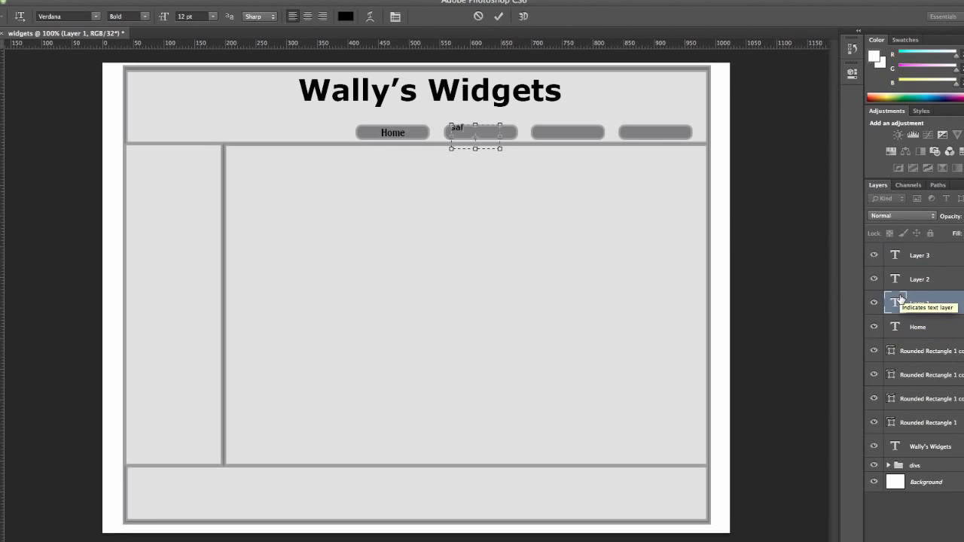
type("Sales")
key("ctrl+Return")
key("ctrl+t")
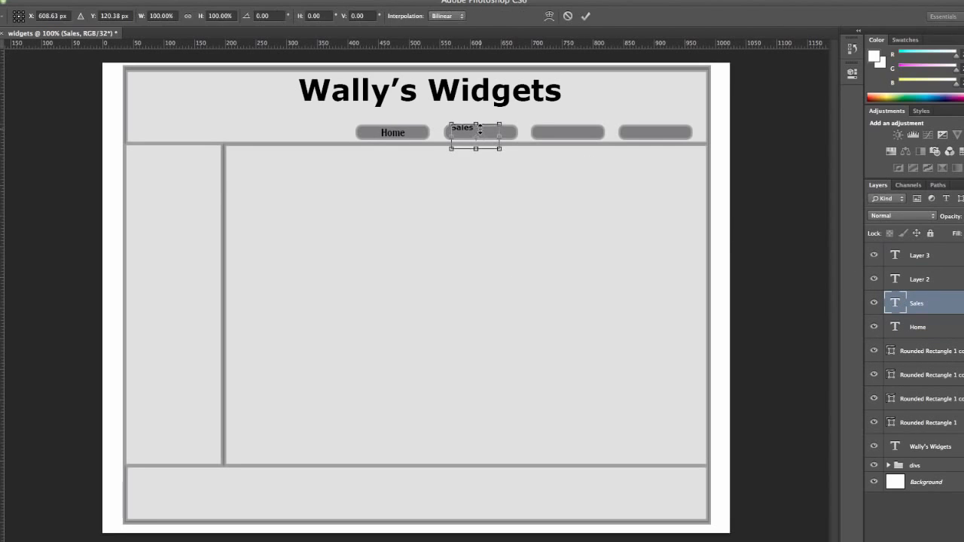
mouse_move(487, 144)
left_mouse_down()
mouse_move(487, 134)
mouse_move(489, 143)
left_mouse_up()
key("t")
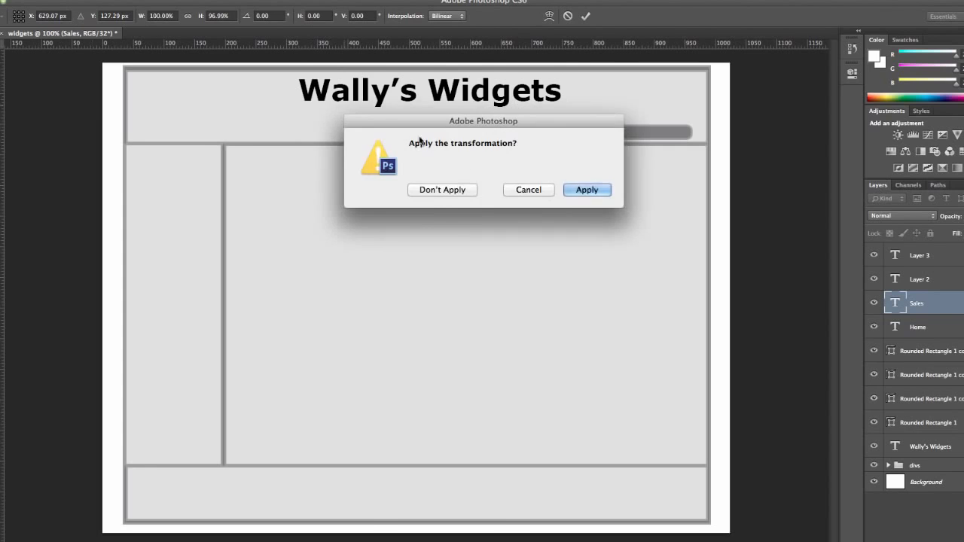
Enter "Contact" in the remaining empty text layer and move the label onto the fourth navigation button
type("Co")
type("nta")
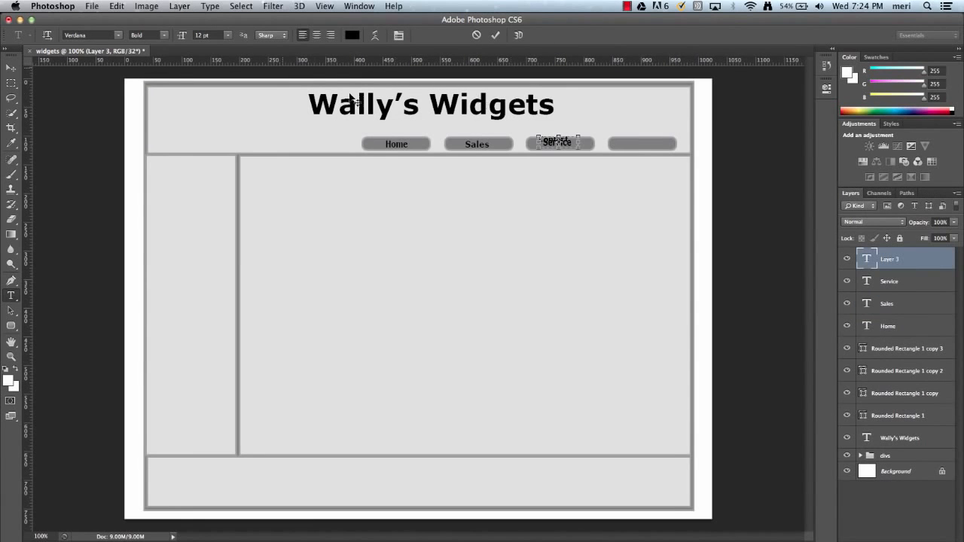
type("ct")
left_click(11, 68)
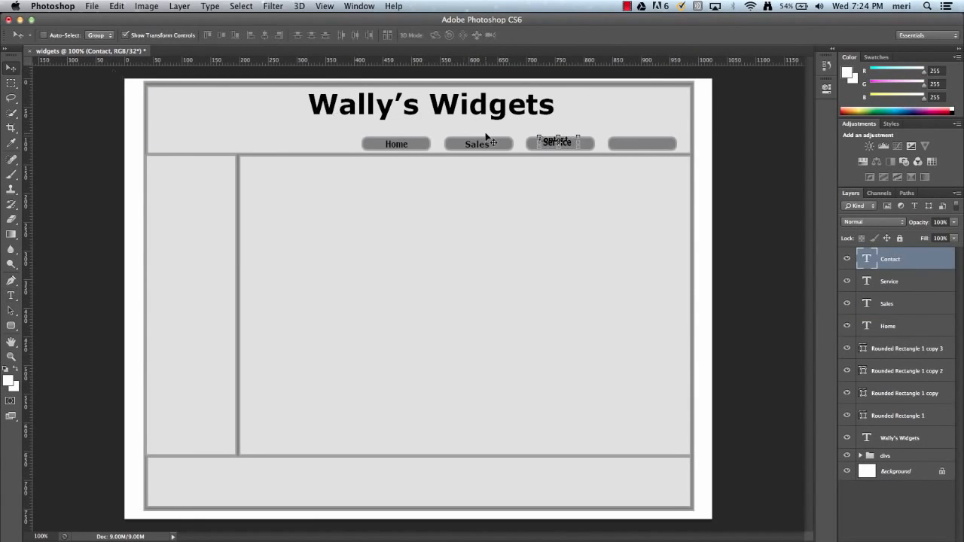
left_click_drag(557, 141, 645, 147)
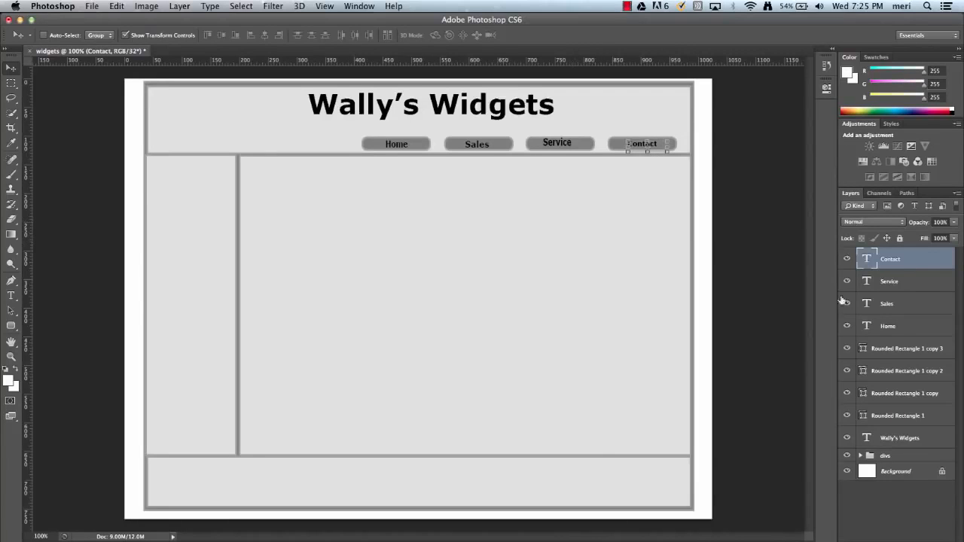
Fully lock the Contact, Service, Sales and Home text layers one by one
left_click(899, 238)
left_click(937, 279)
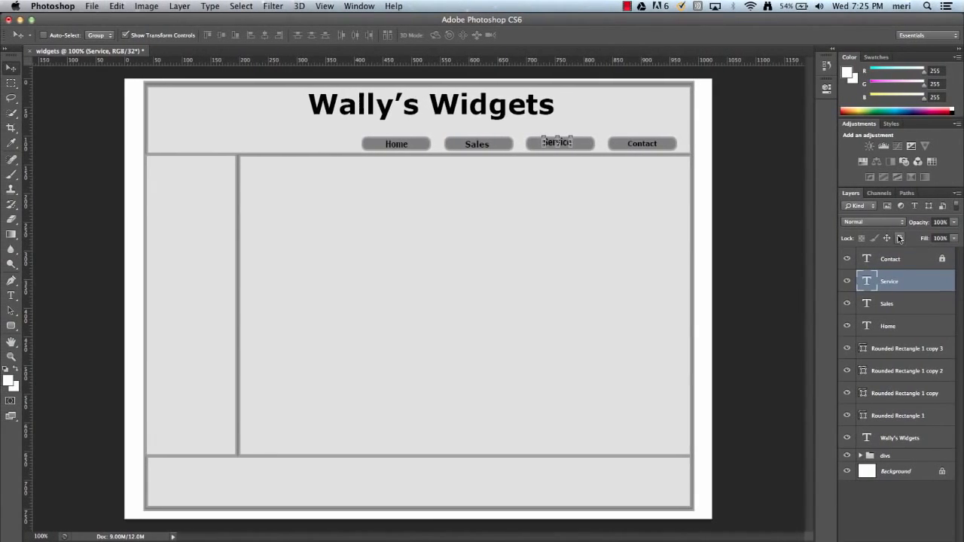
left_click(899, 238)
left_click(936, 307)
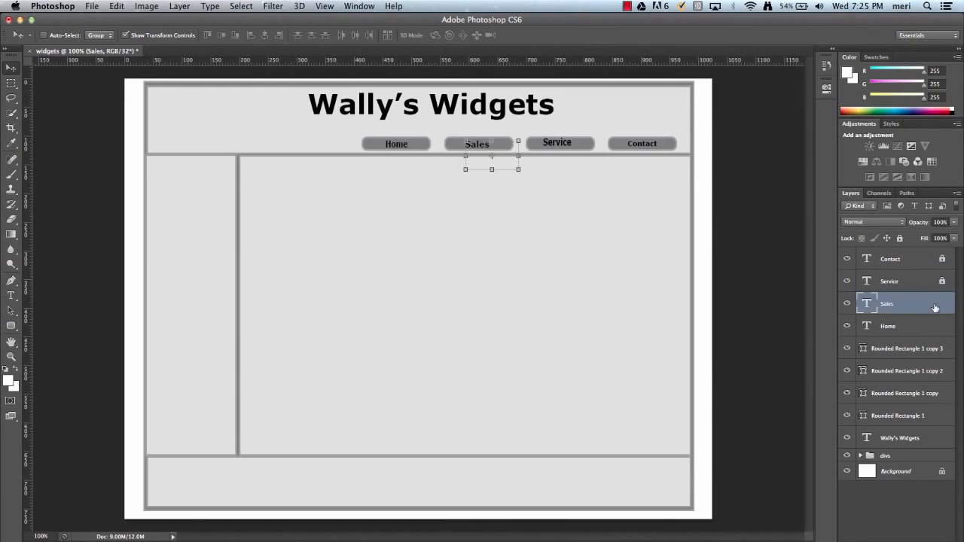
left_click(899, 238)
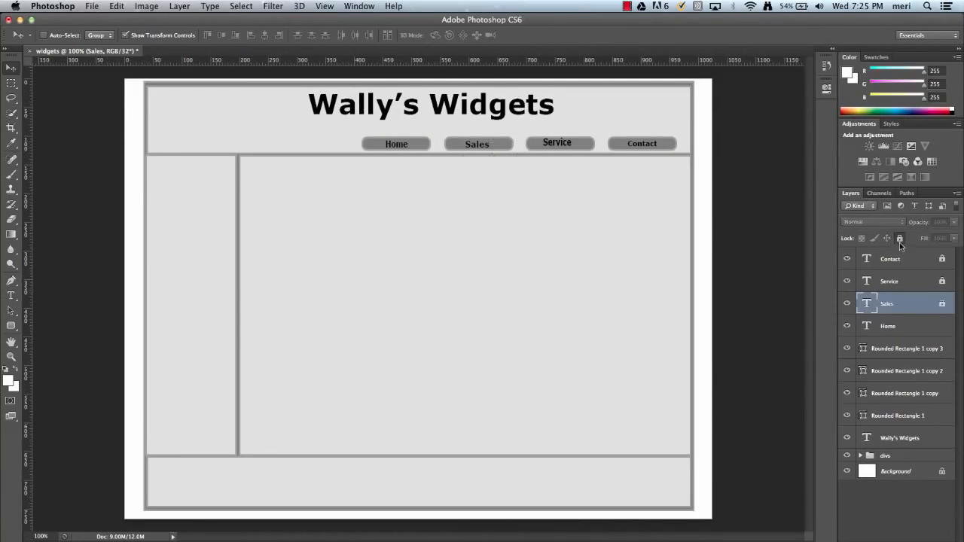
left_click(947, 325)
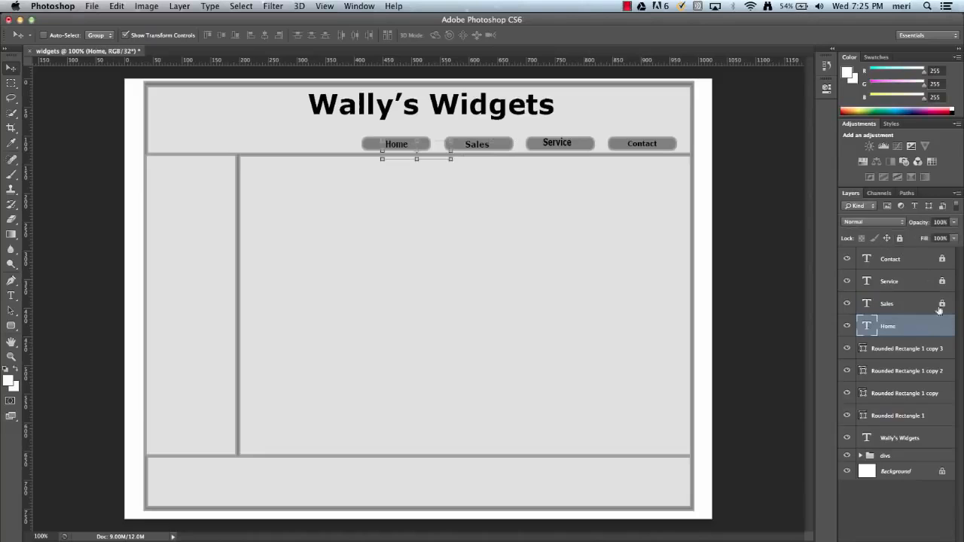
left_click(899, 239)
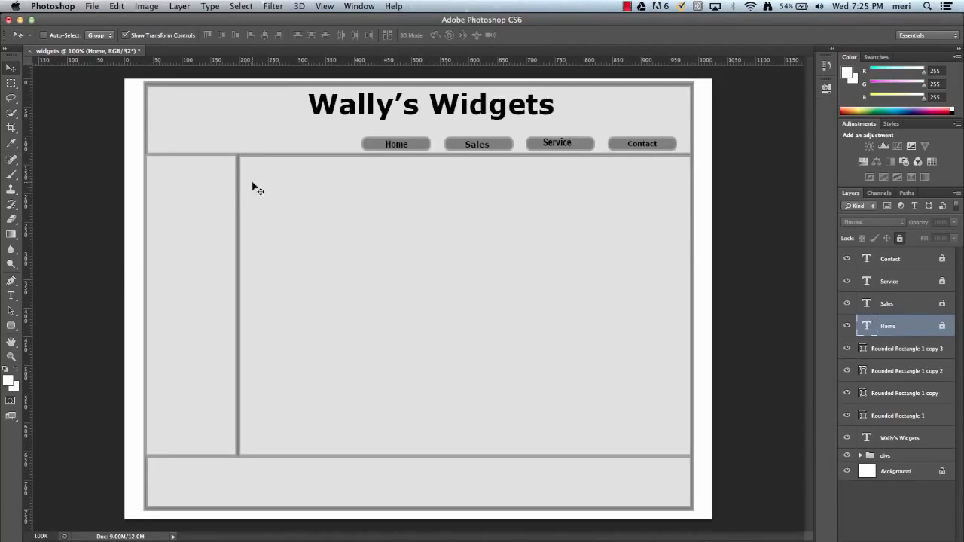
Draw a rectangle of about 133 by 90 px in the header, left of the Wally's Widgets title
left_click(13, 325)
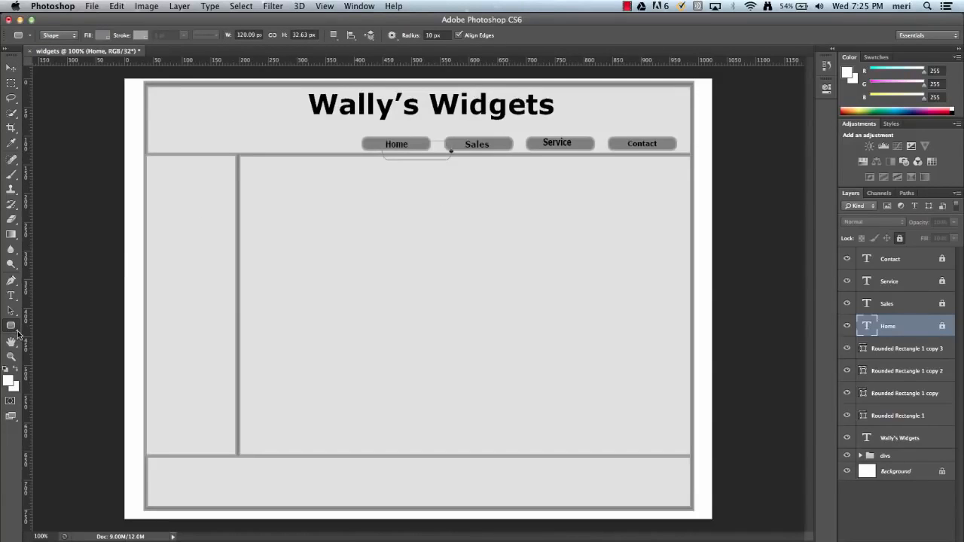
right_click(18, 334)
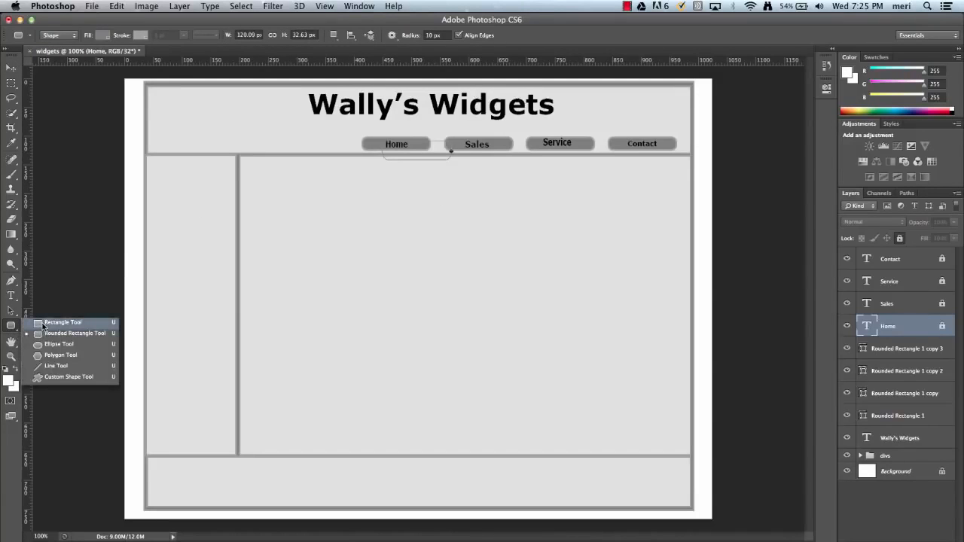
left_click(45, 323)
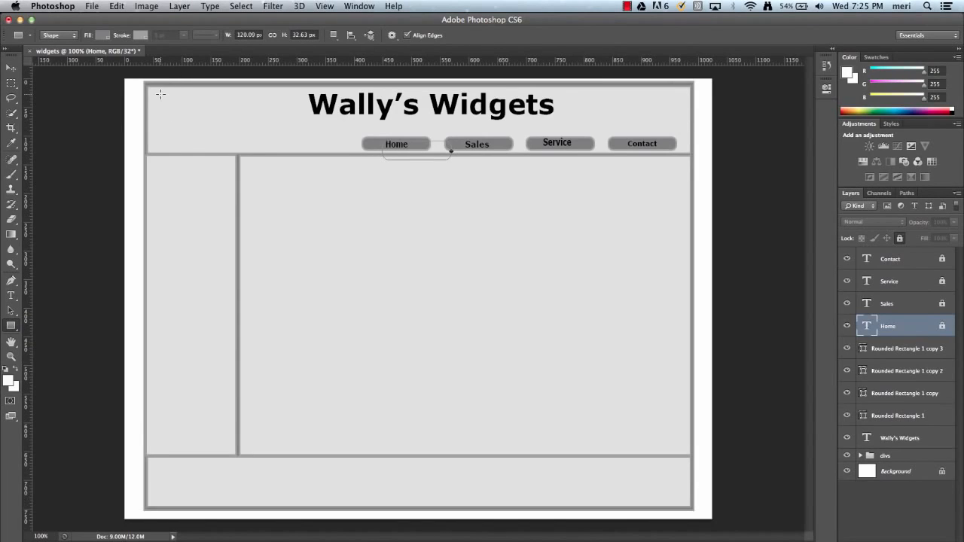
left_click_drag(160, 94, 236, 145)
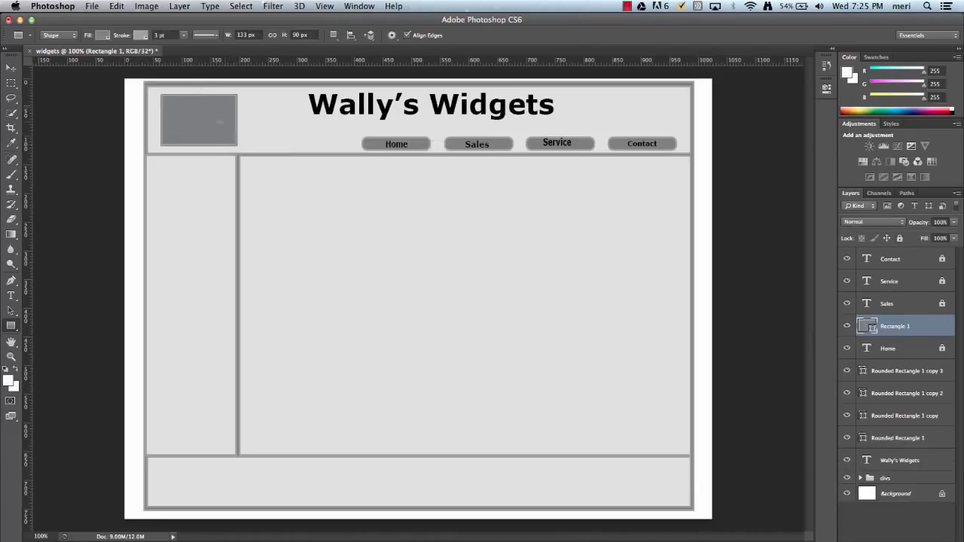
Give the header rectangle a white fill and a black stroke
left_click(104, 35)
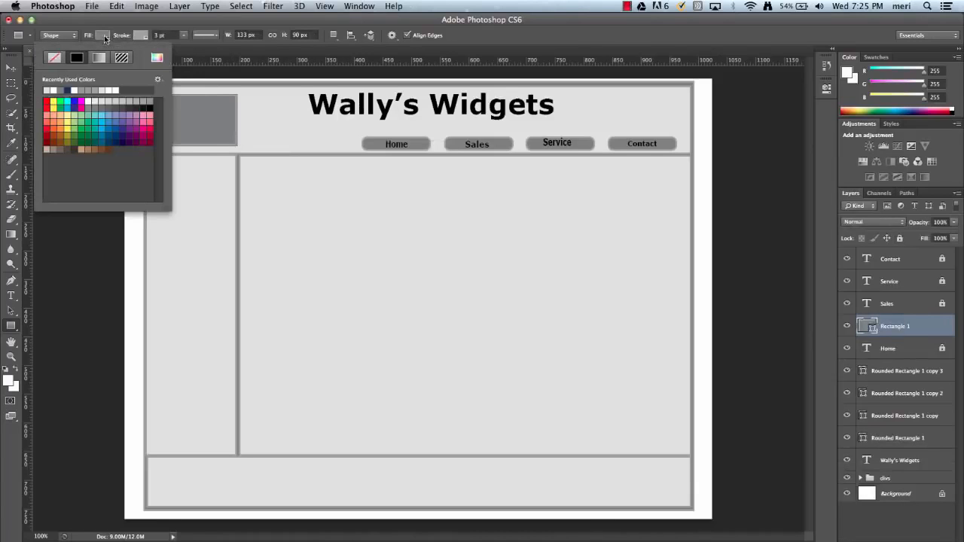
left_click(111, 88)
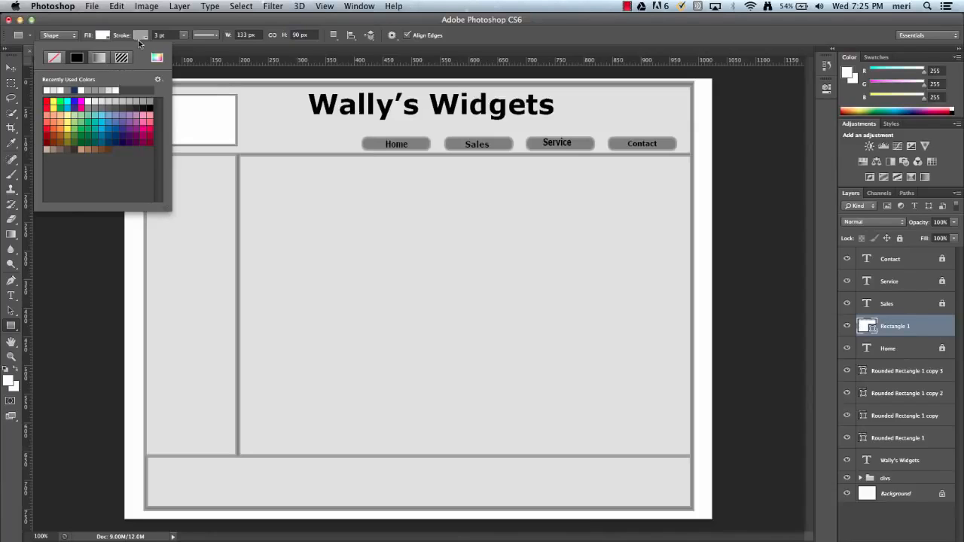
left_click(142, 37)
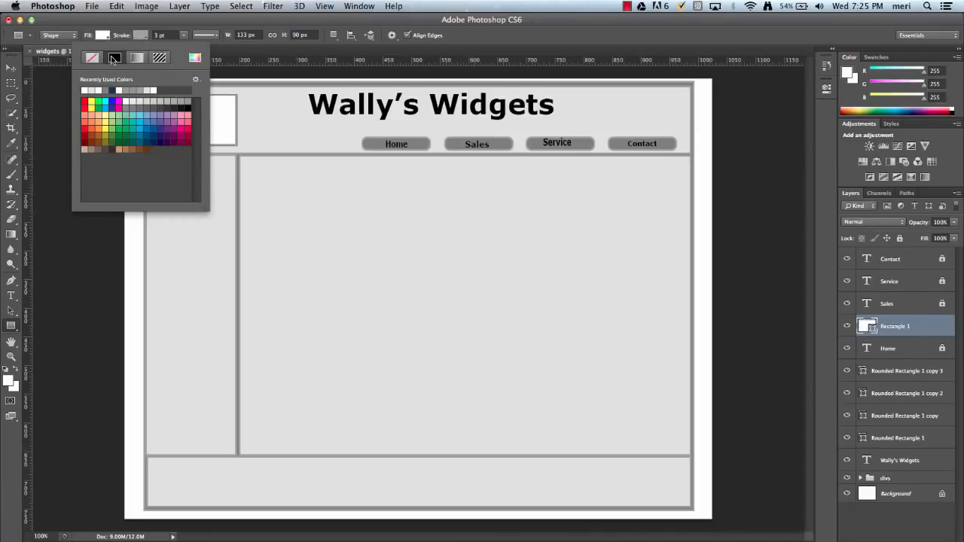
left_click(187, 108)
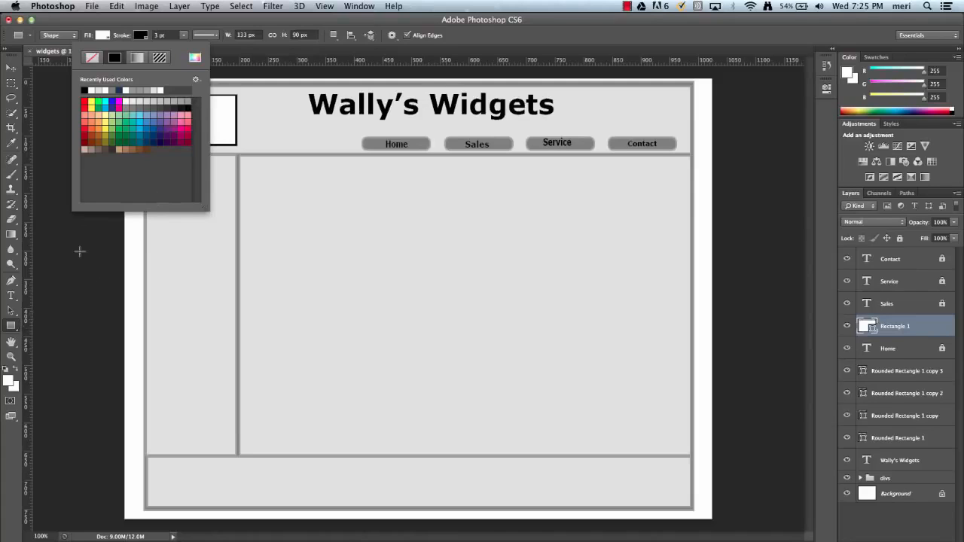
Using the Line tool, set the header rectangle's fill to none and draw two crossing diagonal lines between its opposite corners
left_click(19, 333)
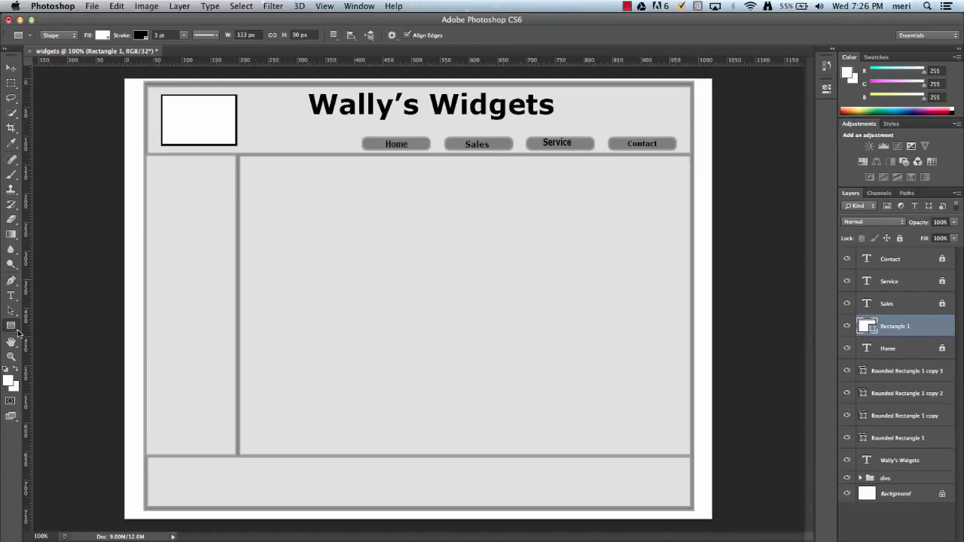
left_click(17, 332)
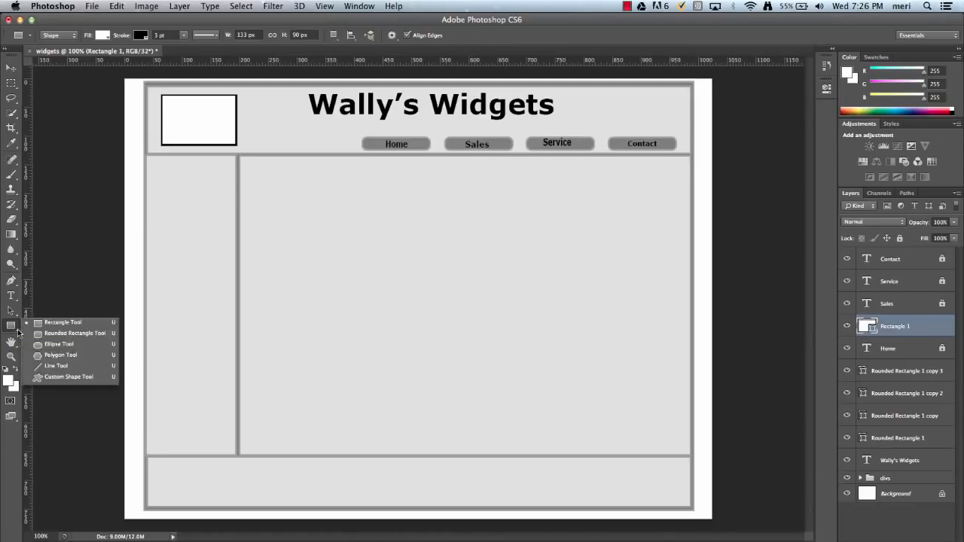
left_click(45, 366)
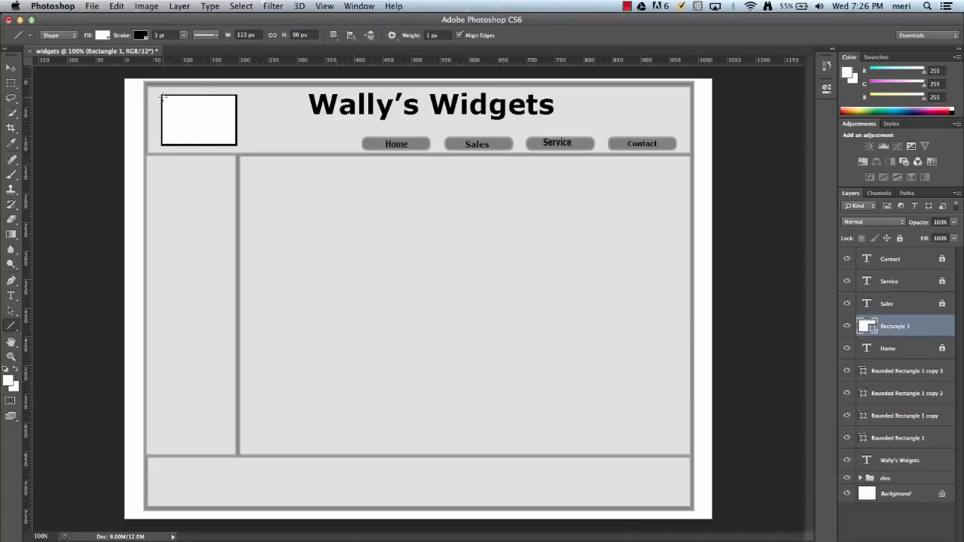
left_click(104, 35)
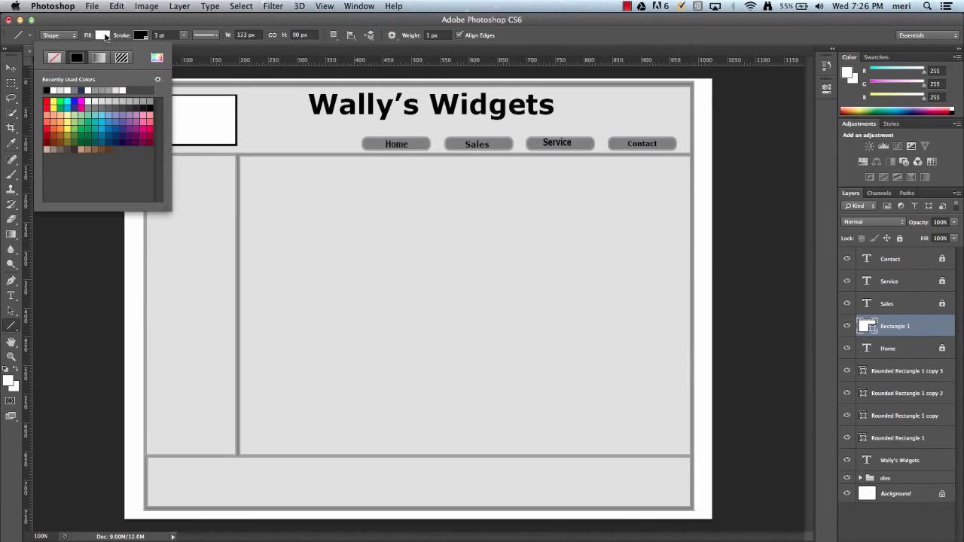
left_click(55, 57)
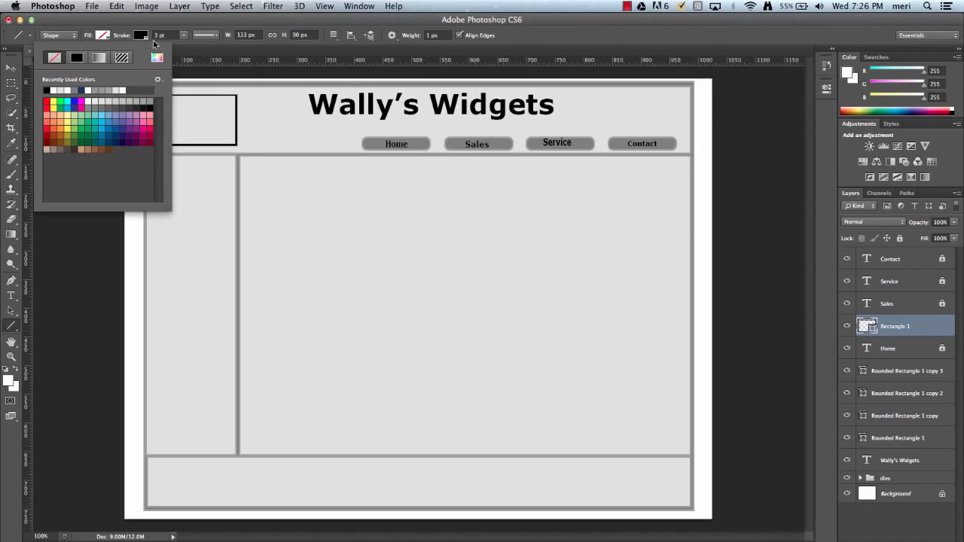
left_click(194, 58)
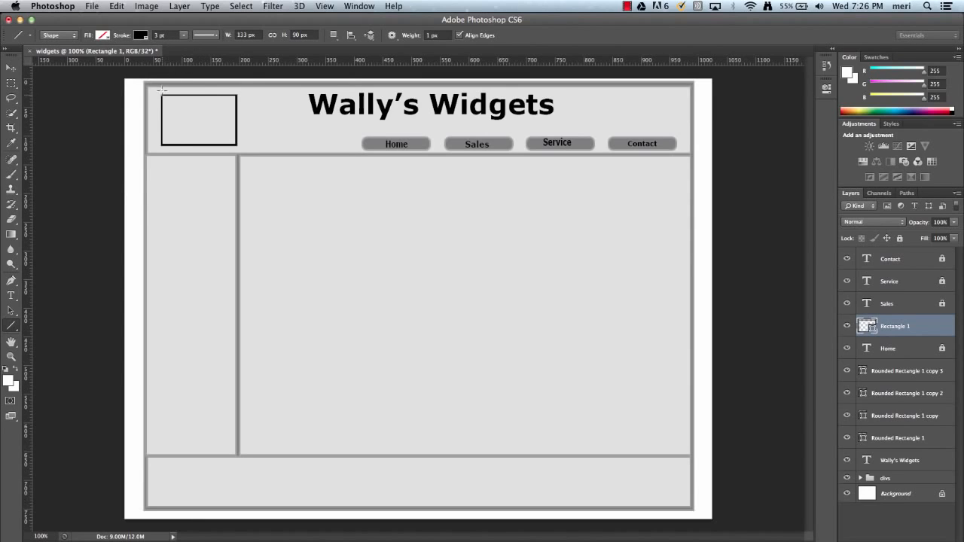
left_click_drag(161, 94, 236, 144)
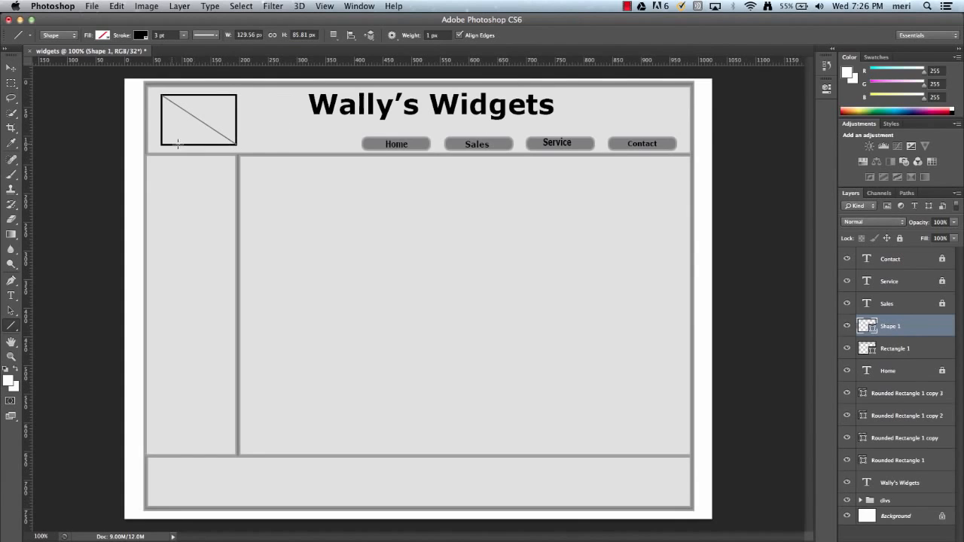
left_click_drag(160, 143, 236, 95)
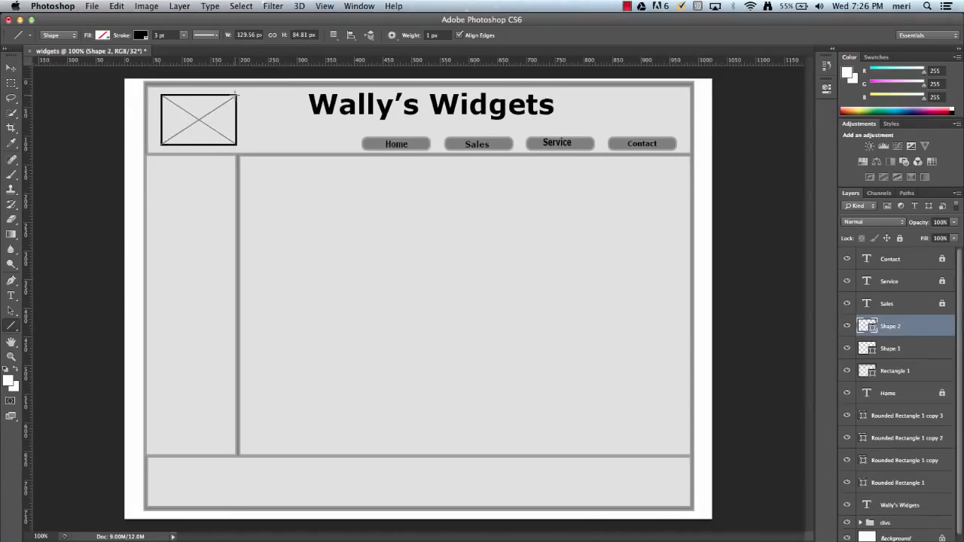
Group the two diagonal line layers and the header rectangle layer together
left_click(911, 352, "shift")
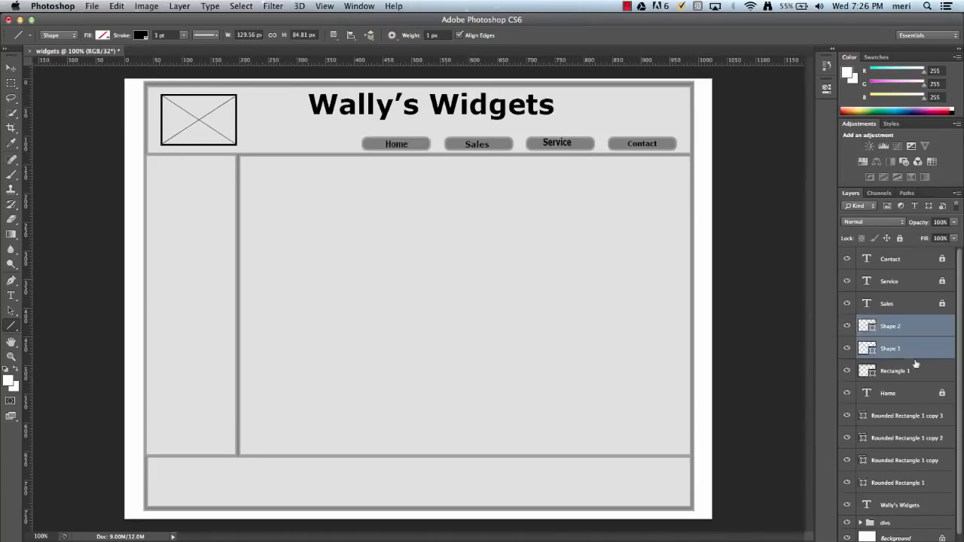
left_click(917, 370, "shift")
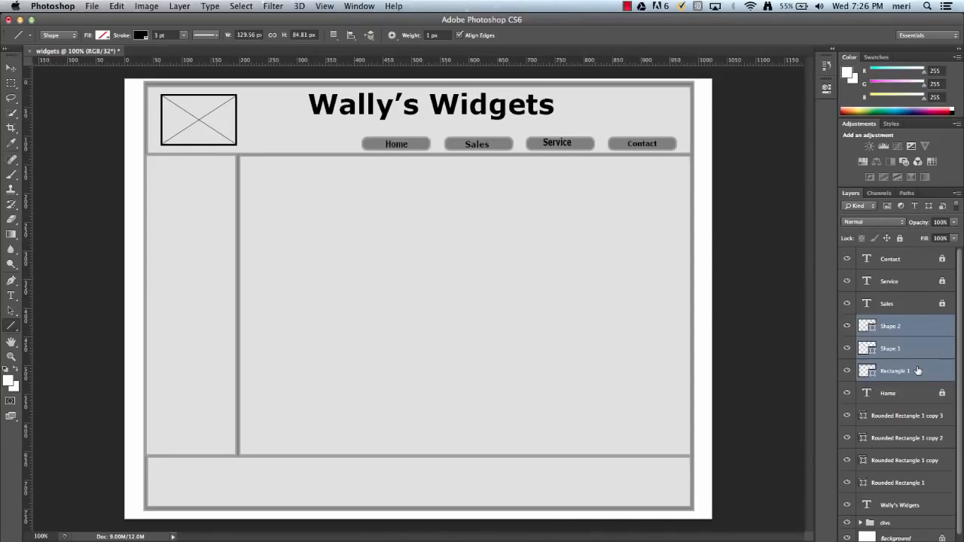
key("super+g")
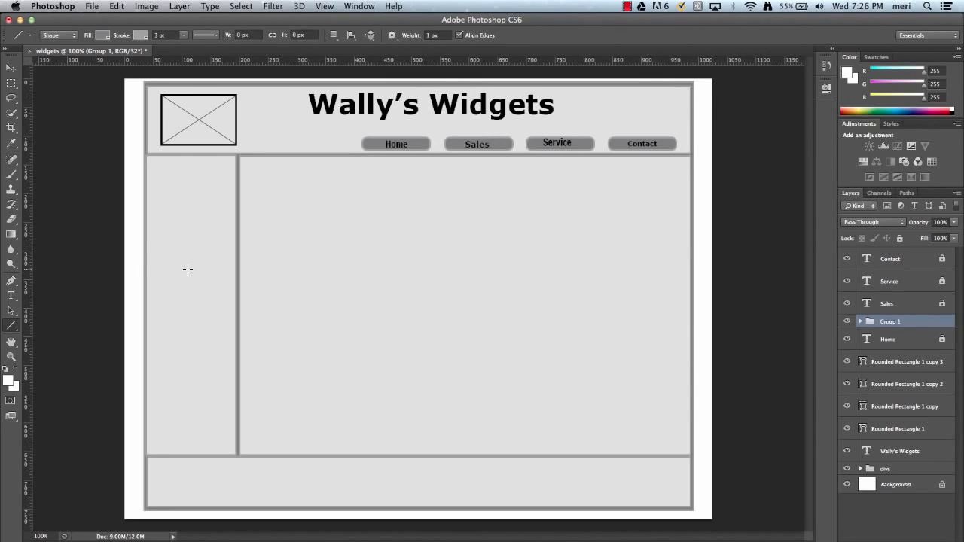
Add the text "Link" in 12 pt Verdana Bold near the top of the left sidebar
left_click(12, 295)
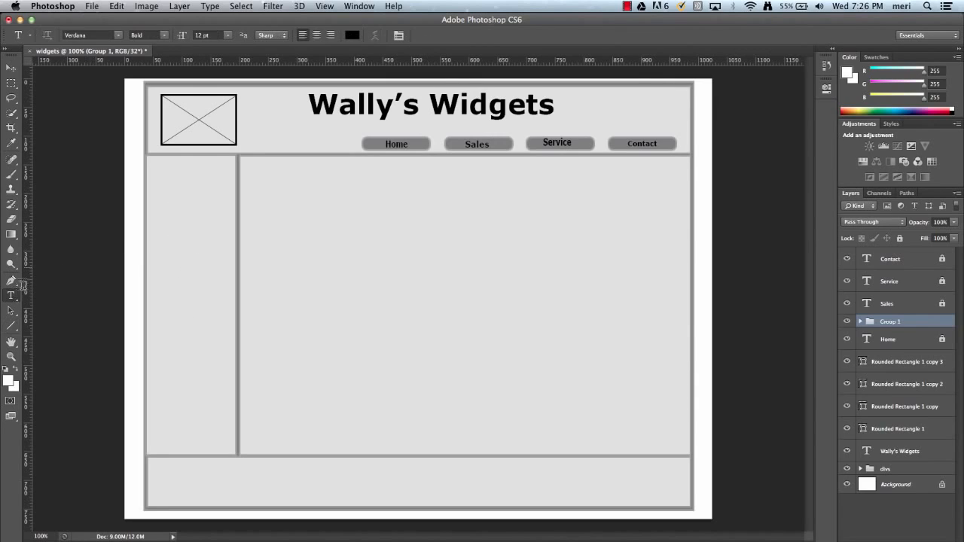
left_click(161, 194)
type("Lin")
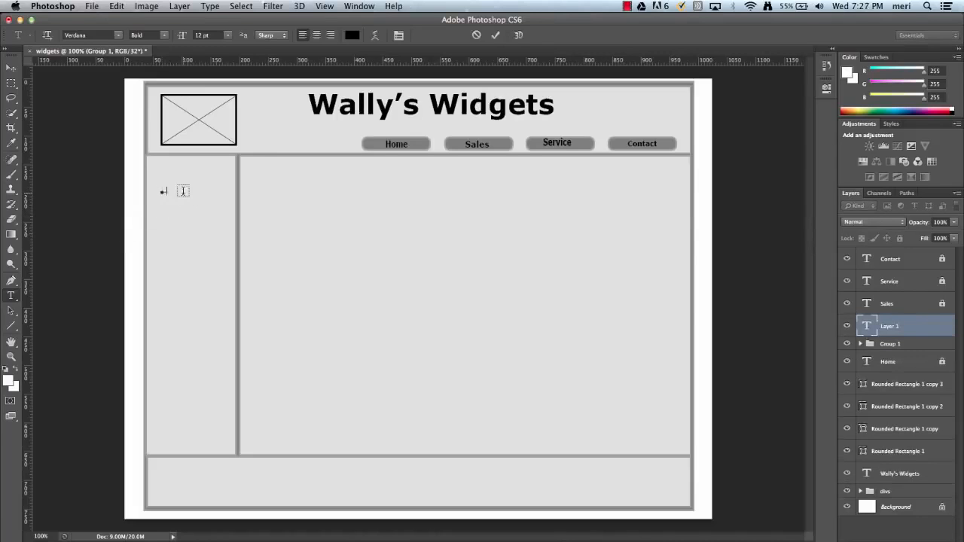
type("k")
key("super+a")
key("Right")
Nudge the sidebar Link text slightly down and enlarge it to about 225% width and 183% height
left_click(14, 72)
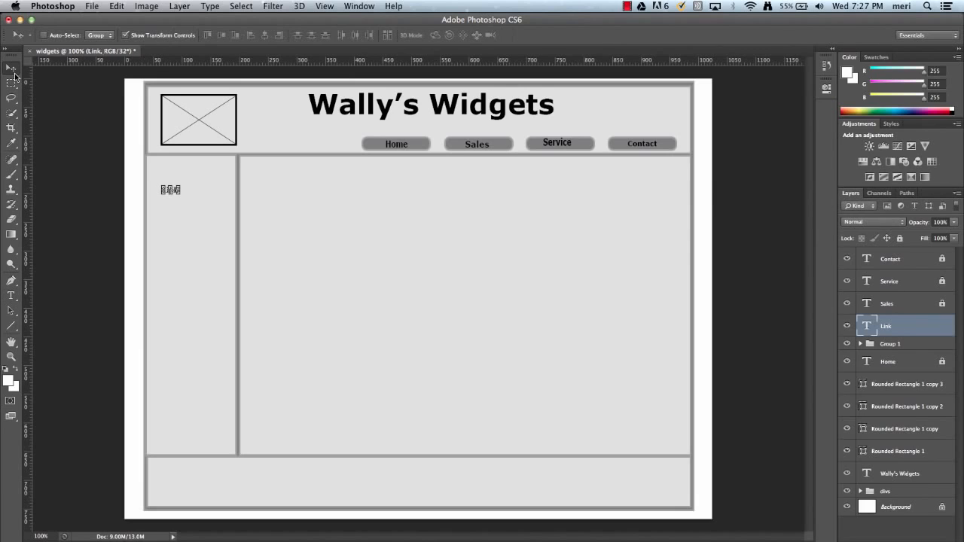
key("Down")
key("Down")
key("Down")
key("Down")
key("Down")
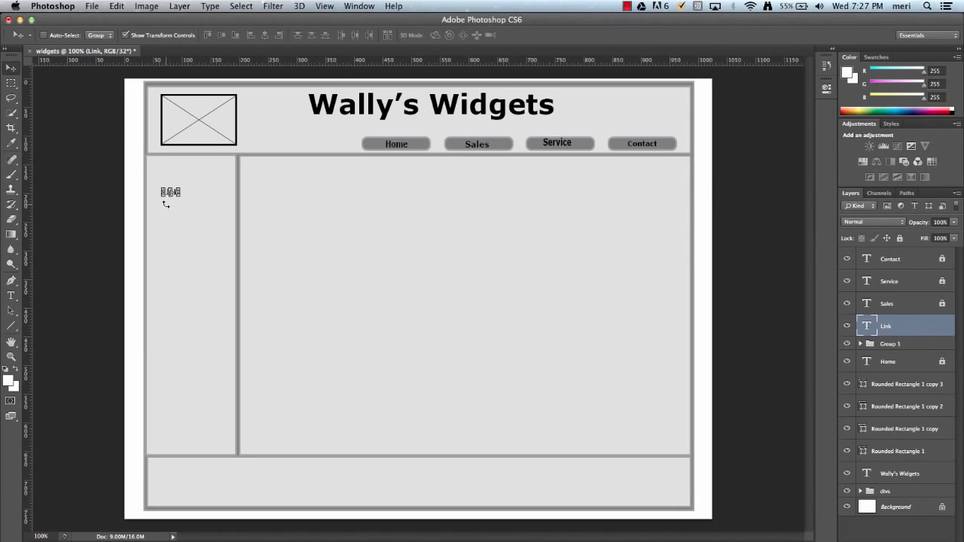
key("Up")
key("Up")
key("Up")
key("super+t")
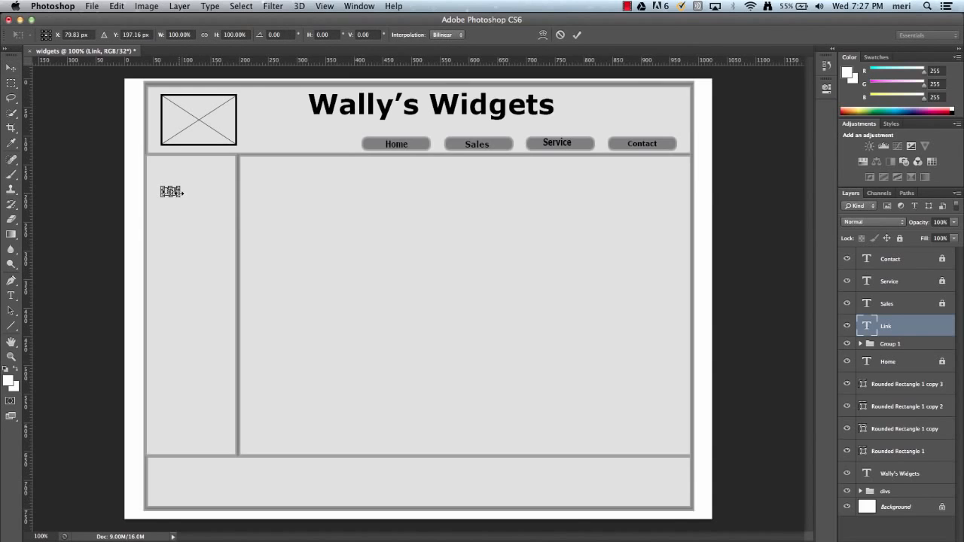
left_click_drag(181, 197, 203, 204)
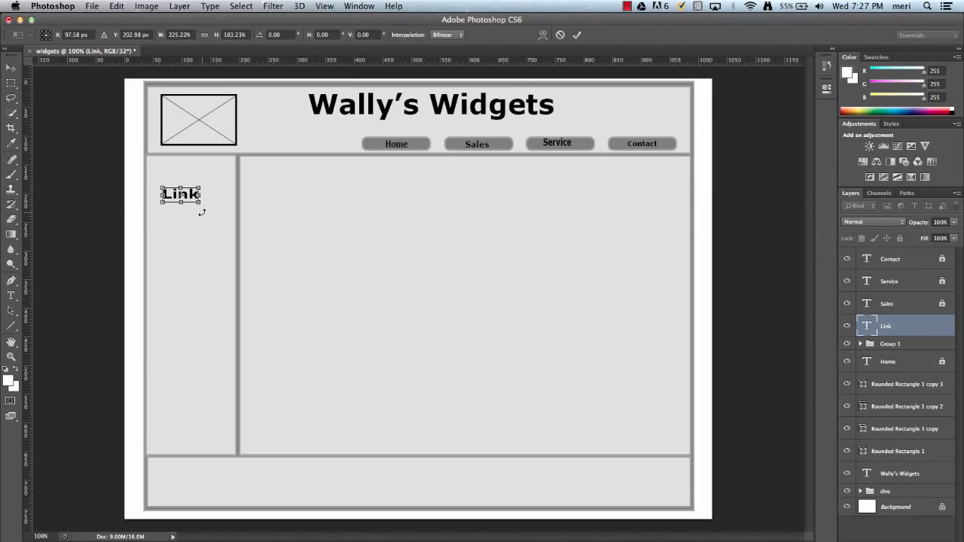
left_click(11, 68)
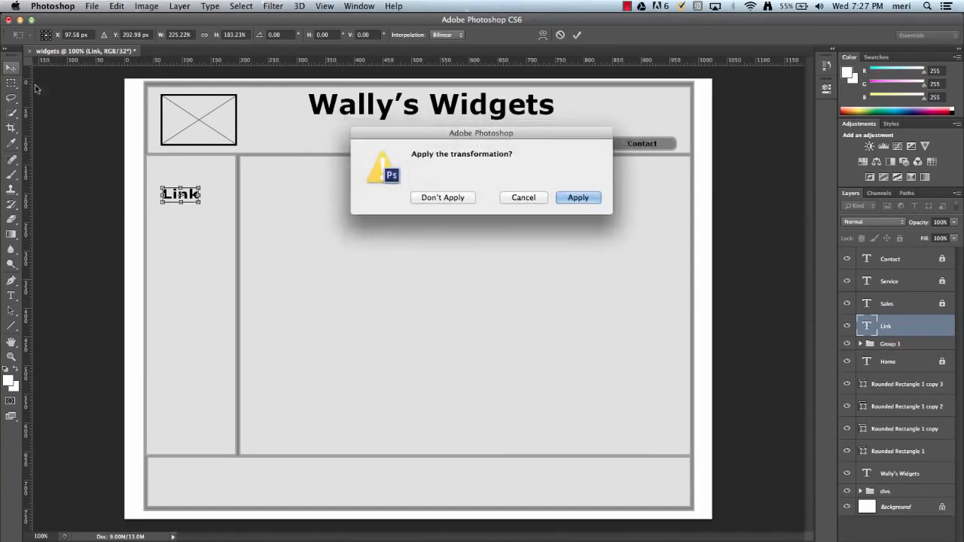
left_click(577, 199)
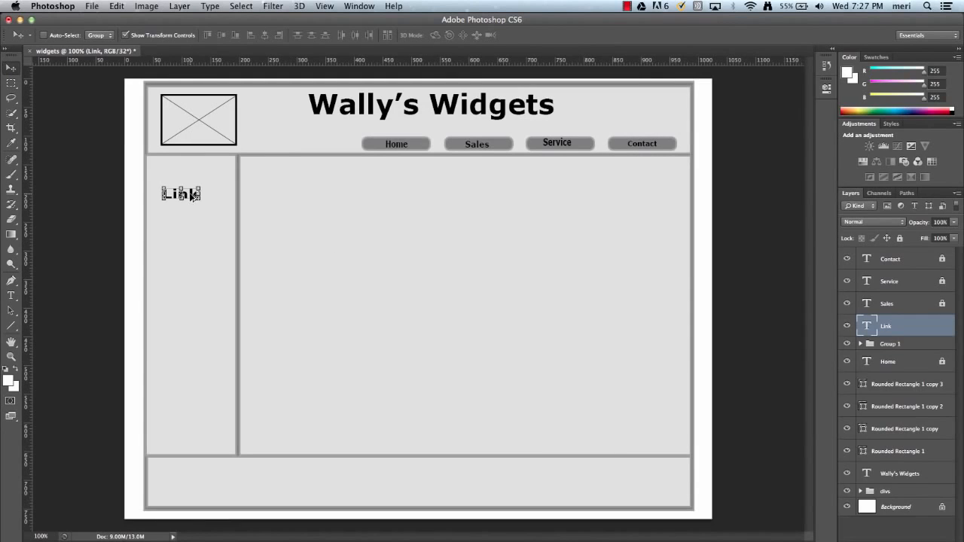
Duplicate the Link text and place the copy directly below the original in the sidebar
key("alt+Down")
key("Down")
key("Down")
key("Down")
key("Down")
key("Down")
key("Down")
key("Down")
key("Down")
key("Down")
key("Down")
key("Down")
key("Down")
key("Down")
key("Down")
key("Down")
key("Down")
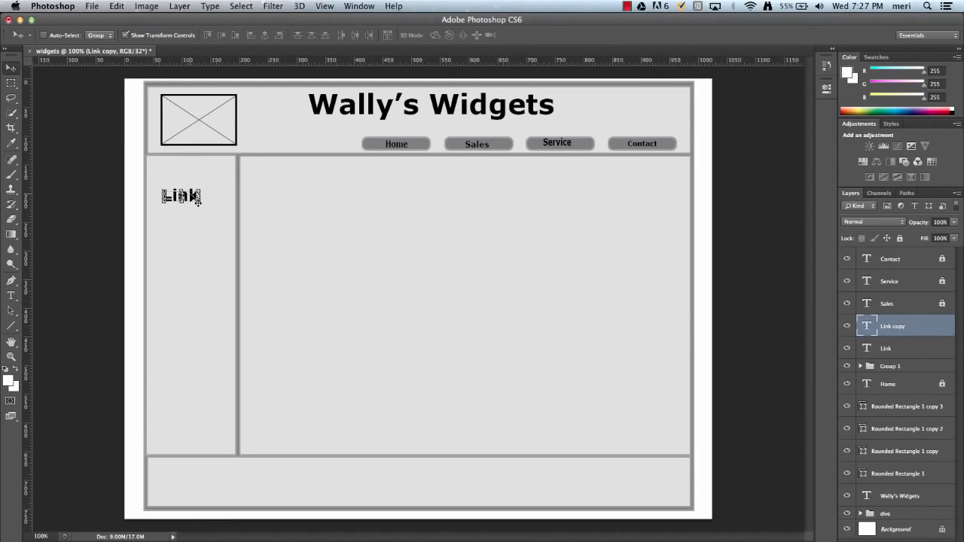
key("Down")
key("Down")
key("Down")
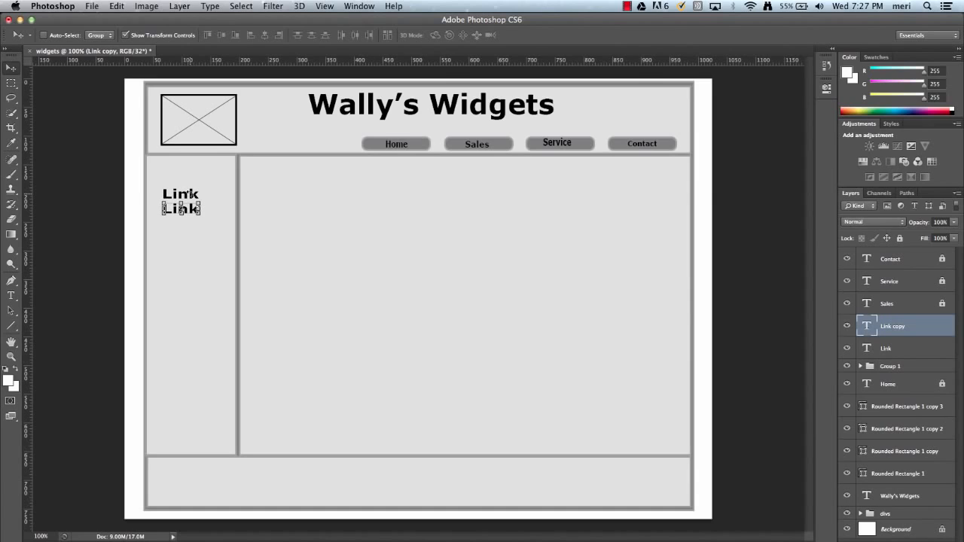
key("Down")
Duplicate the second Link text and move the copy down to form the third link at matching spacing
key("super+j")
key("Down")
key("Down")
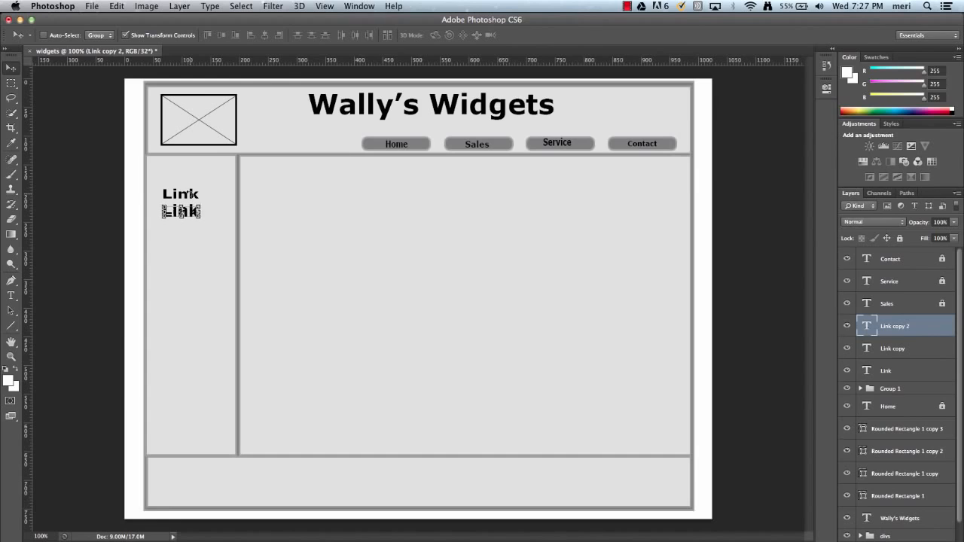
key("Down")
key("Down")
key("Down")
key("Down")
key("Down")
key("Down")
key("Down")
key("Down")
key("Down")
key("Down")
key("Down")
key("Down")
key("Down")
key("Down")
key("Down")
key("Down")
key("Down")
key("Down")
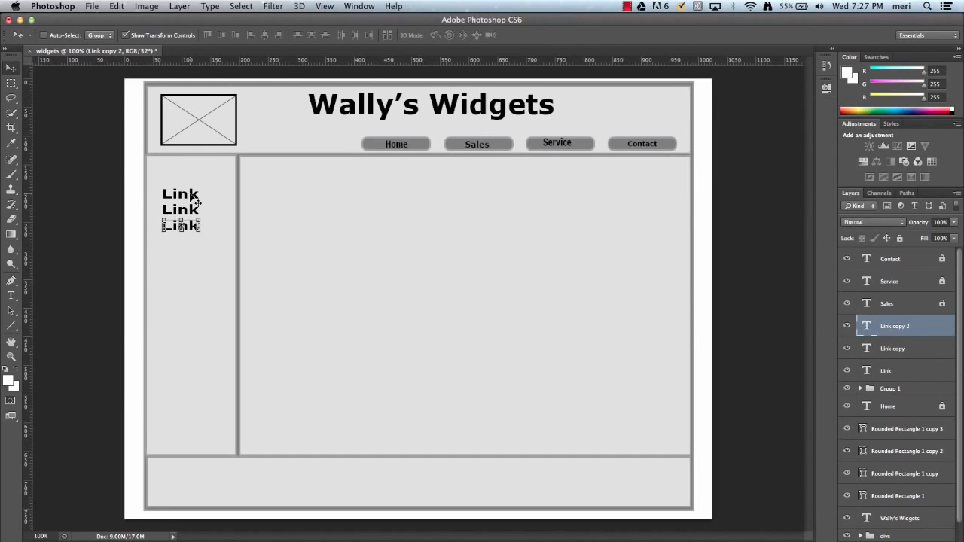
Duplicate the third Link text and move the copy down to form the fourth link at matching spacing
key("super+j")
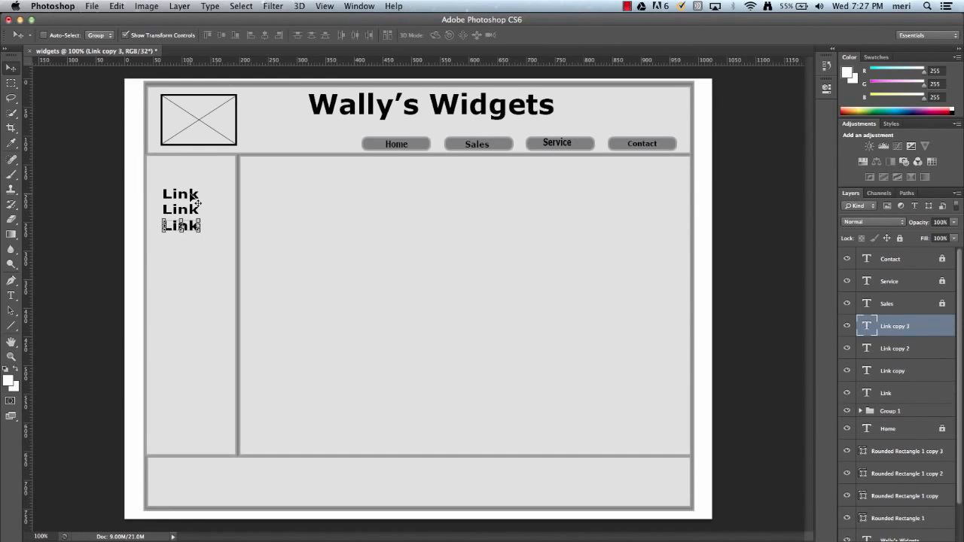
key("Down")
key("Down")
key("Down")
key("Down")
key("Down")
key("Down")
key("Down")
key("Down")
key("Down")
key("Down")
key("Down")
key("Down")
key("Down")
key("Down")
key("Down")
key("Down")
key("Down")
key("Down")
key("Down")
key("Down")
key("Down")
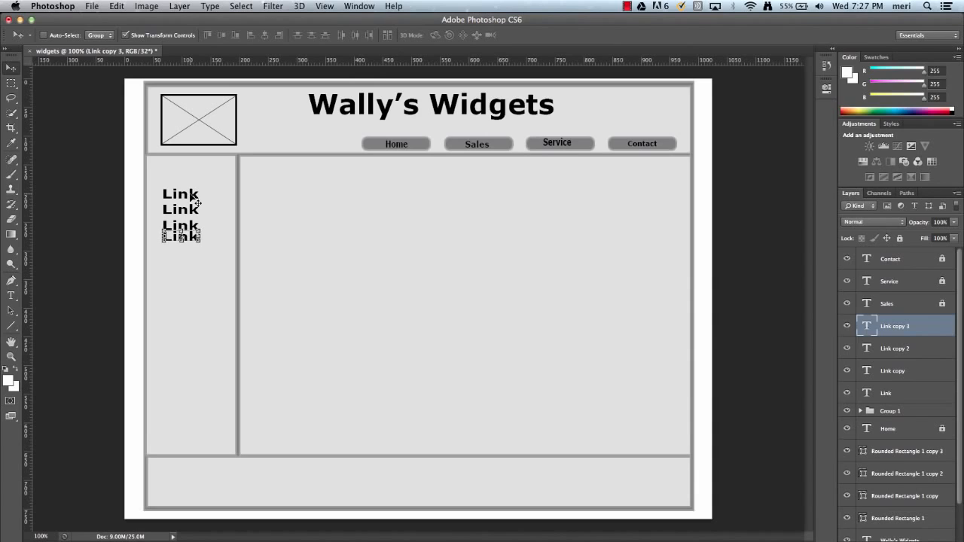
key("Down")
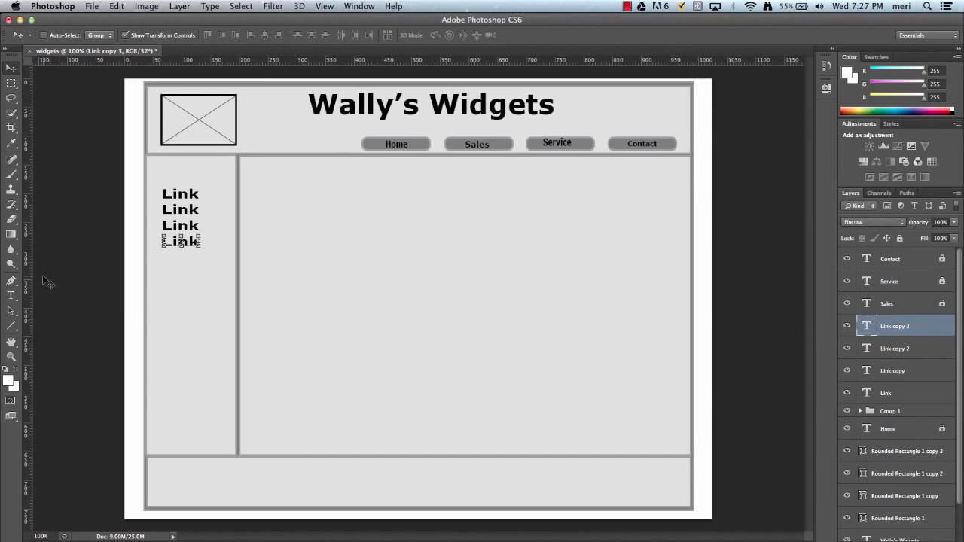
Add a 12 pt text line near the footer's upper middle with the company name Wally's Widgets and its street address
left_click(11, 297)
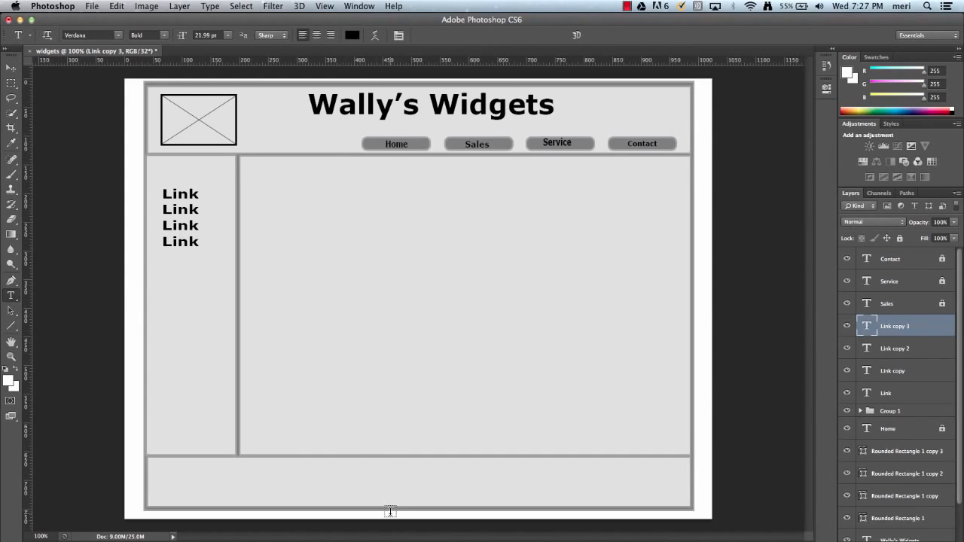
left_click(367, 471)
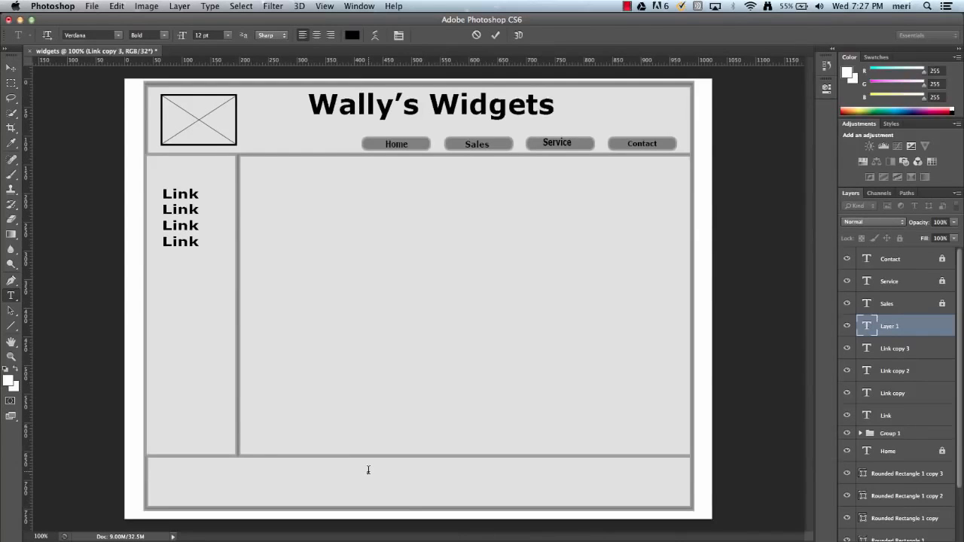
type("Wally's Widgets 102 Main Street")
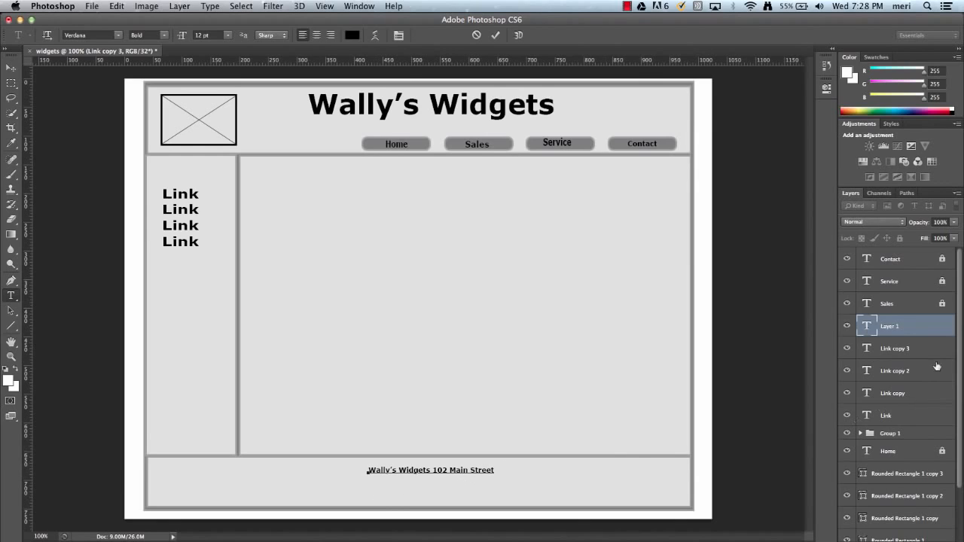
key("super+Return")
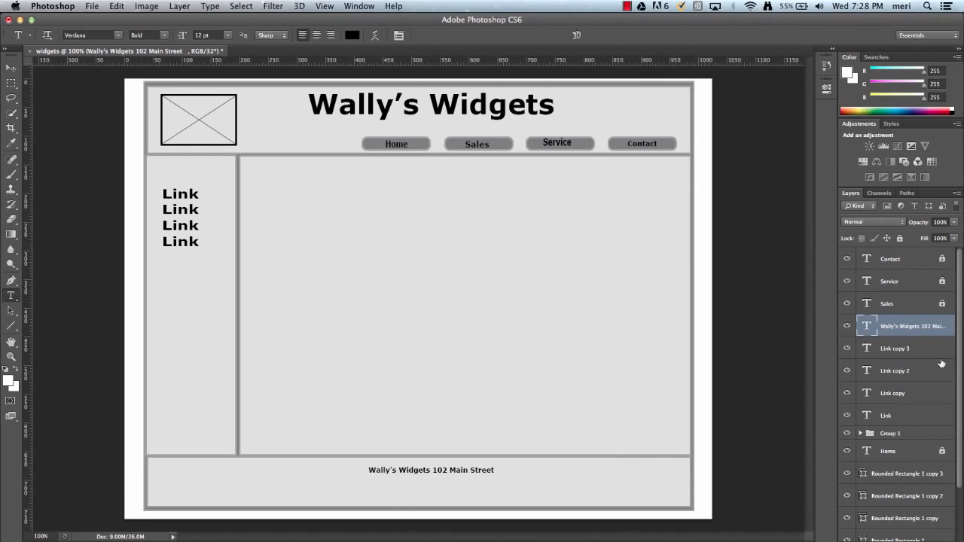
Add a second footer text line below the street address with the town, state and postal code
left_click(372, 485)
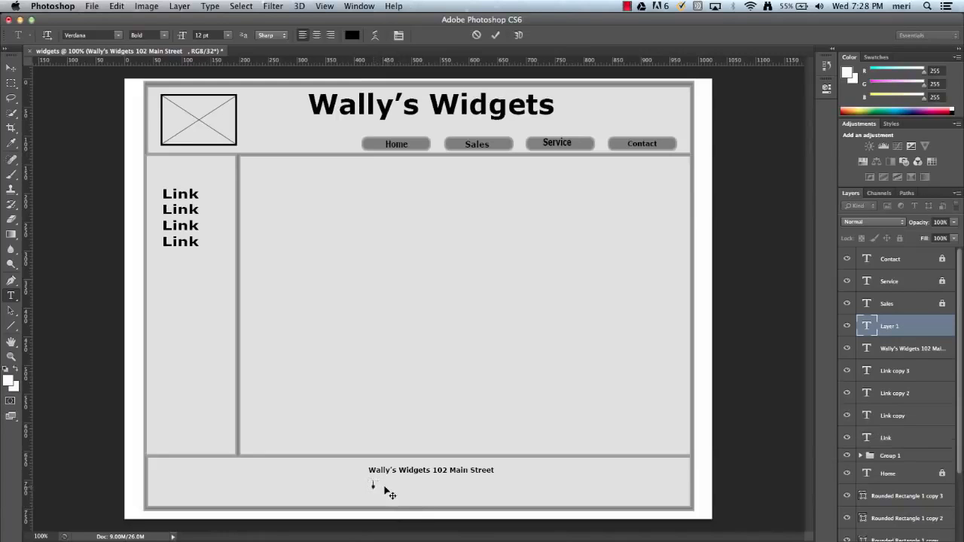
type("©")
type("Any To")
type("wn, T")
type("L, 60000")
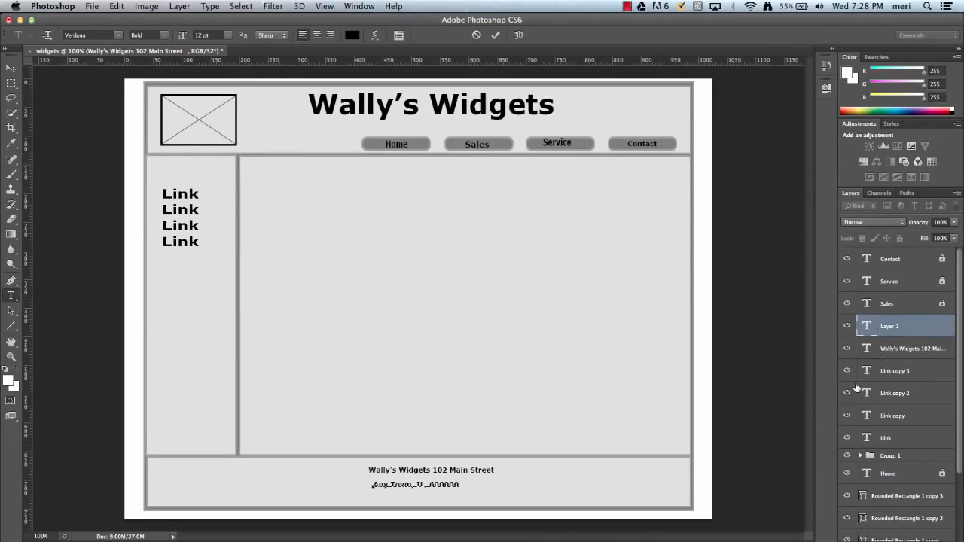
left_click(862, 456)
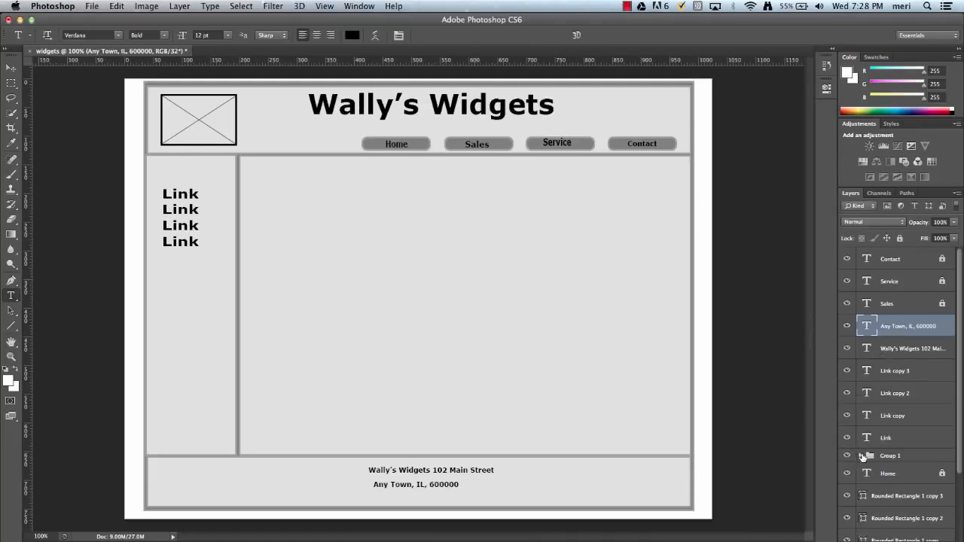
Duplicate the Group 1 layer group that holds the crossed image placeholder
left_click(871, 457)
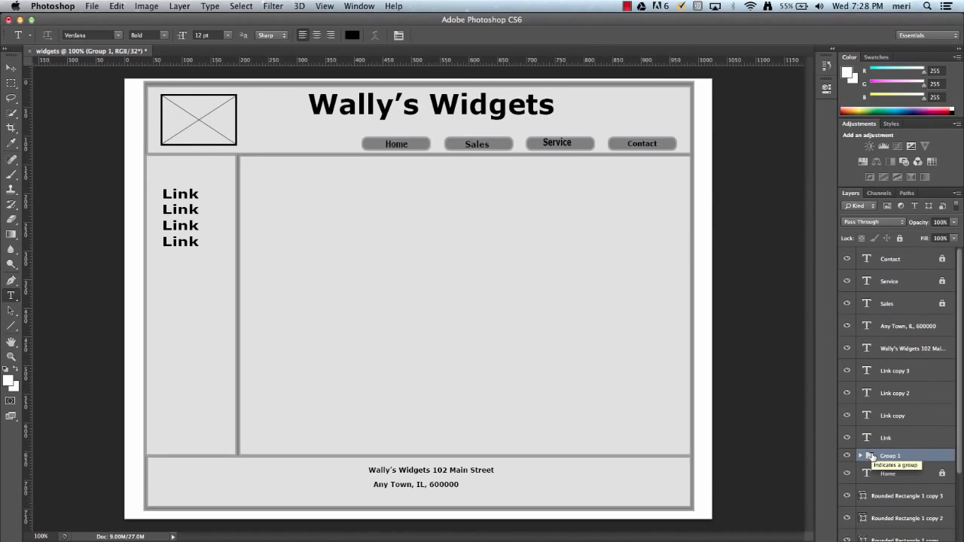
scroll(871, 457, "down", 1)
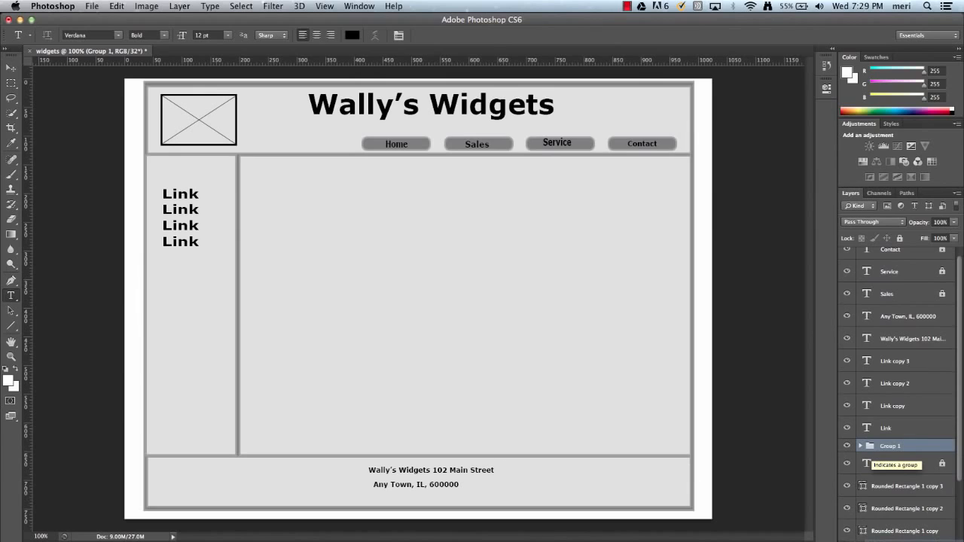
key("super+j")
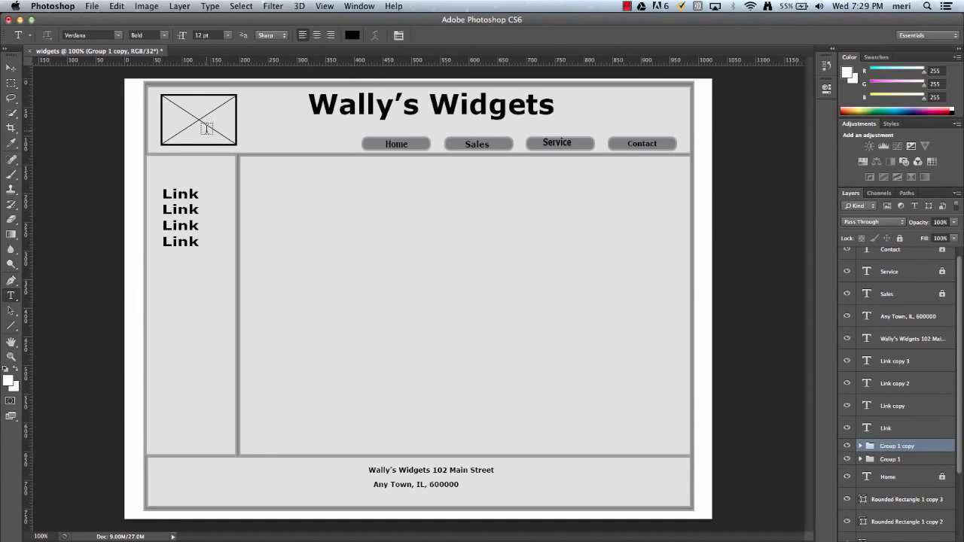
Try to move the duplicated placeholder from the header into the main content area with Free Transform
left_click(10, 68)
key("ctrl+t")
left_click_drag(199, 125, 311, 204)
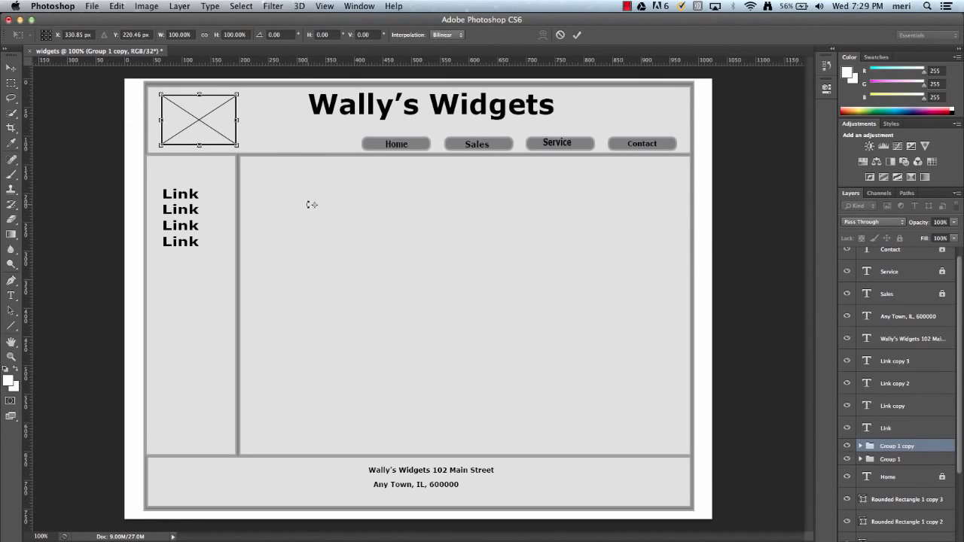
key("super+z")
Offset the duplicated placeholder down and right of the original to X 138.5 px, Y 90 px and apply the transformation
key("Down")
key("Down")
key("Down")
key("Down")
key("Down")
key("Down")
key("Down")
key("Down")
key("Down")
key("Down")
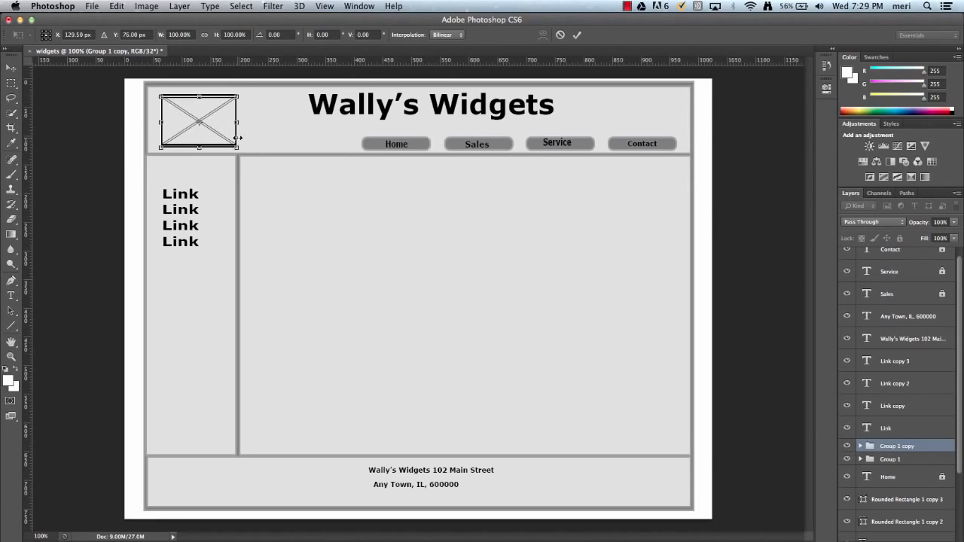
key("Down")
key("Down")
key("Down")
key("Down")
key("Down")
key("Down")
key("Down")
key("Down")
key("Right")
key("Right")
key("Right")
key("Right")
key("Right")
key("Right")
key("Right")
key("Right")
key("Right")
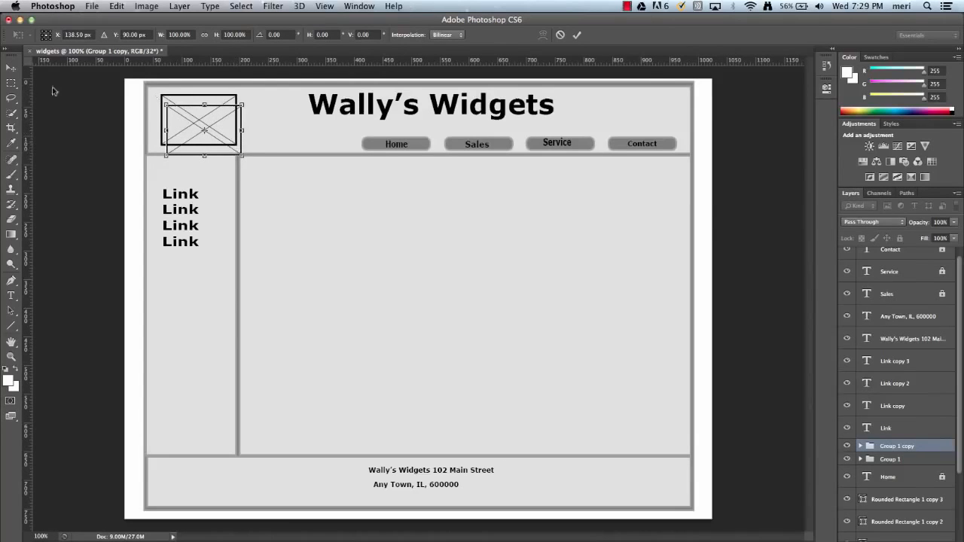
left_click(10, 67)
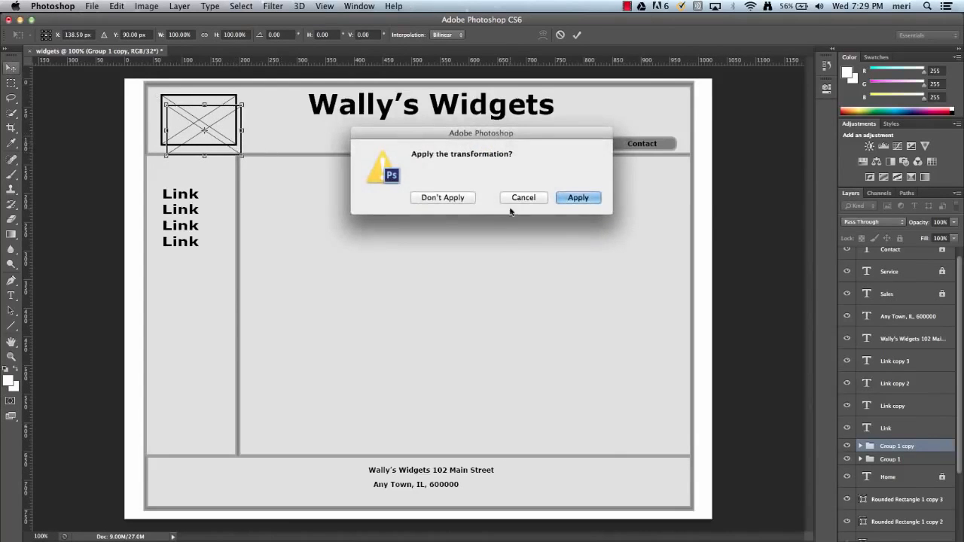
left_click(578, 197)
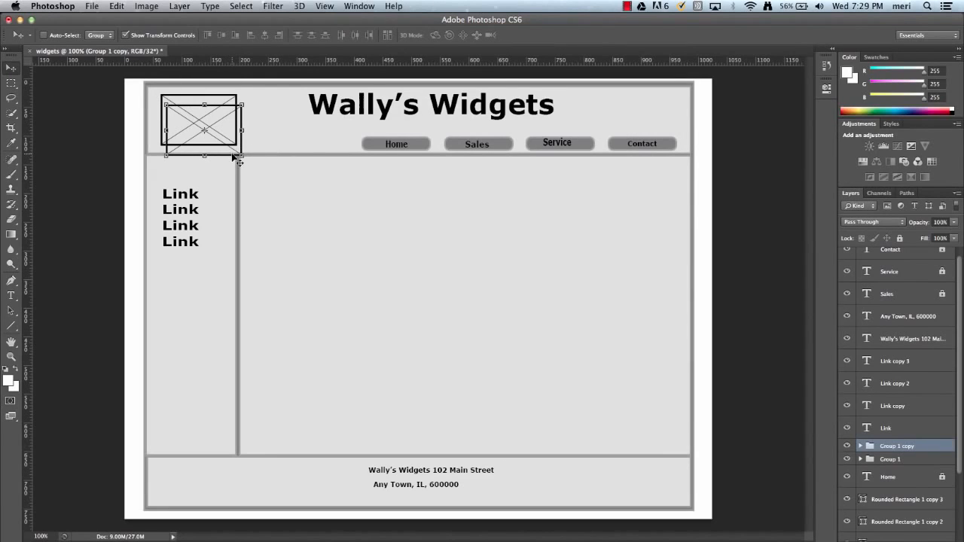
Move the duplicated placeholder to X 349 px, Y 245 px in the main content area, scale it to 187.97% width and 200% height, and apply
left_click_drag(235, 158, 390, 265)
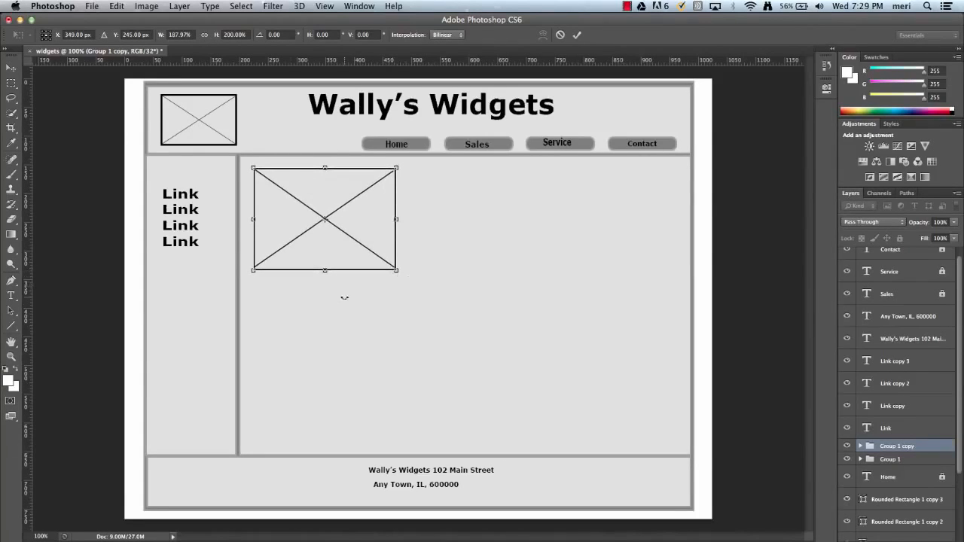
left_click(11, 67)
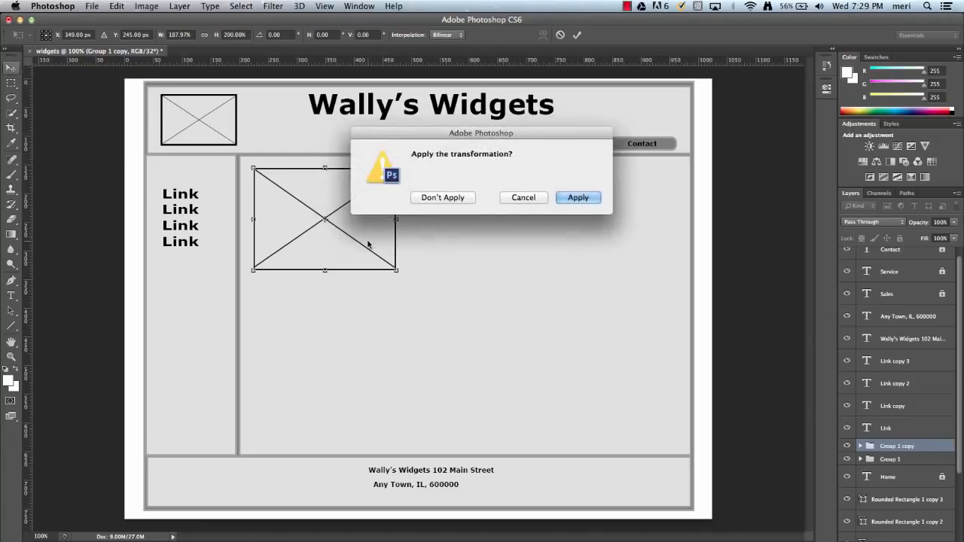
left_click(569, 200)
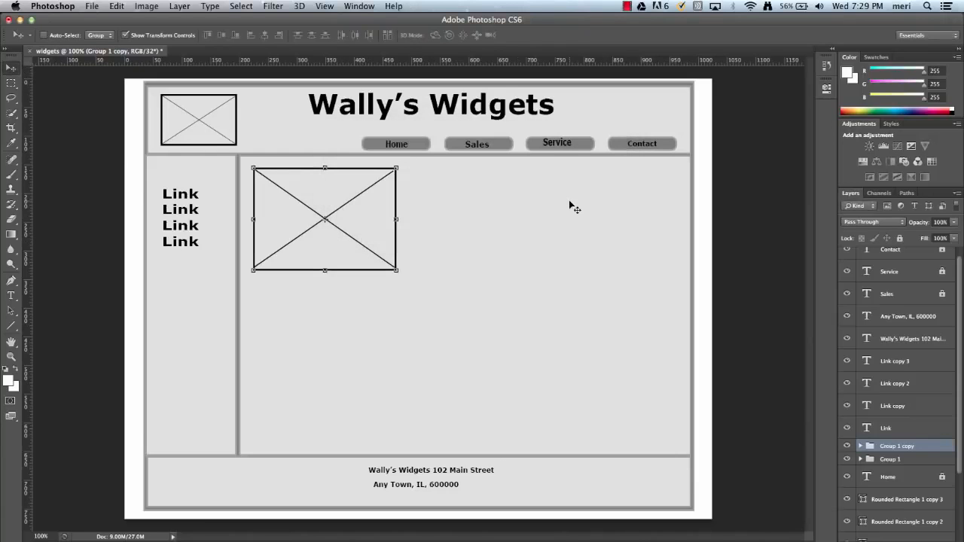
Duplicate the enlarged image placeholder and position the copy directly below it in the main content area
key("alt+Down")
key("Down")
key("Down")
key("Down")
key("Down")
key("Down")
key("Down")
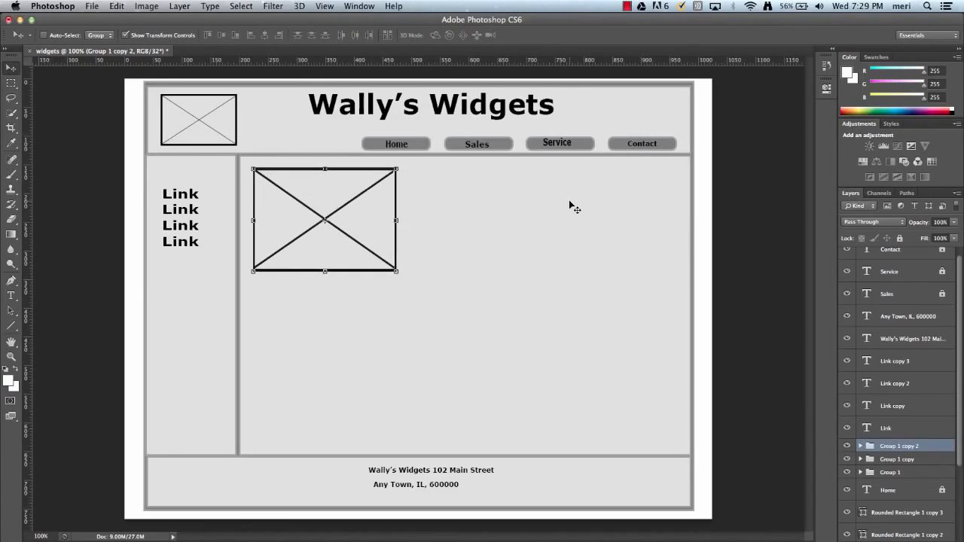
key("Down")
key("Down")
key("Down")
key("Down")
key("Down")
key("Down")
key("Down")
key("Down")
key("Down")
key("Down")
key("Down")
key("Down")
key("Down")
key("Down")
key("Down")
key("Down")
key("Down")
key("Down")
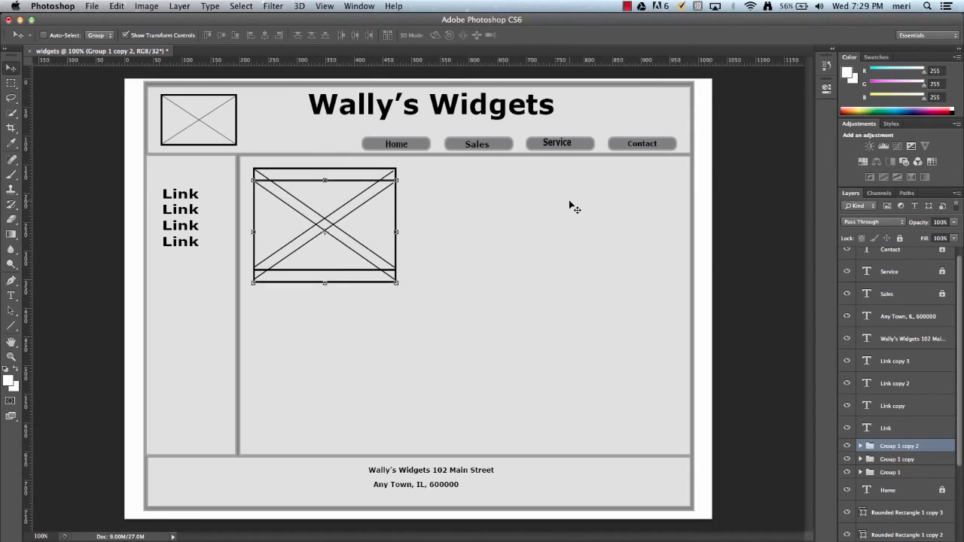
key("Down")
key("Down")
key("Down")
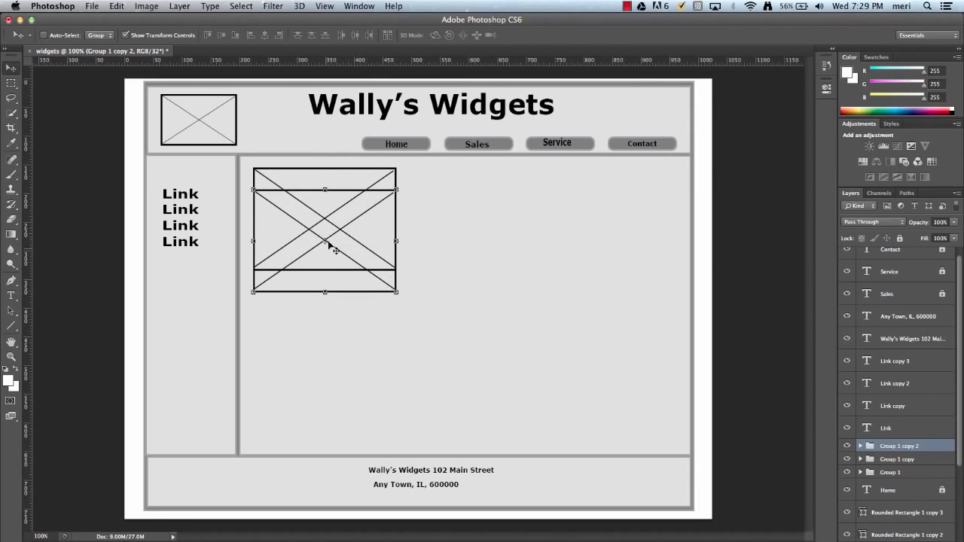
left_click_drag(336, 267, 340, 372)
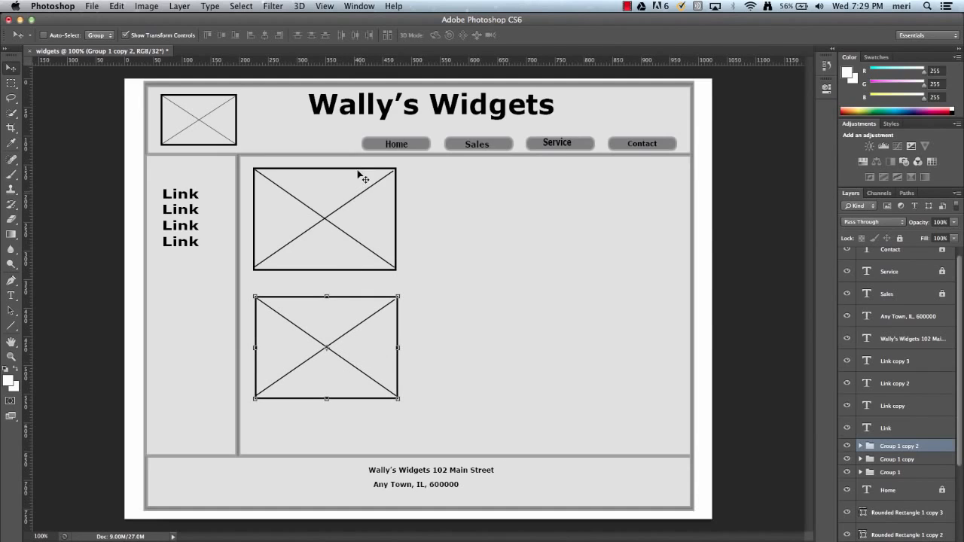
Set the Line tool's stroke to 6.08 pt and draw a horizontal text line about 440 px long beside the upper content placeholder
left_click(12, 322)
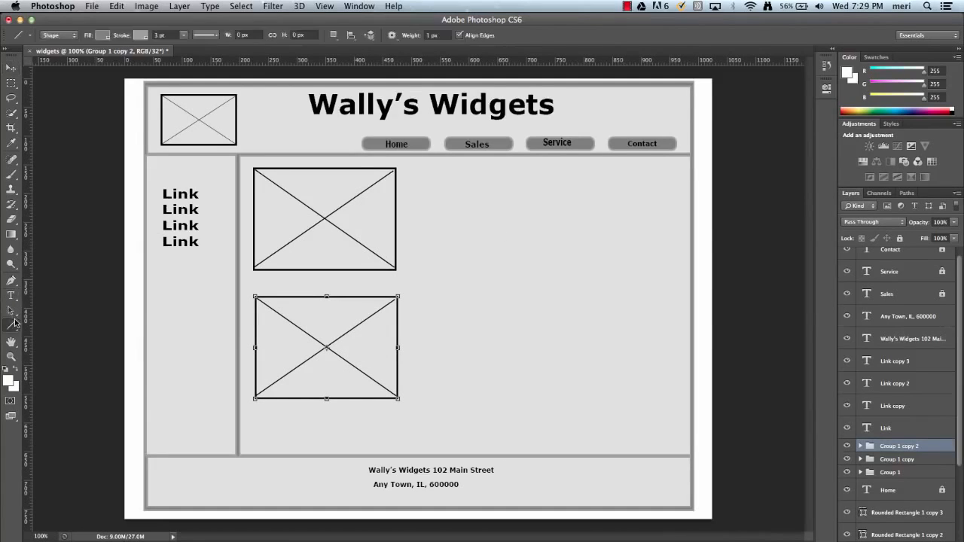
left_click(184, 36)
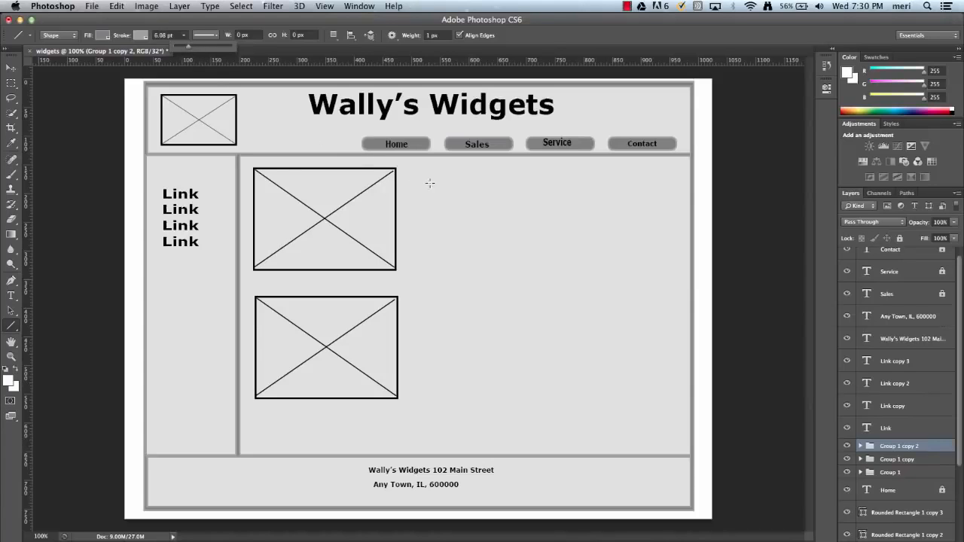
left_click_drag(414, 179, 665, 182)
key("super+z")
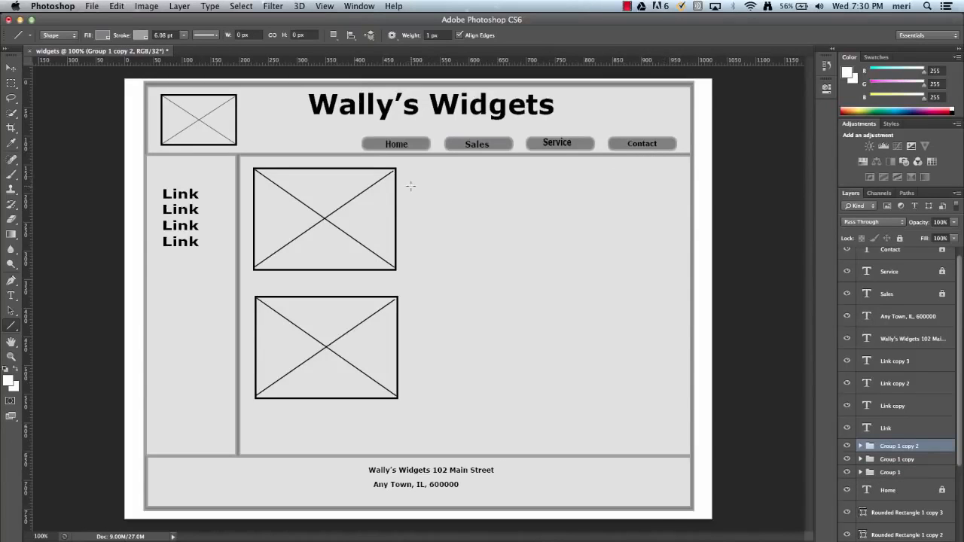
left_click_drag(411, 184, 663, 209)
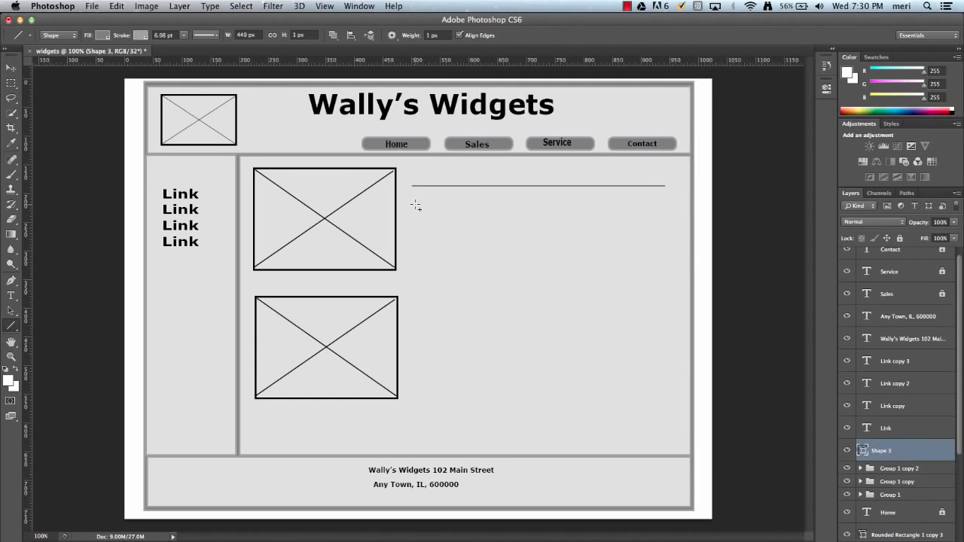
Draw four more horizontal text lines of varying length below the first one, beside the upper content placeholder
left_click_drag(414, 205, 605, 221)
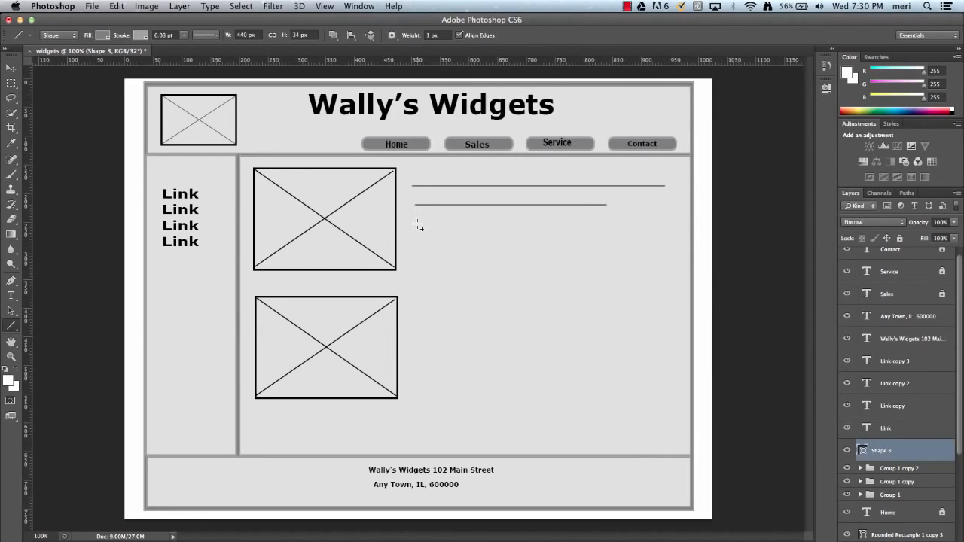
left_click_drag(422, 224, 634, 224)
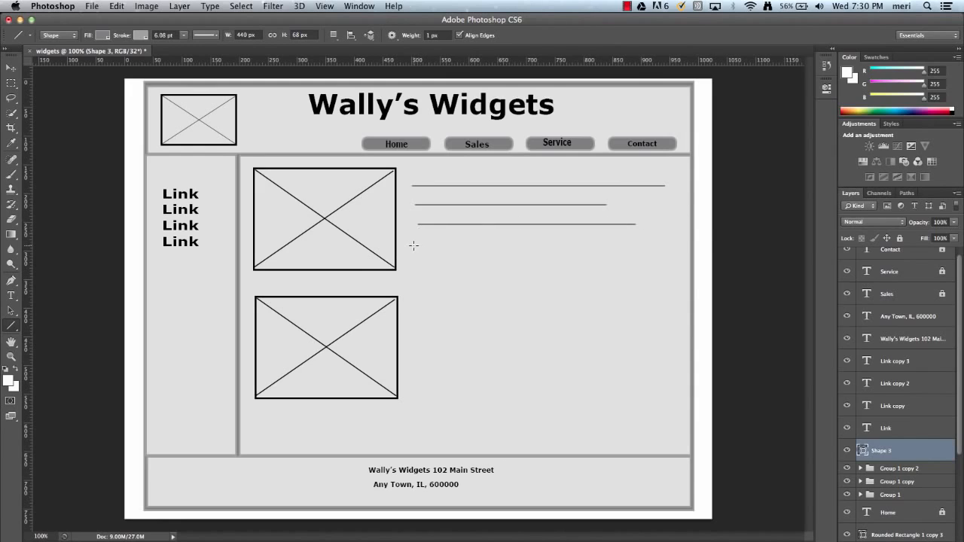
left_click_drag(416, 246, 656, 254)
left_click_drag(421, 263, 646, 264)
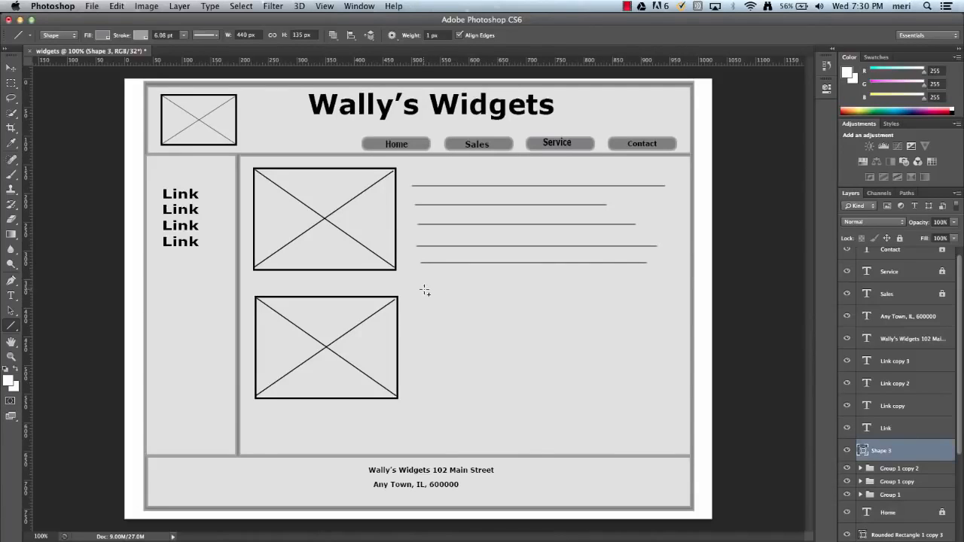
Draw five horizontal text lines of varying length beside the lower content placeholder
left_click_drag(427, 291, 652, 301)
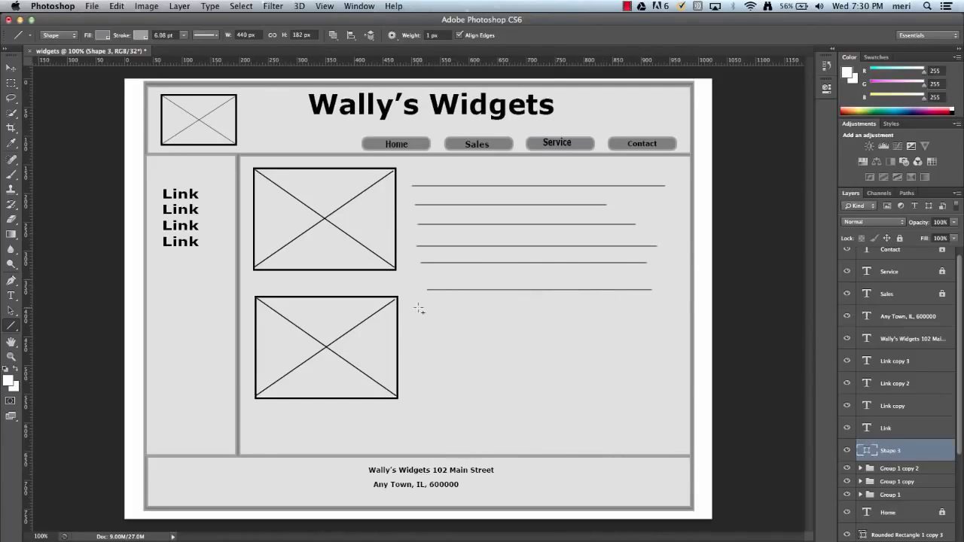
left_click_drag(419, 309, 650, 317)
left_click_drag(423, 329, 624, 329)
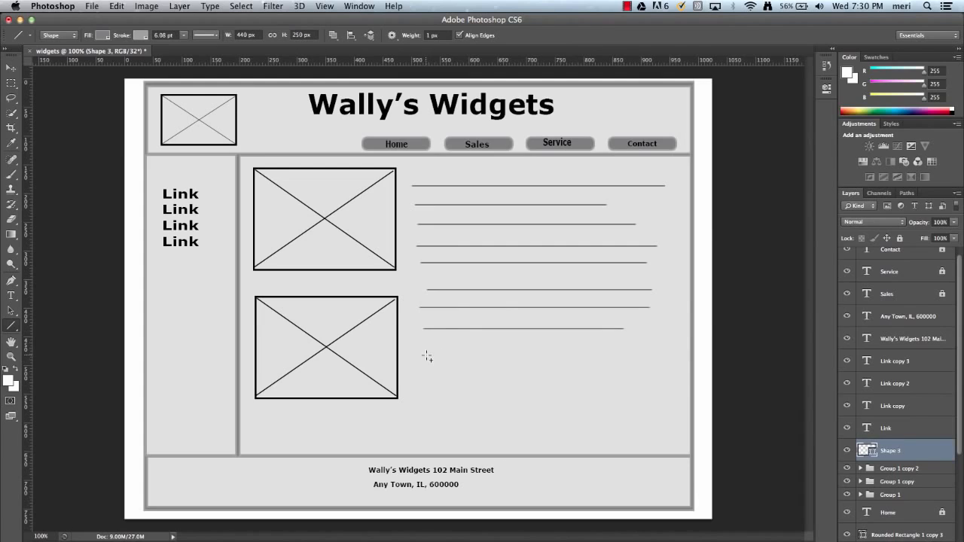
left_click_drag(426, 353, 610, 354)
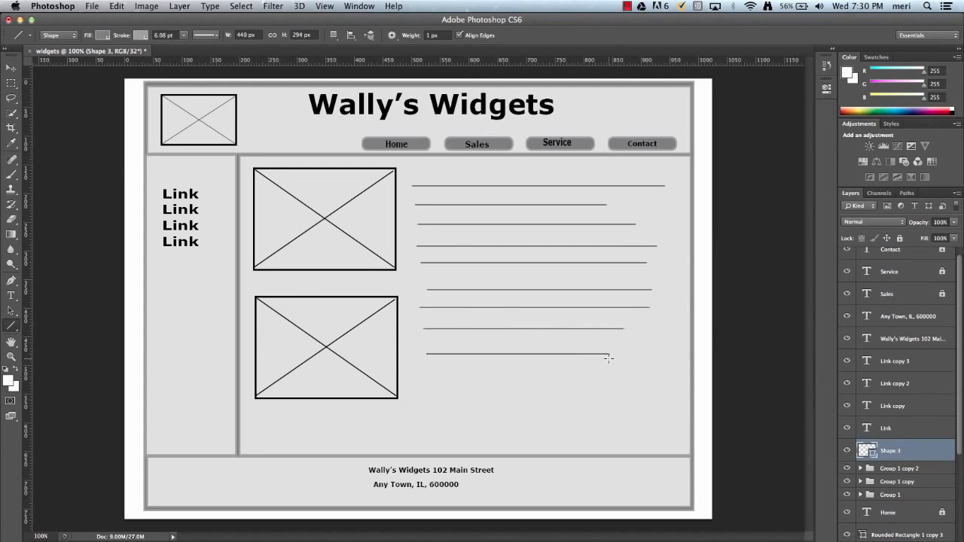
left_click_drag(428, 374, 615, 374)
Shift the whole block of text lines slightly down and to the right with the Move tool
scroll(914, 444, "down", 5)
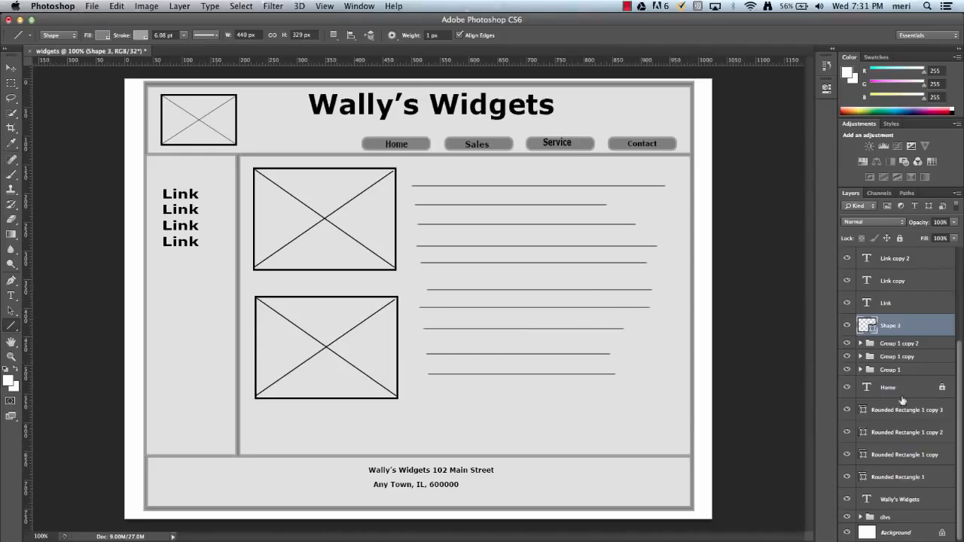
scroll(905, 426, "up", 5)
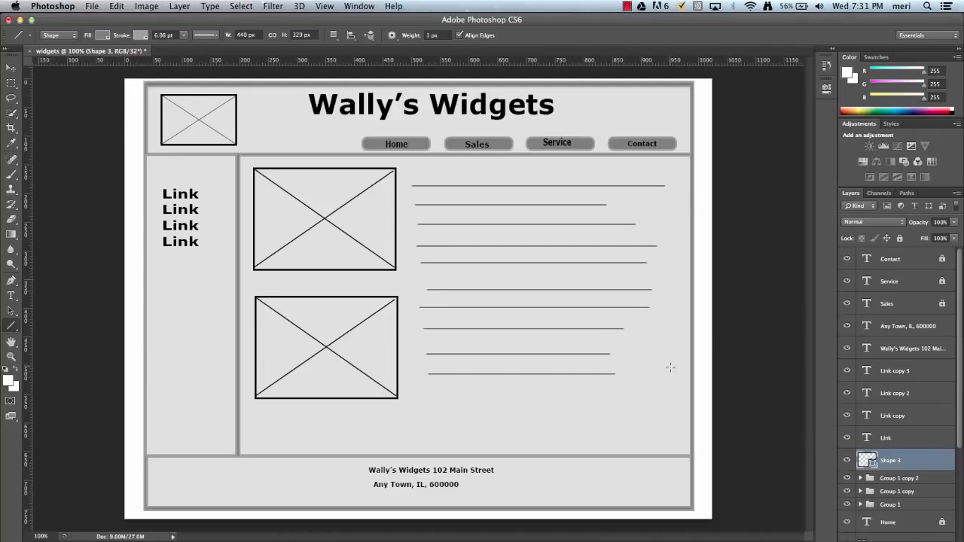
left_click(11, 68)
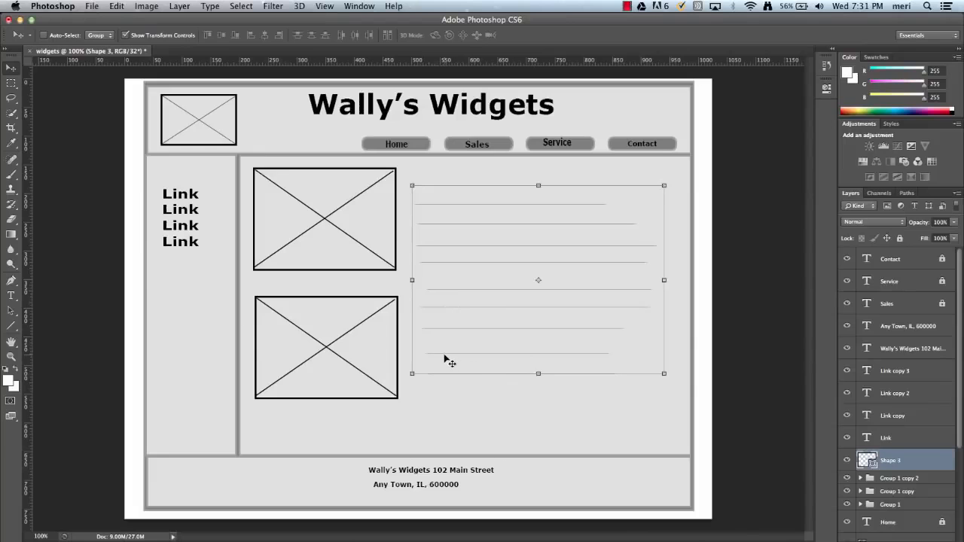
left_click_drag(434, 362, 436, 367)
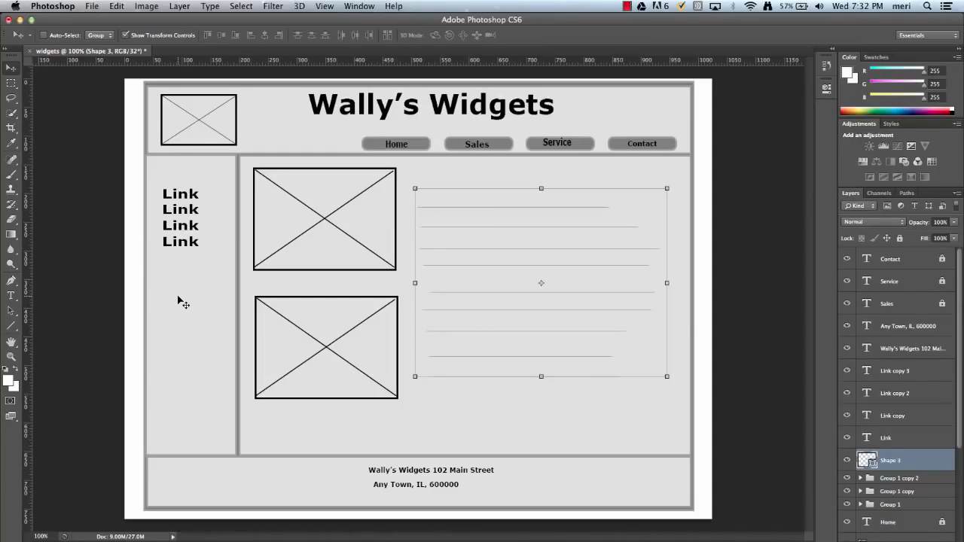
Save the wireframe to the Desktop as widgets.psd in Photoshop format with layers and the embedded color profile
left_click(91, 6)
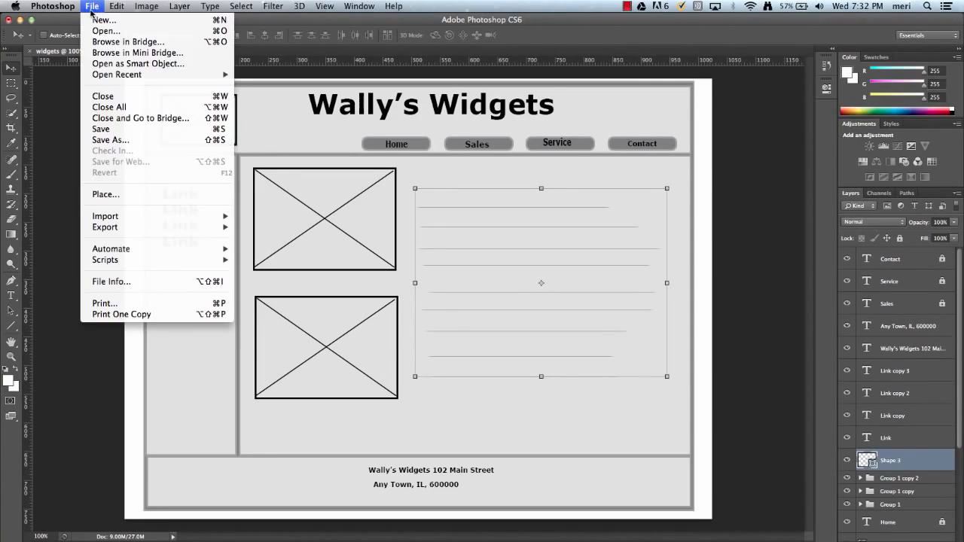
left_click(116, 129)
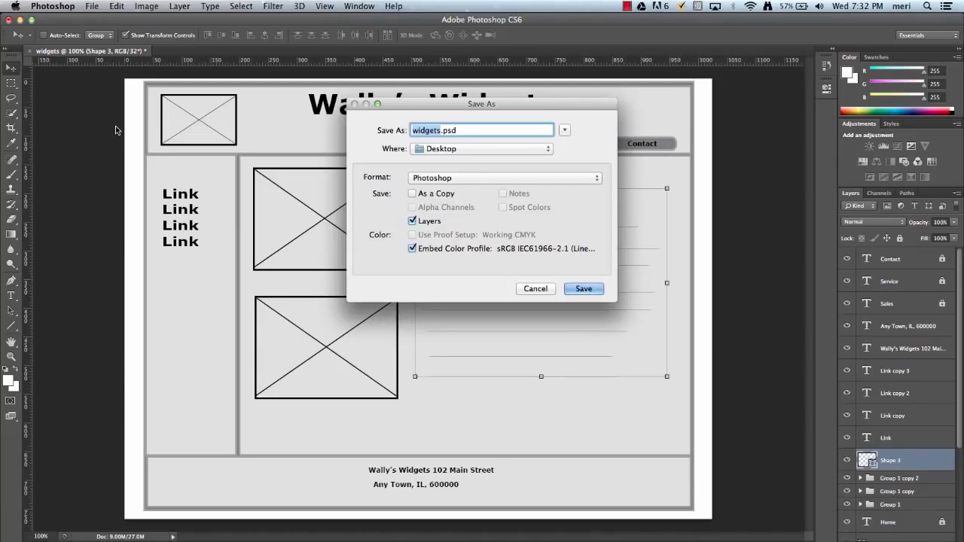
left_click(601, 291)
left_click(616, 238)
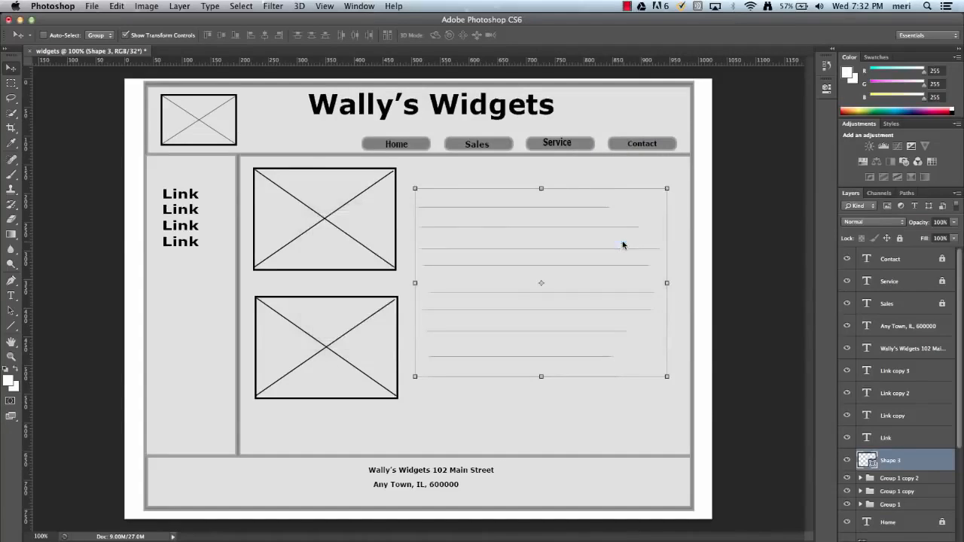